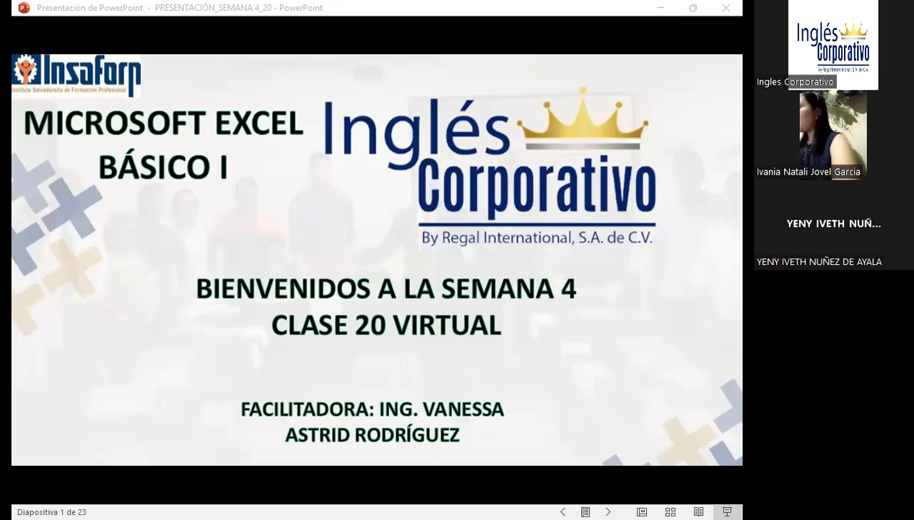
Switch to the Firefox course page and open the Sección 4 charts unit in a new tab
left_click(451, 221)
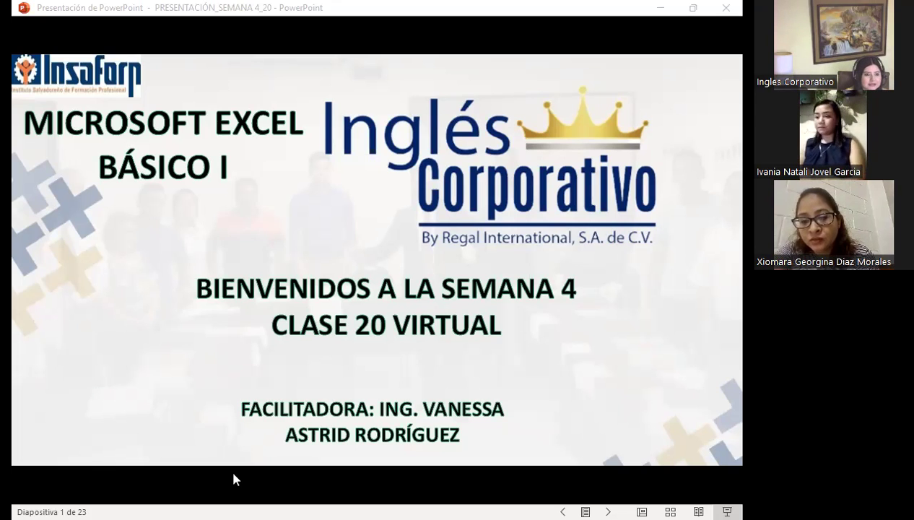
key("alt+Tab")
scroll(274, 274, "down", 2)
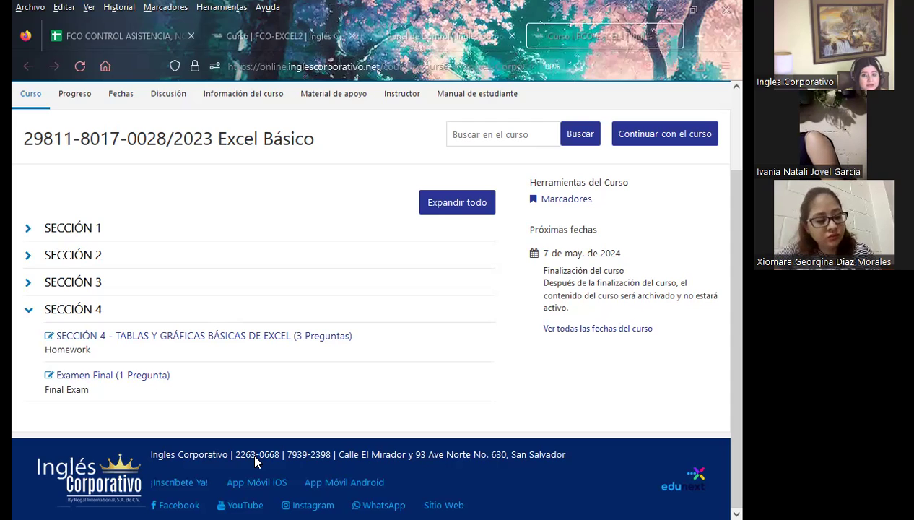
middle_click(236, 347)
View the class #20 forum's chart-types question in the new tab, then return to PowerPoint
left_click(571, 37)
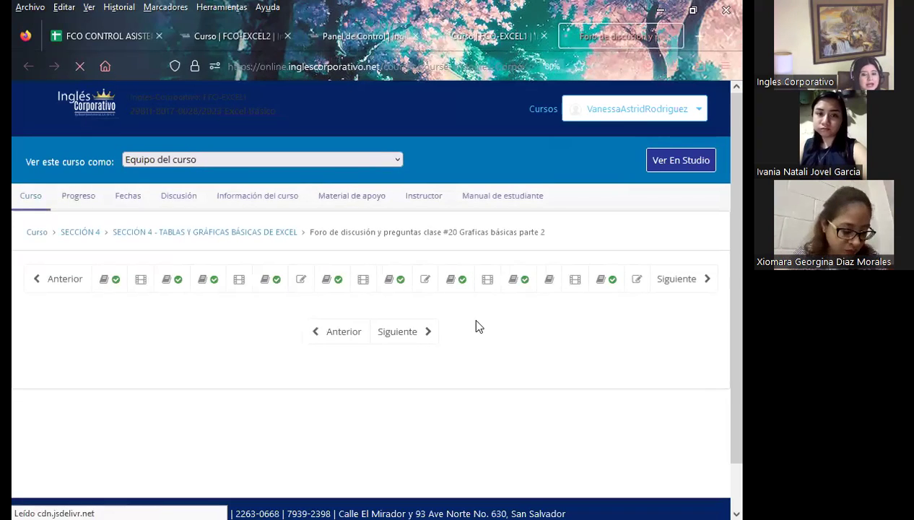
scroll(239, 338, "down", 2)
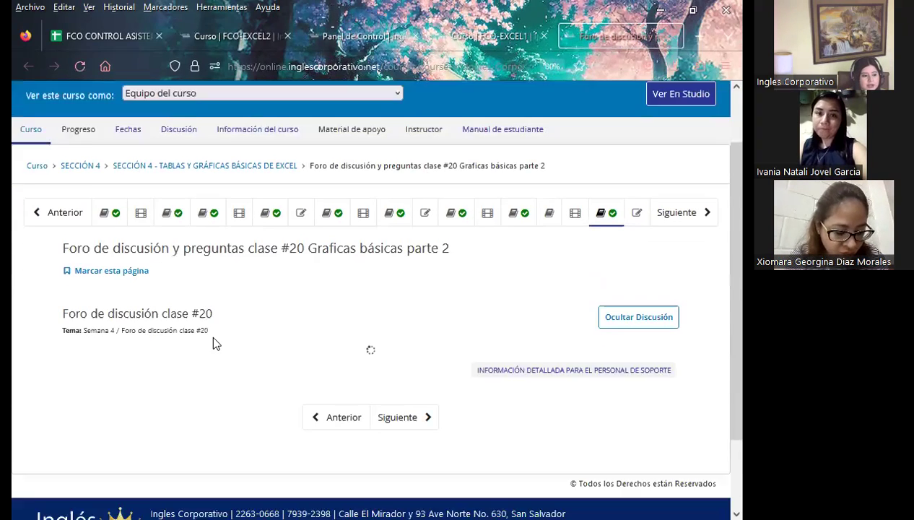
scroll(213, 342, "down", 1)
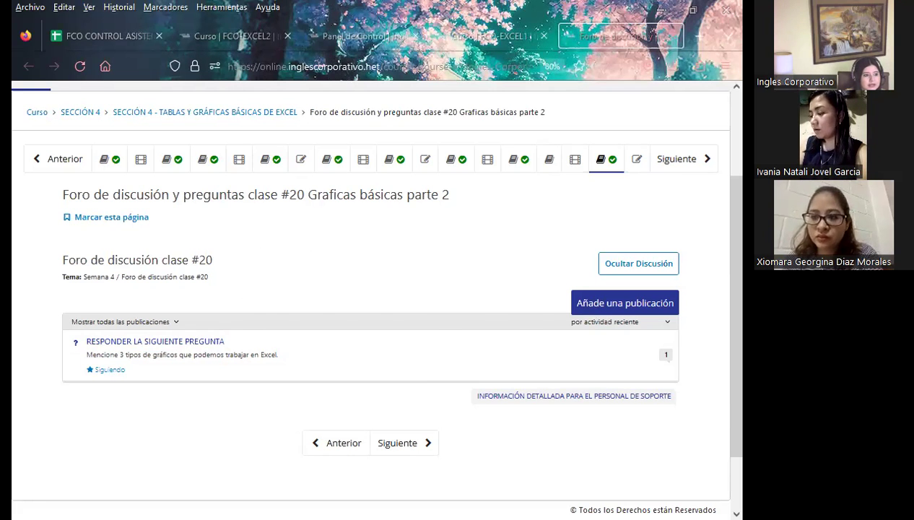
key("alt+Tab")
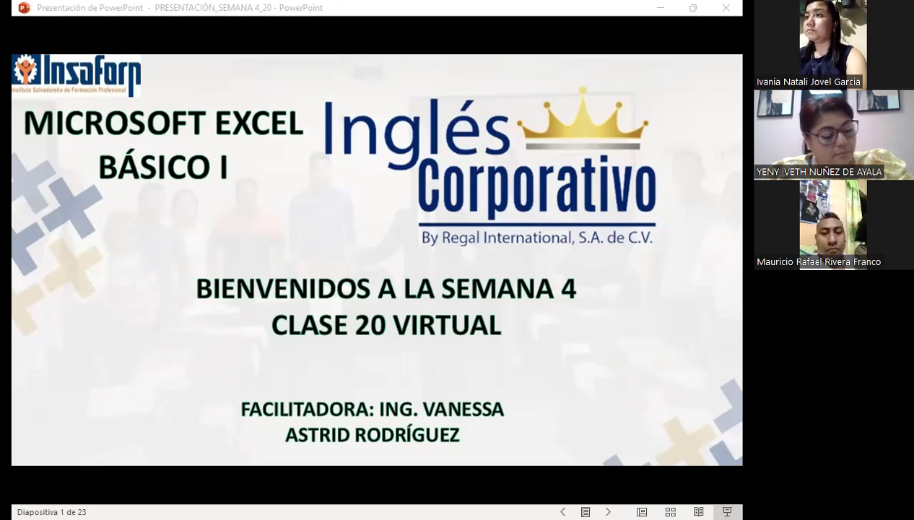
Advance past the SESIÓN: 20 and AGENDA slides to slide 4, the session objective
key("Right")
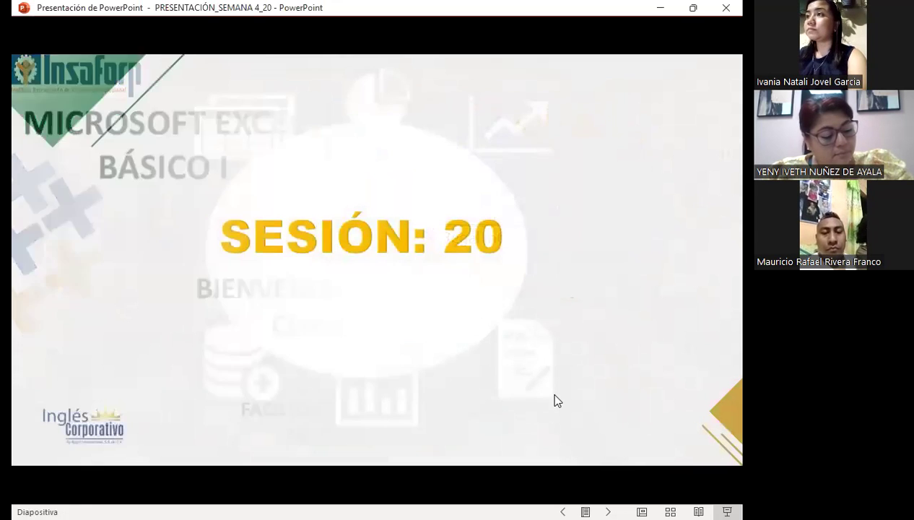
key("Right")
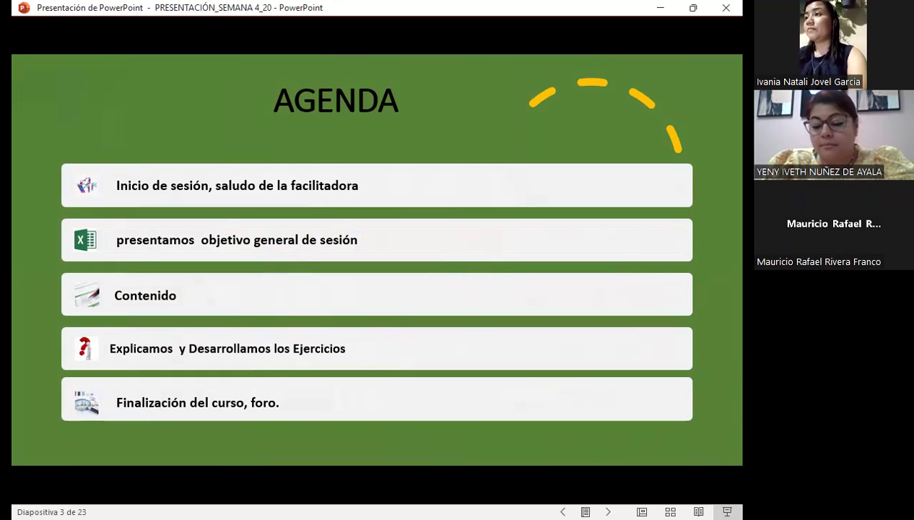
left_click(550, 105)
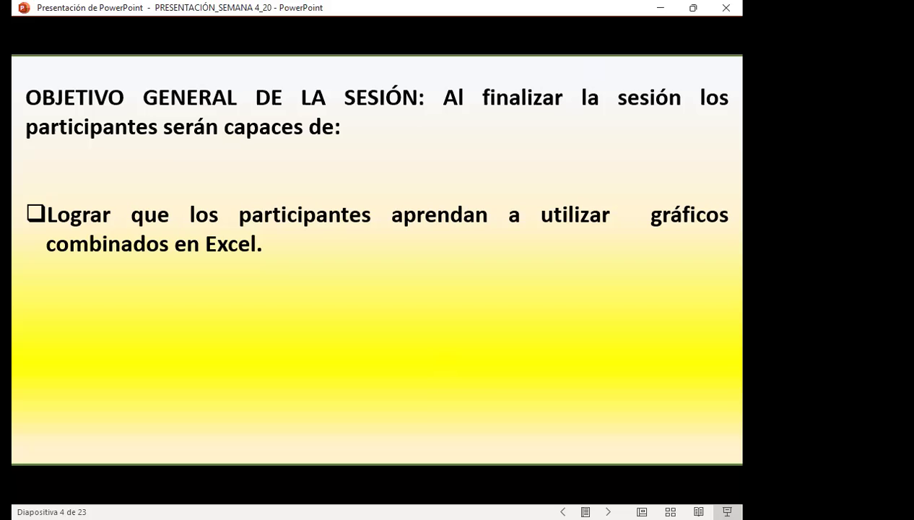
Go to slide 5, 'Insertar mini gráficos', about sparklines via Análisis rápido
key("Right")
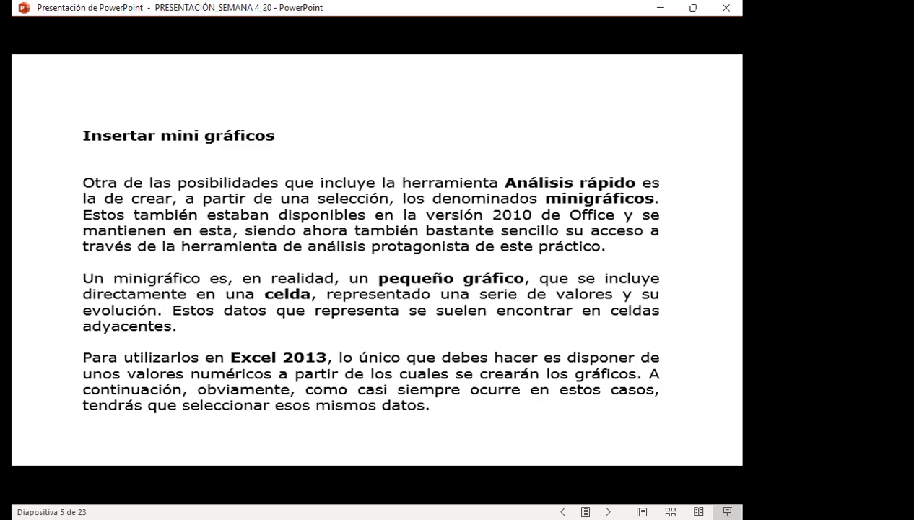
Go to slide 6, showing a selected value range and the Minigráficos tab instructions
key("Right")
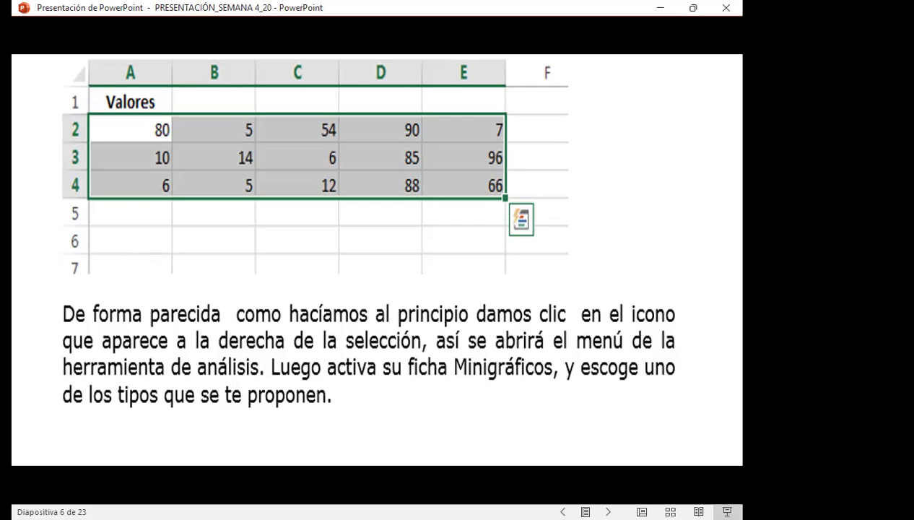
Go to slide 7, with Minigráficos options and column sparklines beside each row
key("Right")
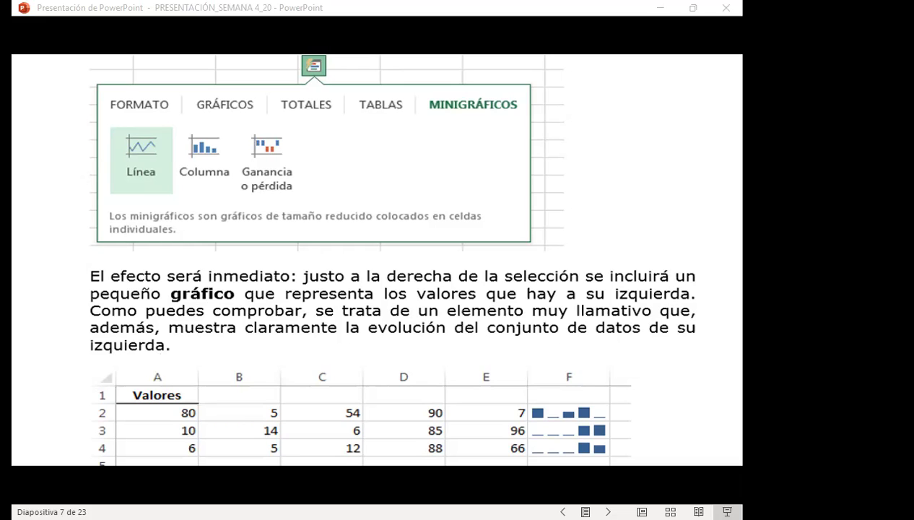
Switch to the Excel sheet '1 EJERCICIO DE MINI GRÁFICO' with the VENTAS SEMESTRE table
key("alt+Tab")
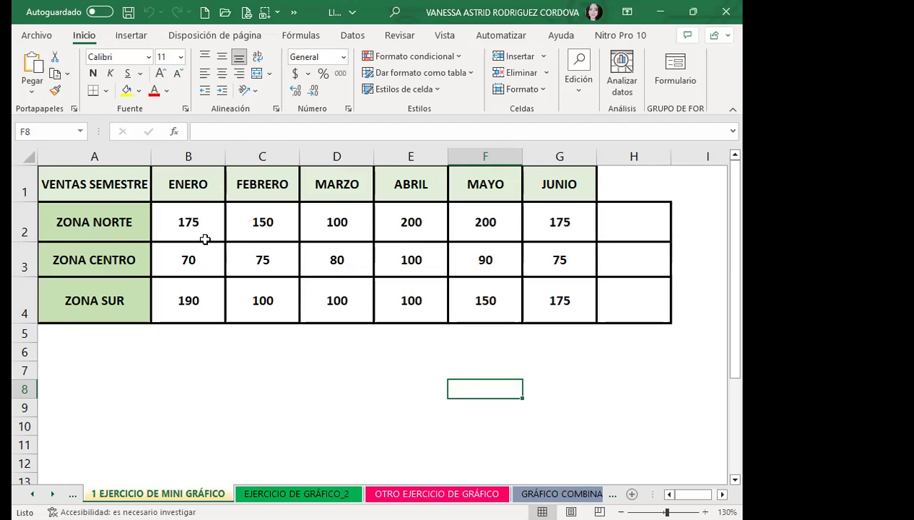
Select only the ZONA NORTE values B2:G2 and show the Insertar ribbon
left_click_drag(189, 225, 539, 306)
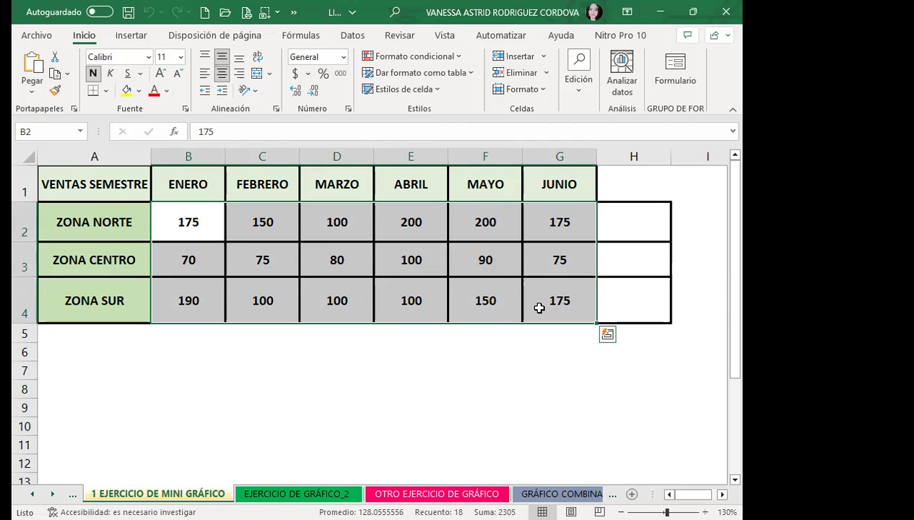
left_click(335, 260)
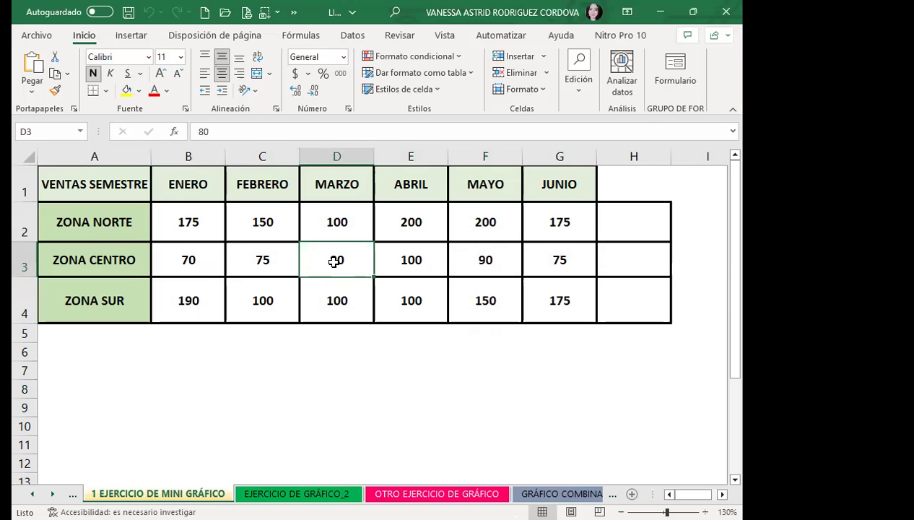
left_click_drag(181, 221, 548, 225)
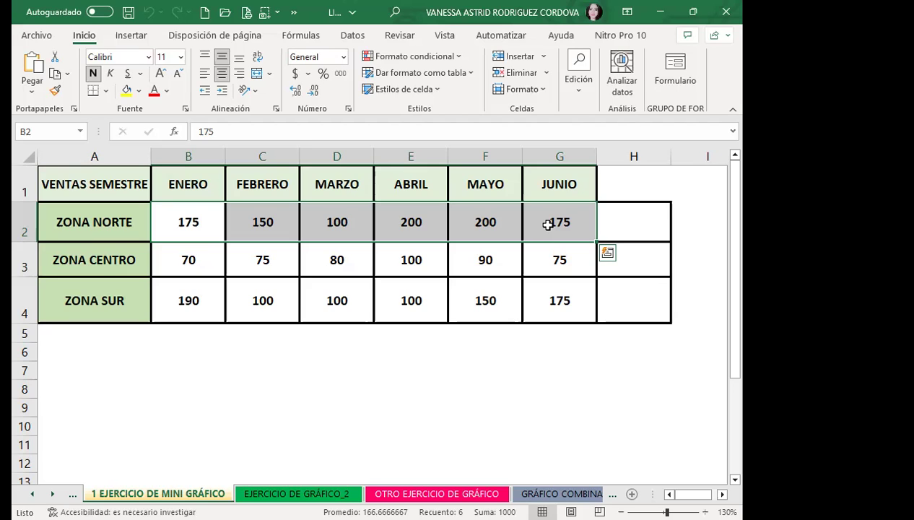
left_click(117, 36)
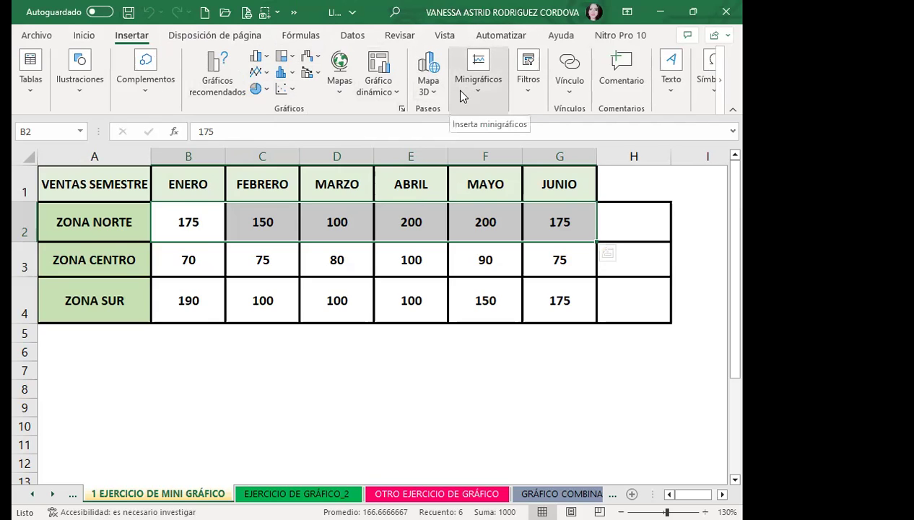
Insert a Columnas sparkline from B2:G2 with its location set to H2
left_click(476, 88)
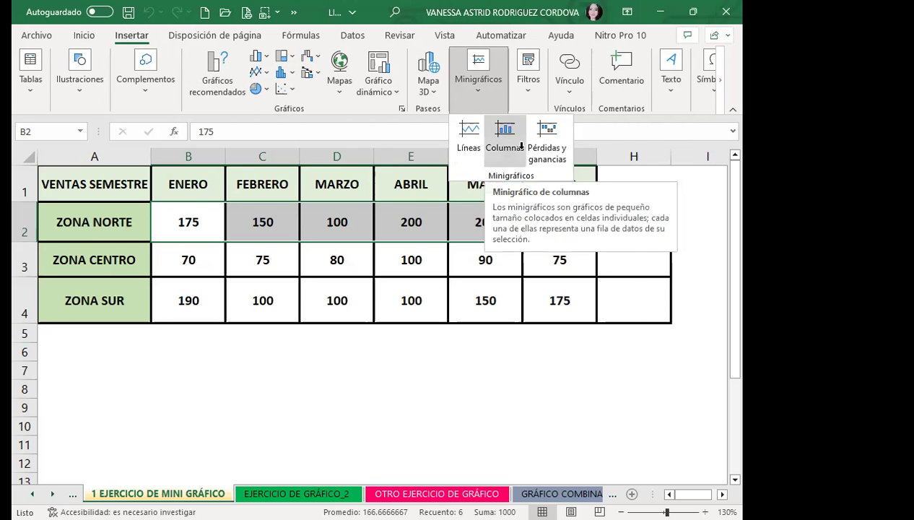
left_click(506, 130)
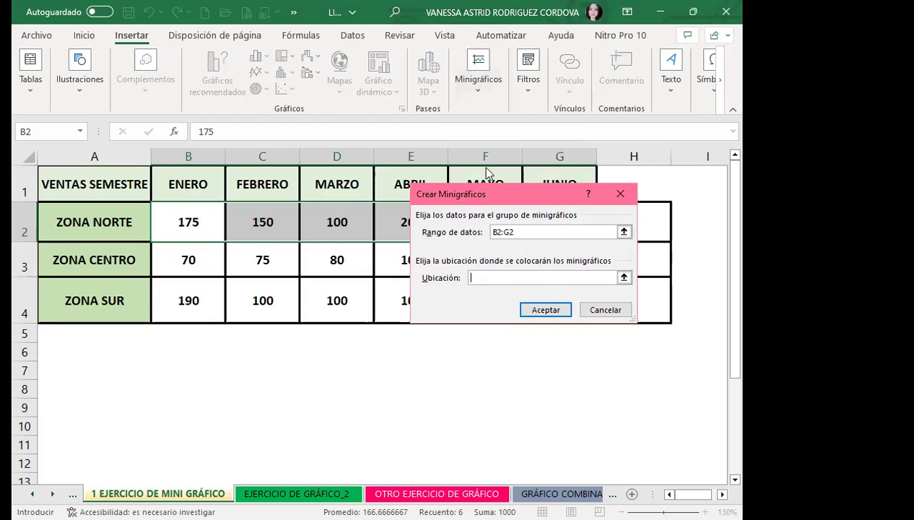
left_click_drag(486, 193, 381, 153)
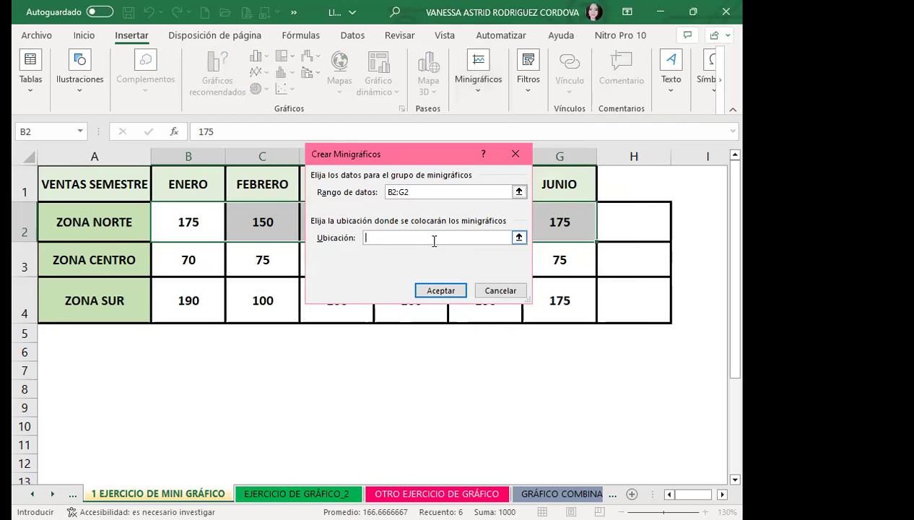
left_click(633, 226)
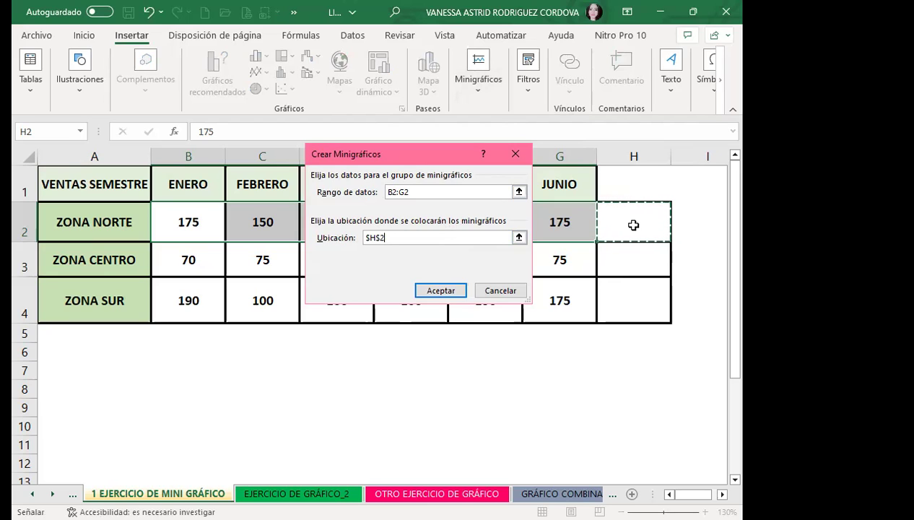
left_click(437, 292)
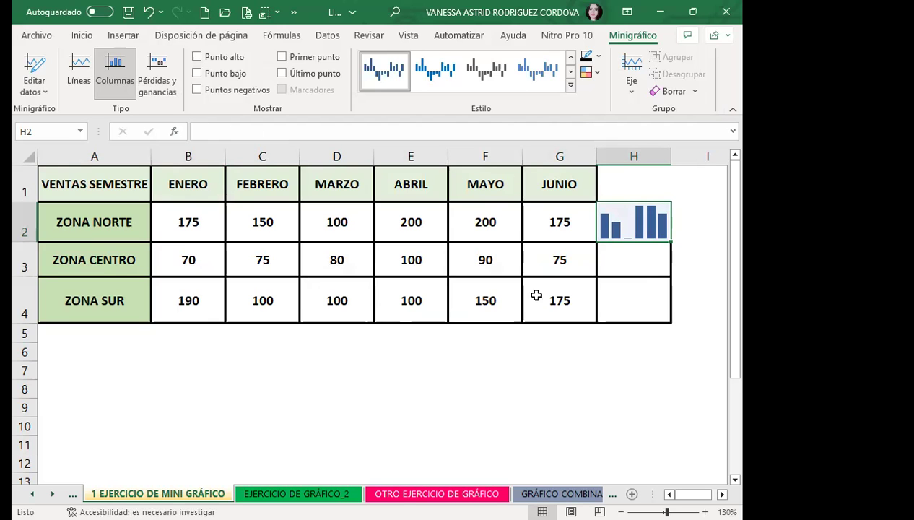
Select the H2 sparkline and turn on high, negative, last and first point markers
left_click(562, 296)
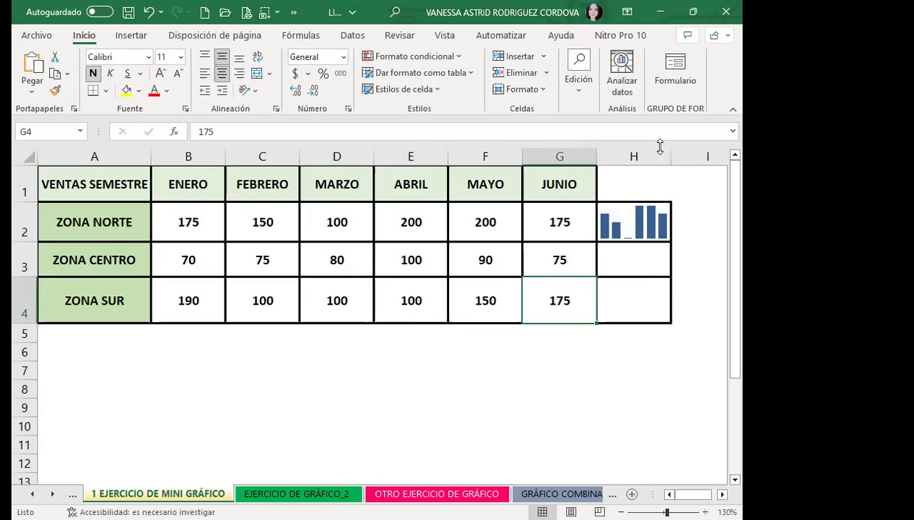
left_click(635, 220)
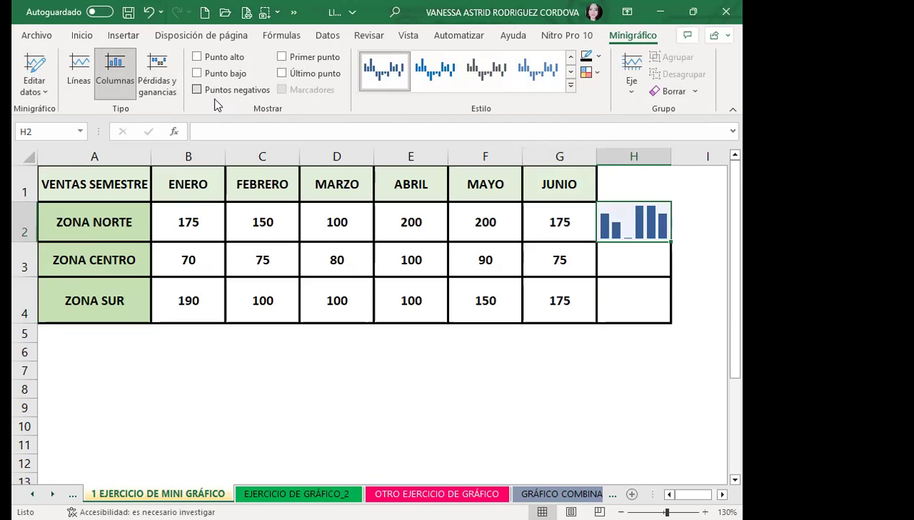
left_click(197, 58)
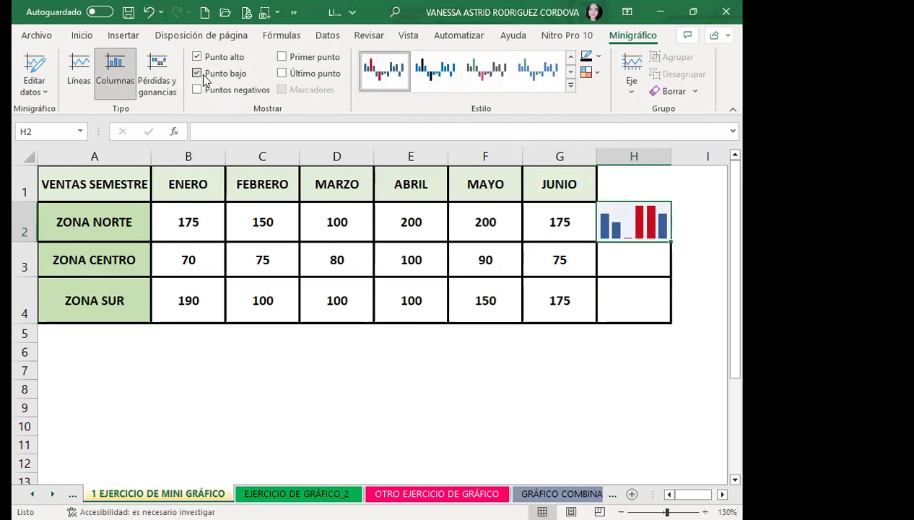
left_click(196, 90)
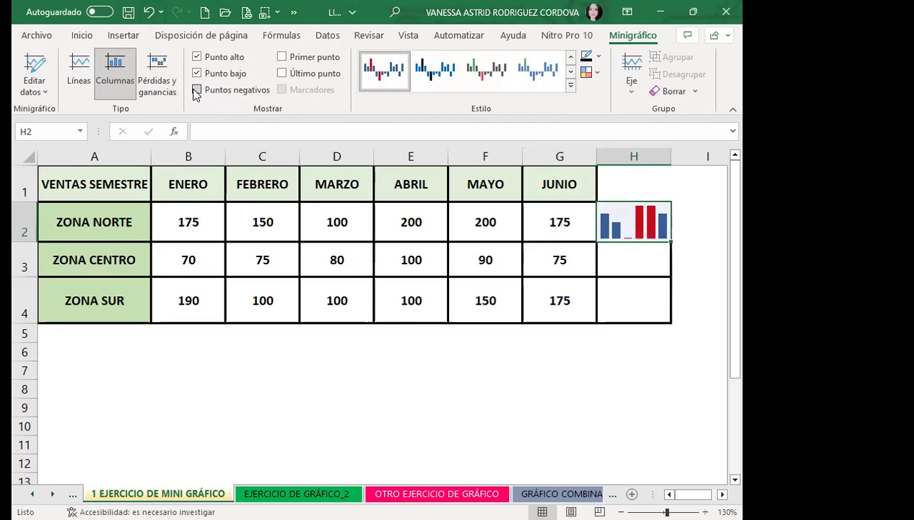
left_click(283, 74)
left_click(282, 57)
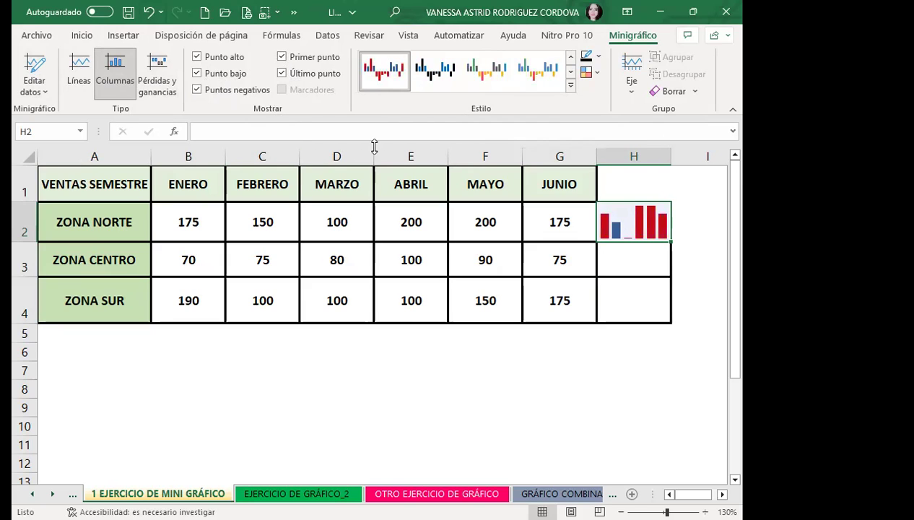
Clear every point marker and apply a light blue style from the sparkline style gallery
left_click(196, 89)
left_click(196, 73)
left_click(197, 57)
left_click(282, 57)
left_click(282, 74)
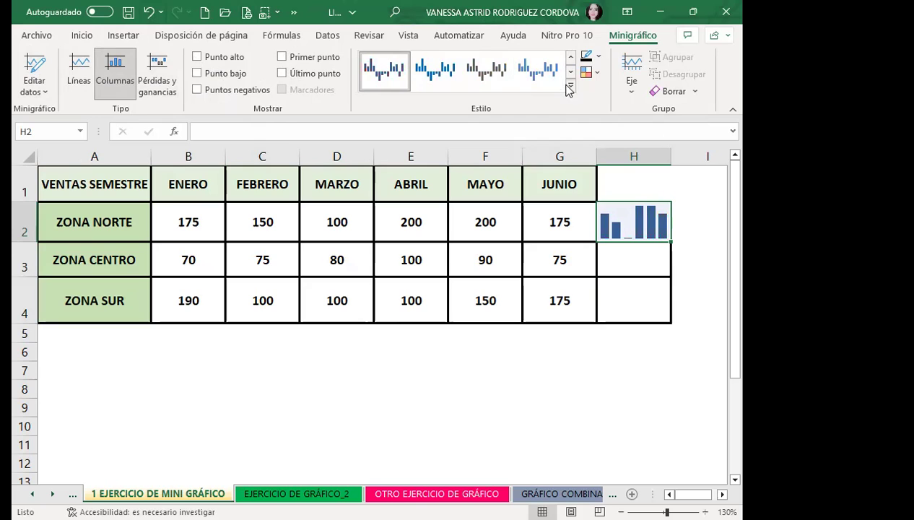
left_click(570, 88)
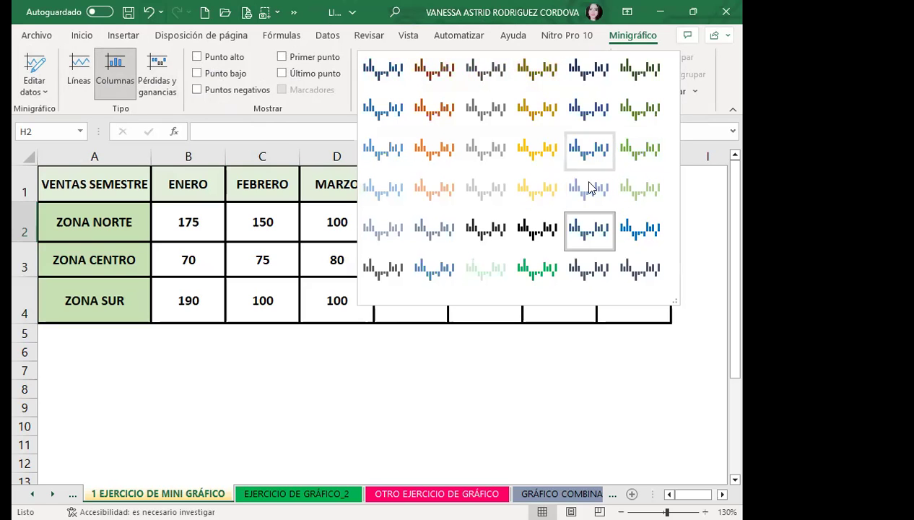
left_click(588, 187)
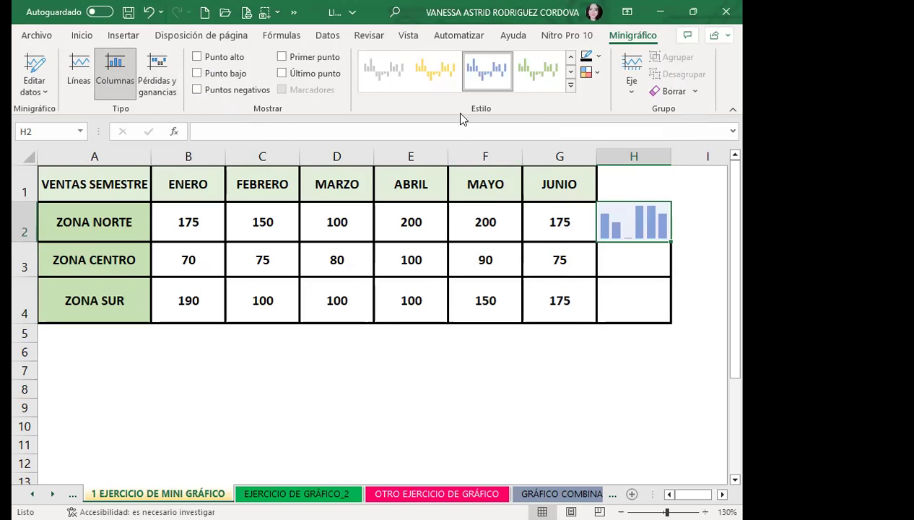
Colour the H2 sparkline's high point gold and give its low point a marker colour
left_click(596, 73)
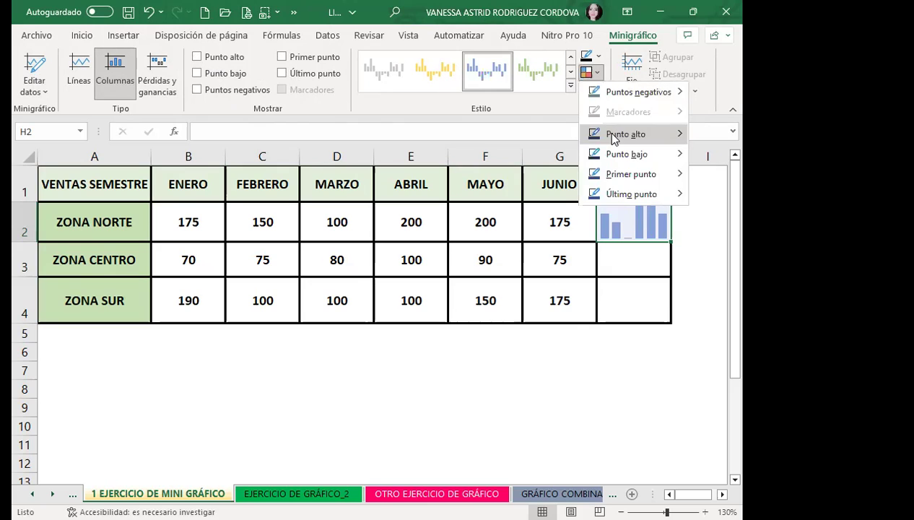
mouse_move(613, 138)
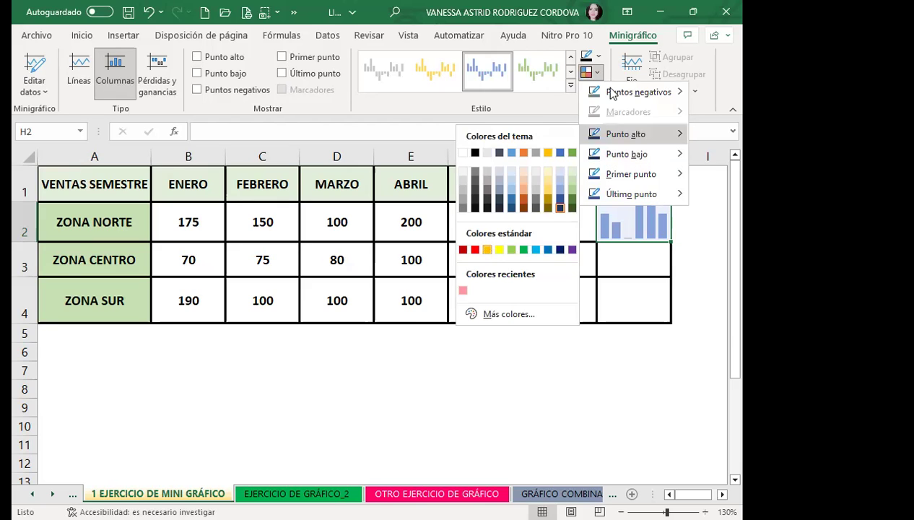
key("Return")
left_click(598, 73)
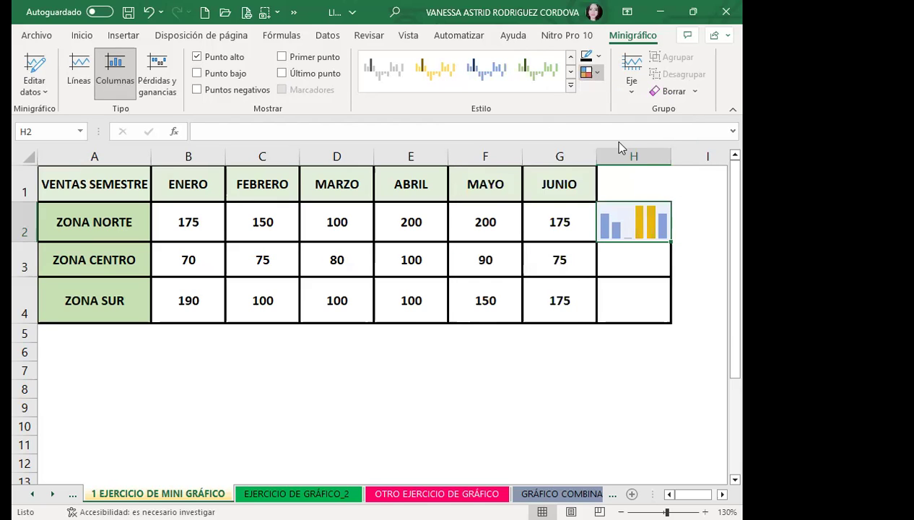
mouse_move(621, 154)
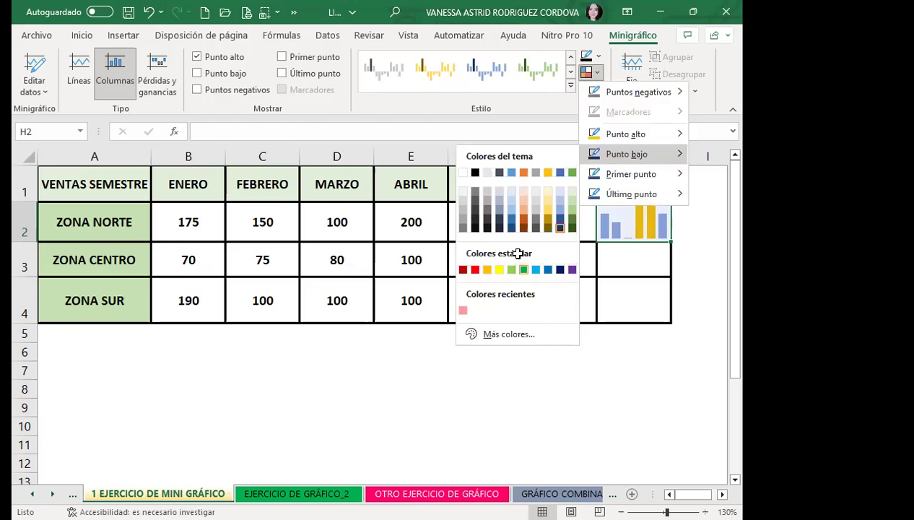
key("Return")
Colour the H2 sparkline's last point dark green
left_click(598, 73)
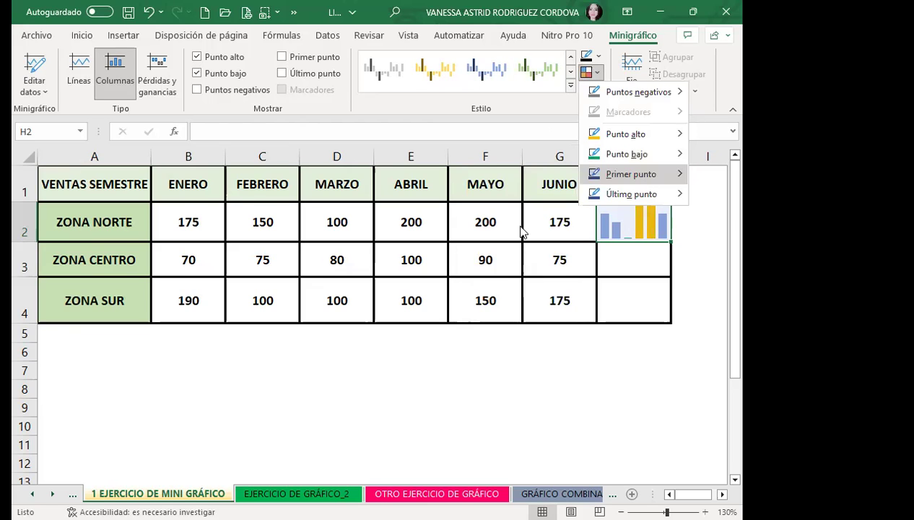
key("Down")
key("Right")
left_click(483, 261)
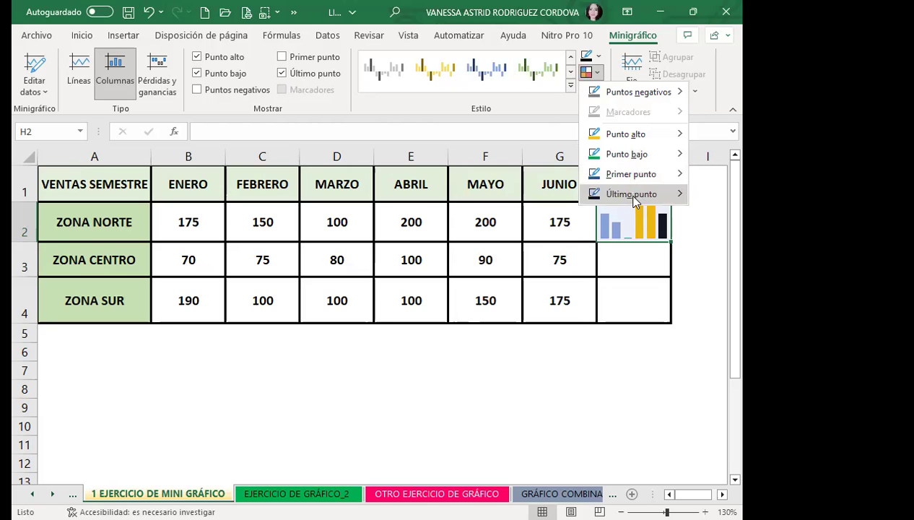
mouse_move(634, 197)
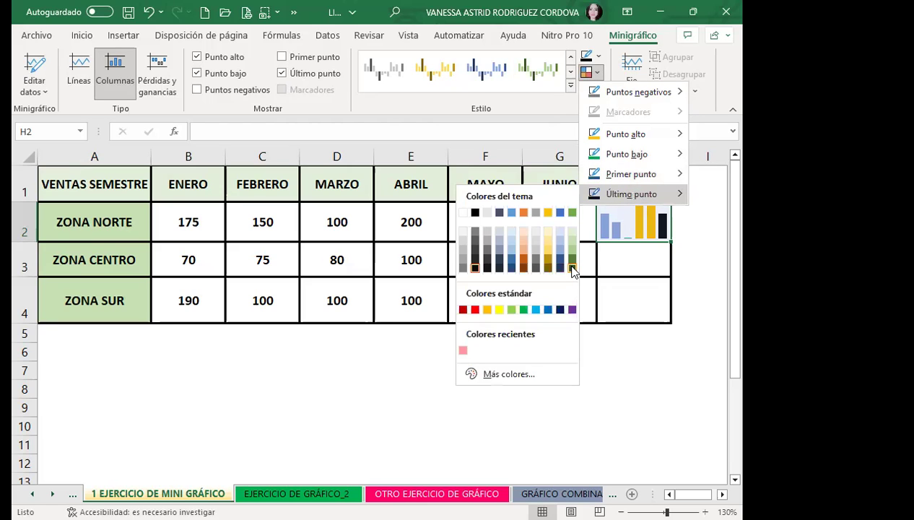
left_click(572, 268)
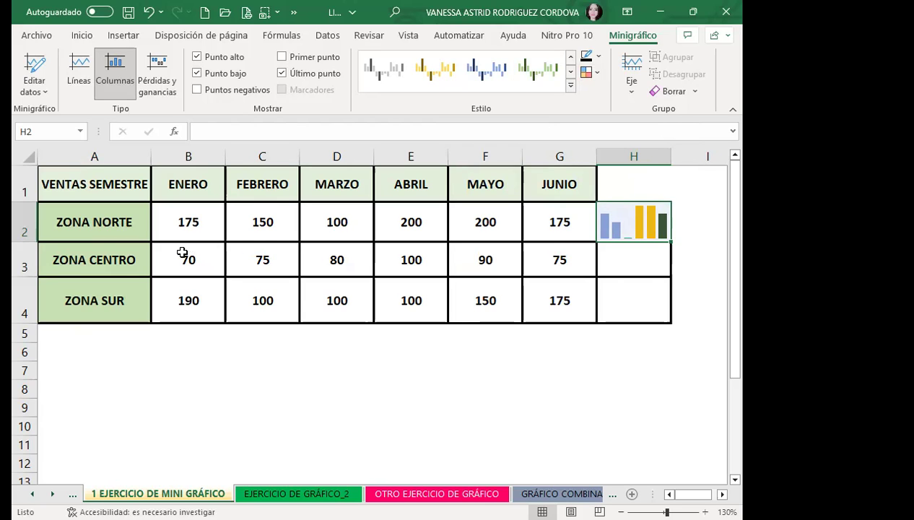
Start a Líneas sparkline in H3, with its data range beginning at B3
left_click(626, 264)
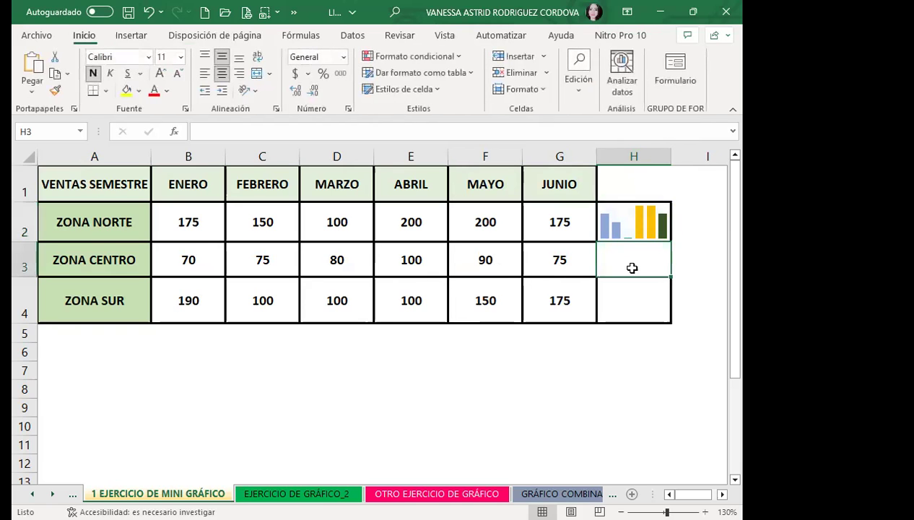
left_click(131, 35)
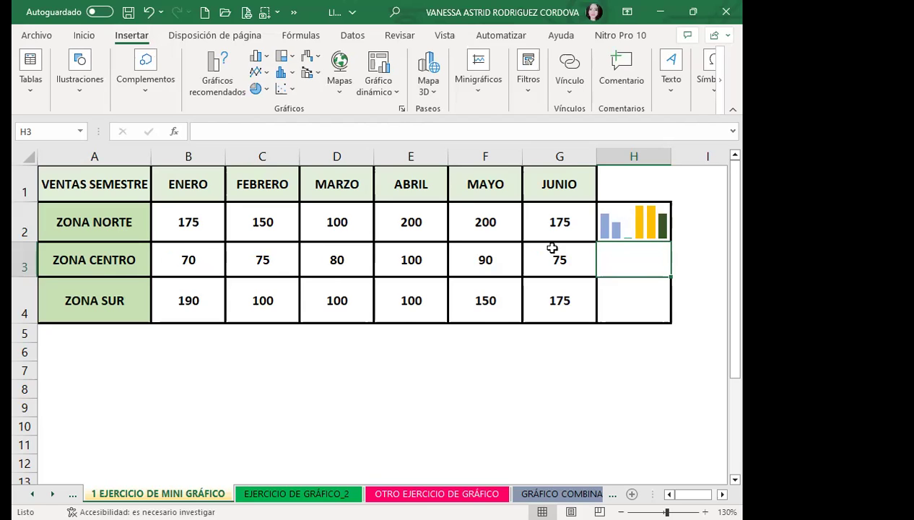
left_click(477, 88)
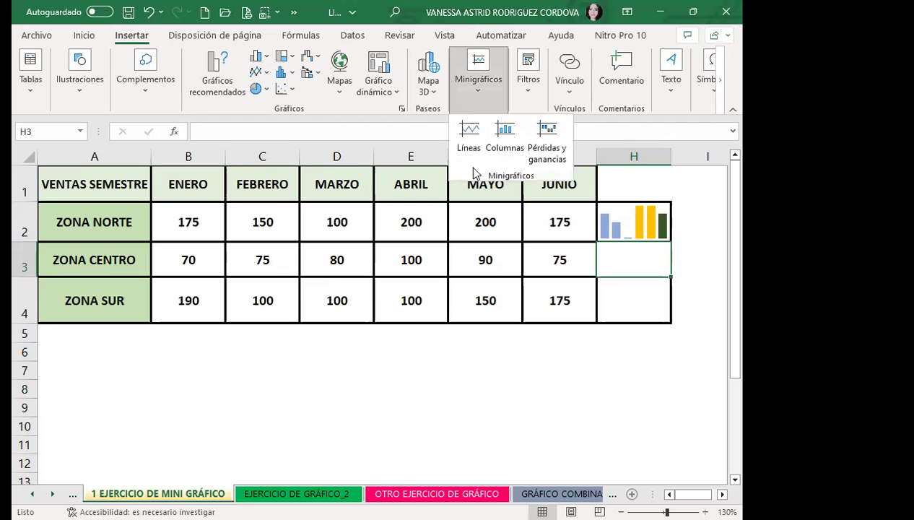
left_click(468, 135)
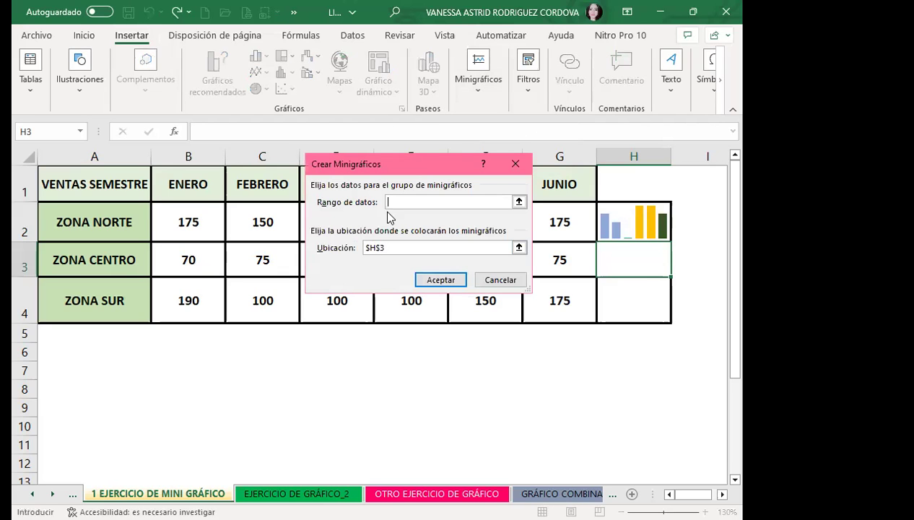
left_click_drag(383, 299, 362, 325)
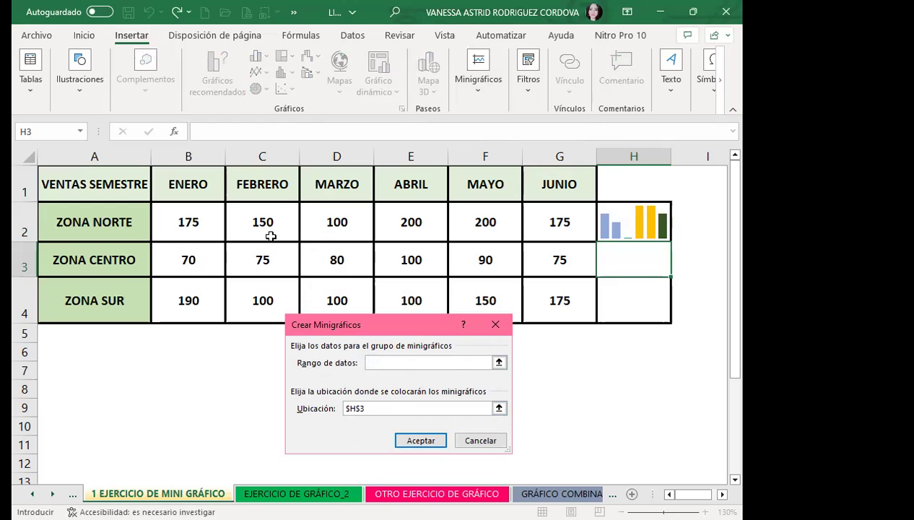
left_click(189, 256)
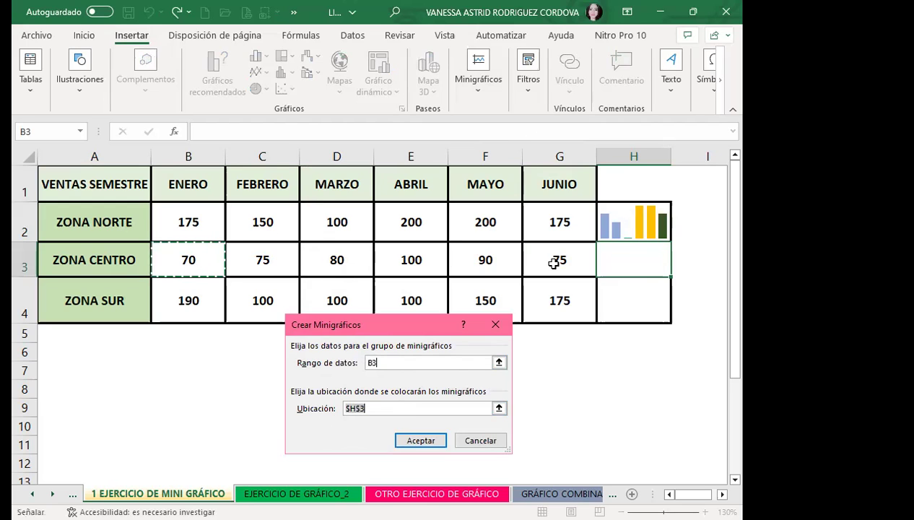
Create the H3 line sparkline from B3:G3 and mark its high and low points
type(":G3")
left_click(420, 440)
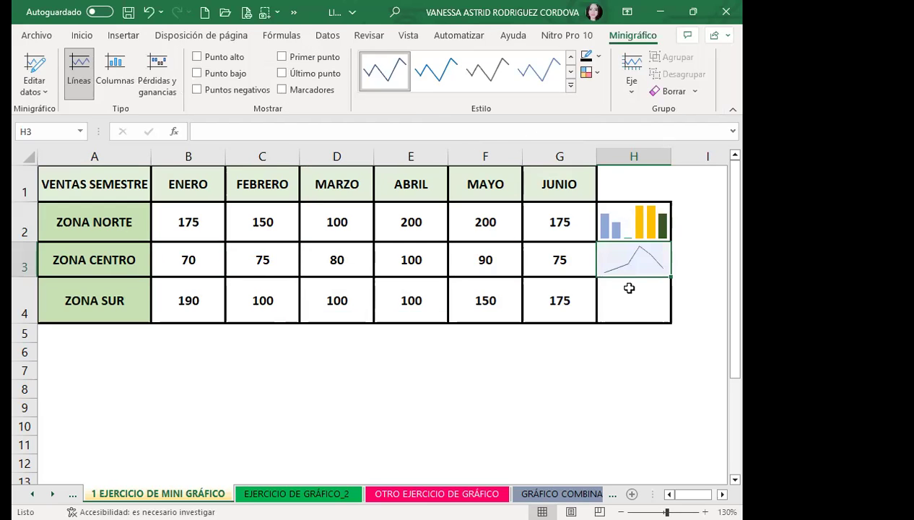
left_click(590, 72)
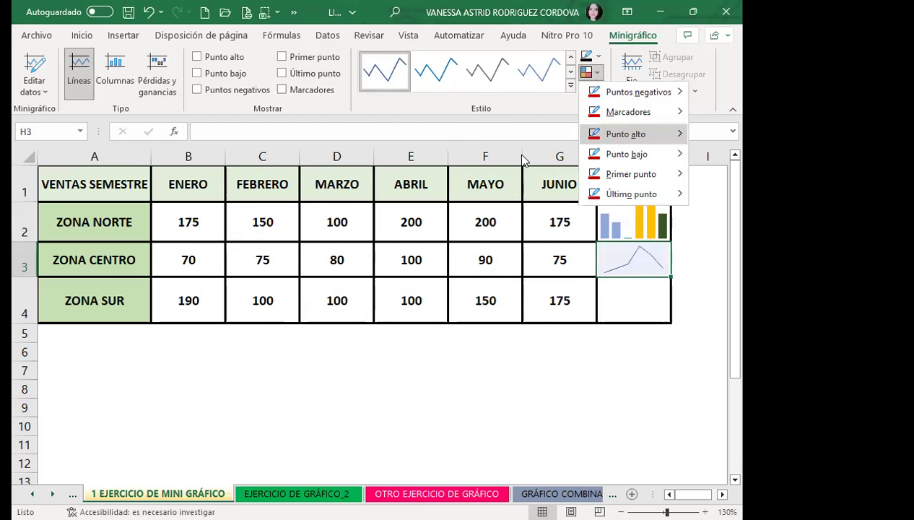
mouse_move(628, 134)
left_click(513, 196)
left_click(590, 72)
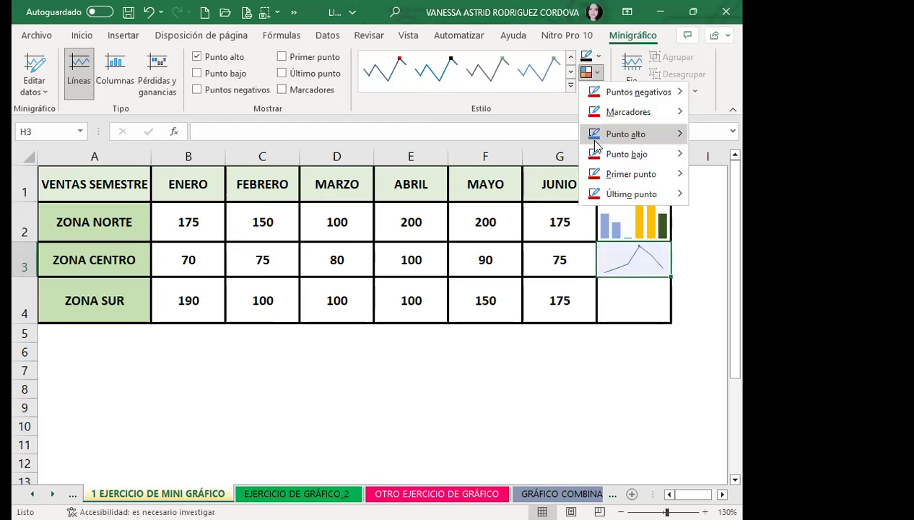
mouse_move(598, 154)
left_click(532, 270)
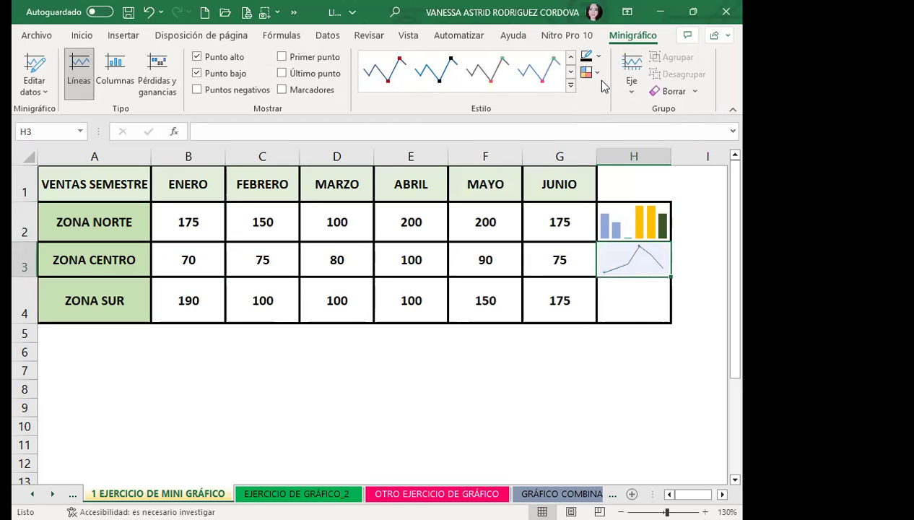
Set the H3 sparkline's line weight to 3 pt
left_click(596, 73)
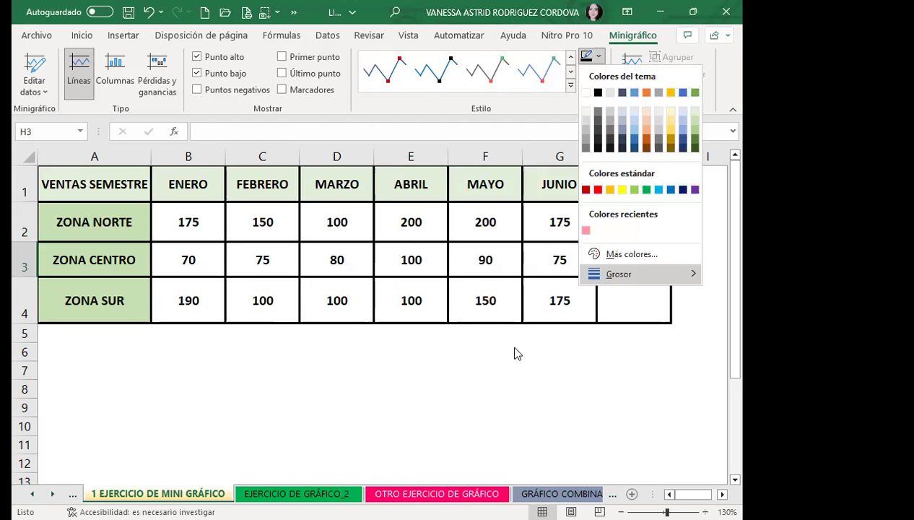
mouse_move(618, 273)
left_click(522, 405)
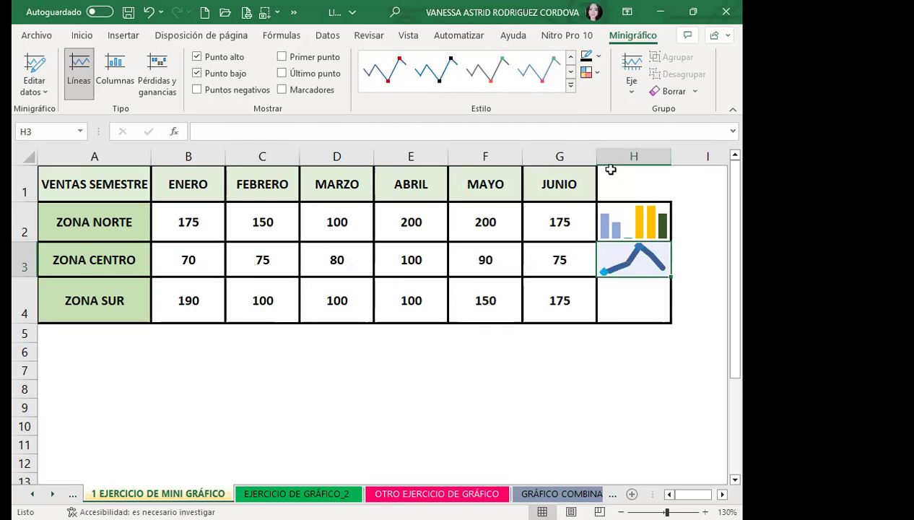
left_click(600, 58)
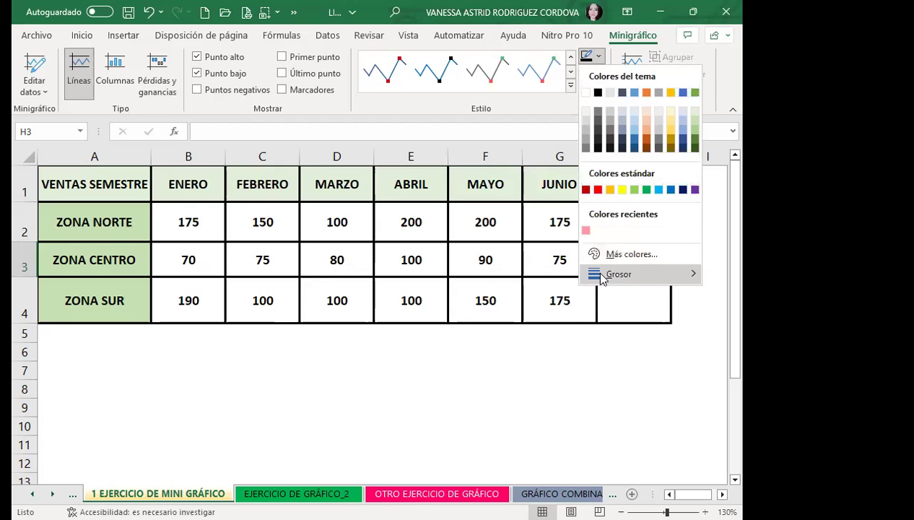
mouse_move(604, 278)
left_click(521, 383)
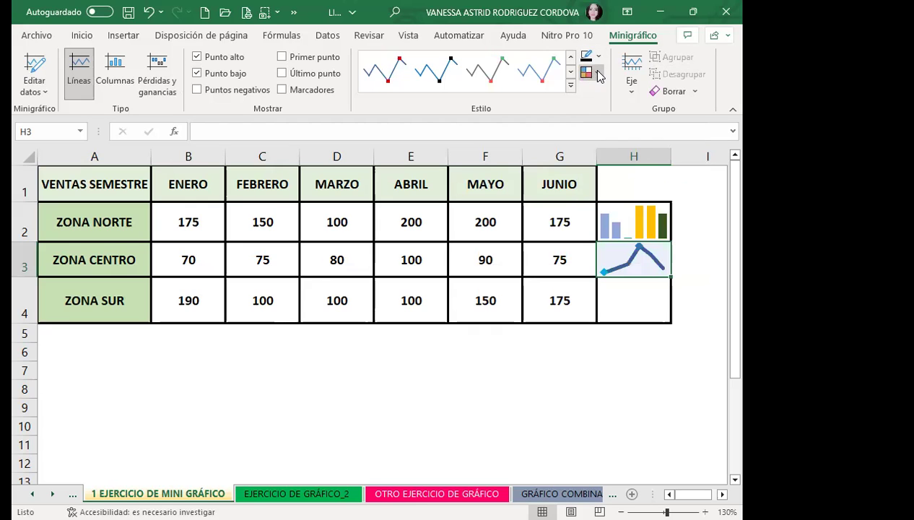
Colour the low-point marker orange and the last-point marker green, then select B4:G4
left_click(597, 72)
mouse_move(610, 156)
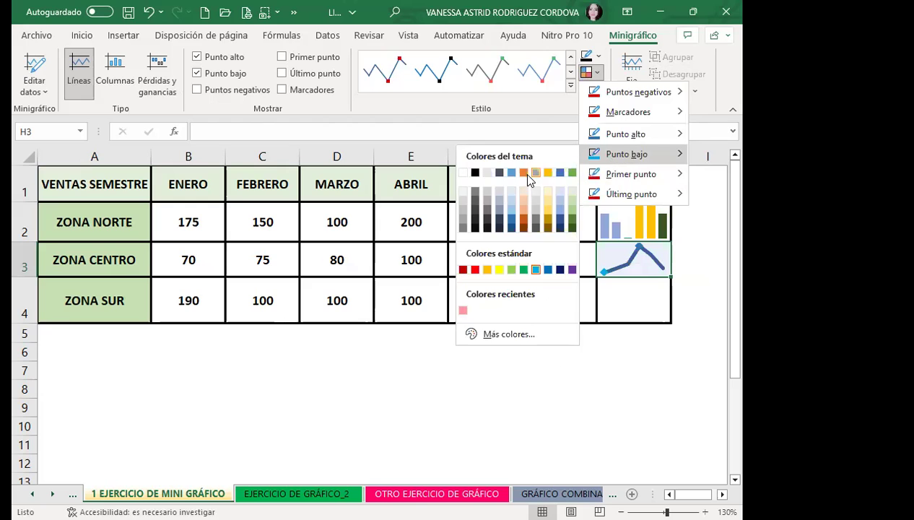
left_click(525, 174)
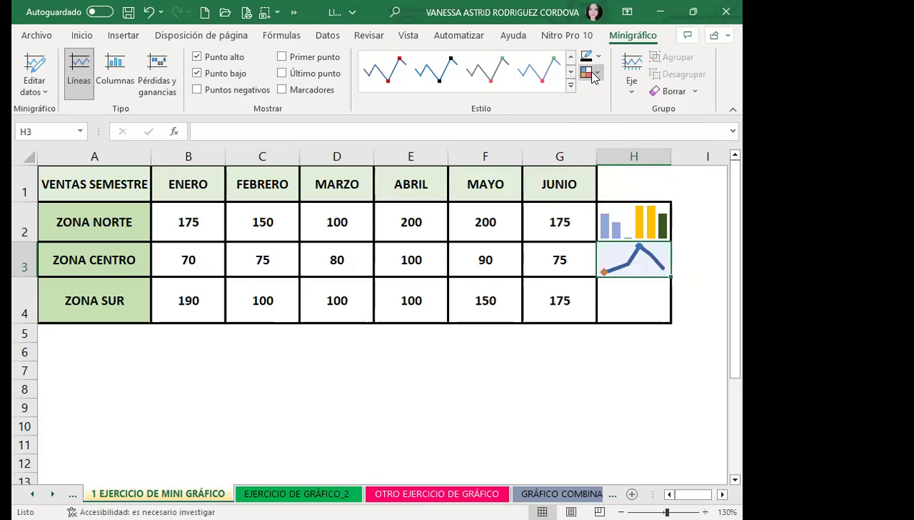
left_click(591, 72)
mouse_move(611, 193)
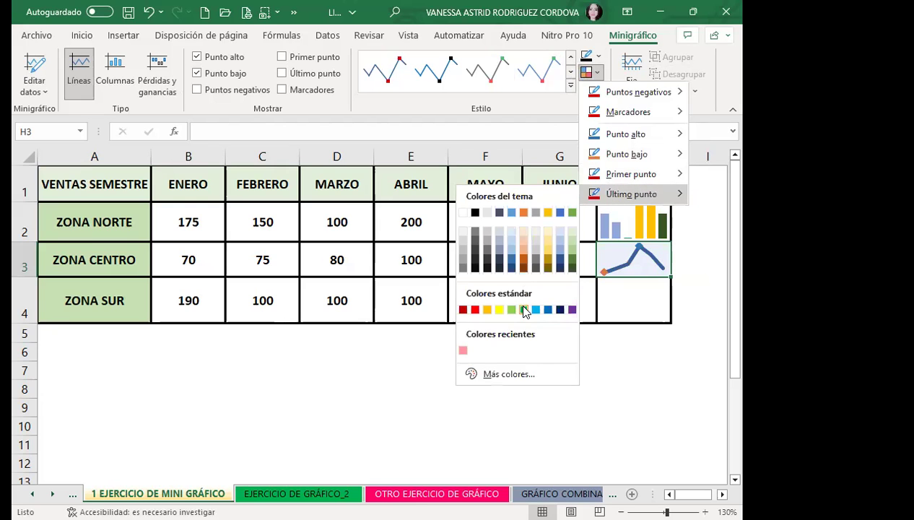
left_click(524, 310)
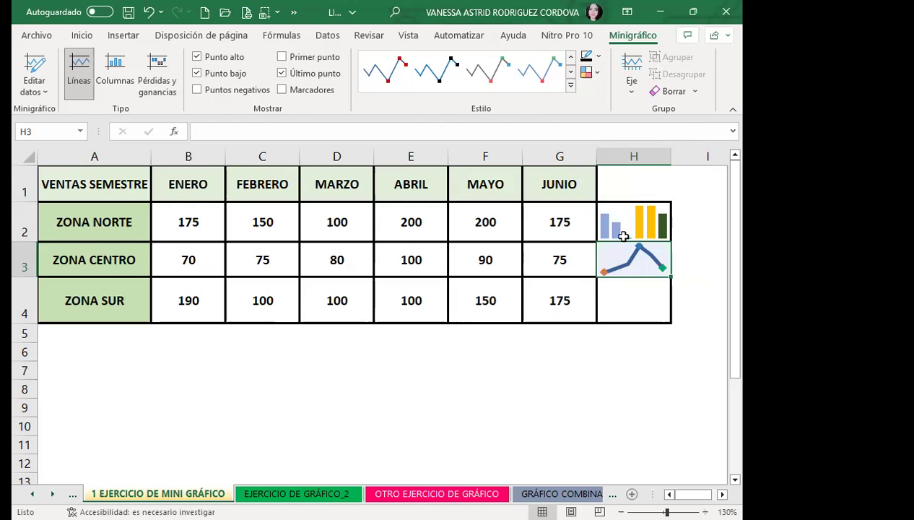
left_click(614, 309)
left_click_drag(187, 299, 548, 307)
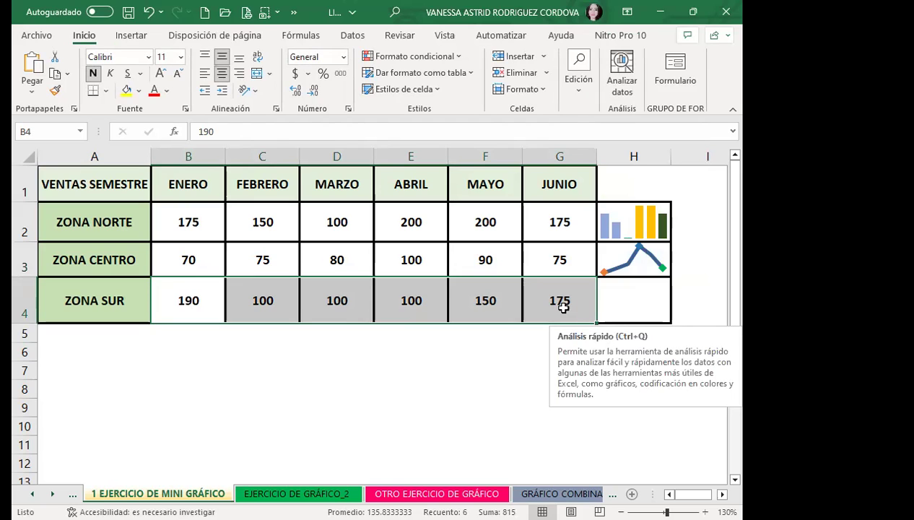
Insert a Pérdidas y ganancias sparkline for ZONA SUR's B4:G4 via Quick Analysis
left_click(610, 338)
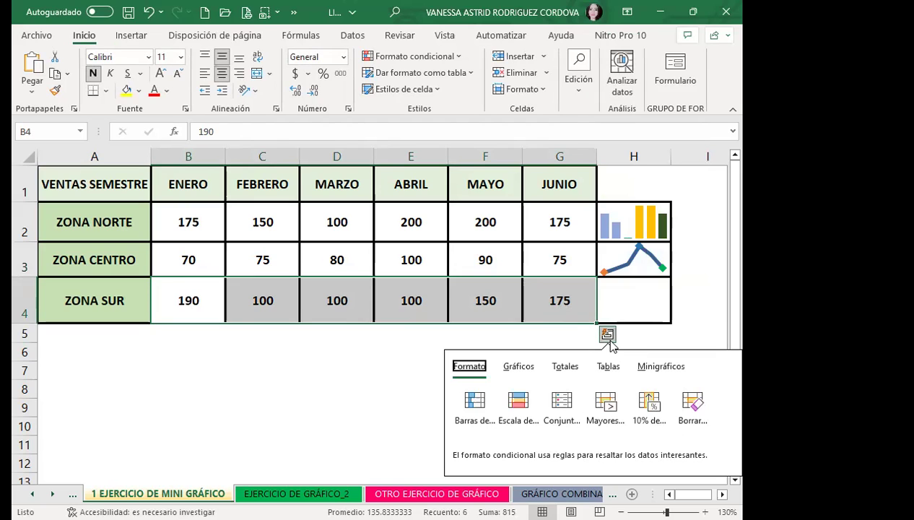
left_click(654, 370)
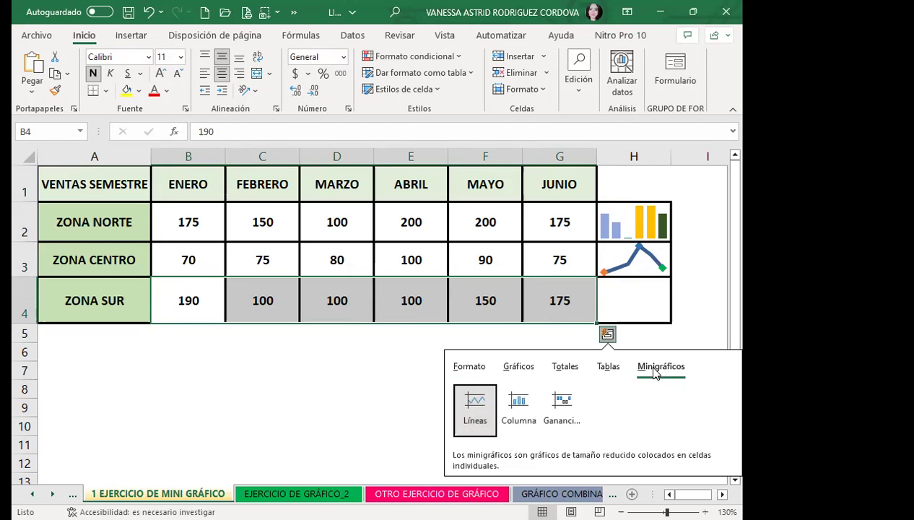
left_click(564, 403)
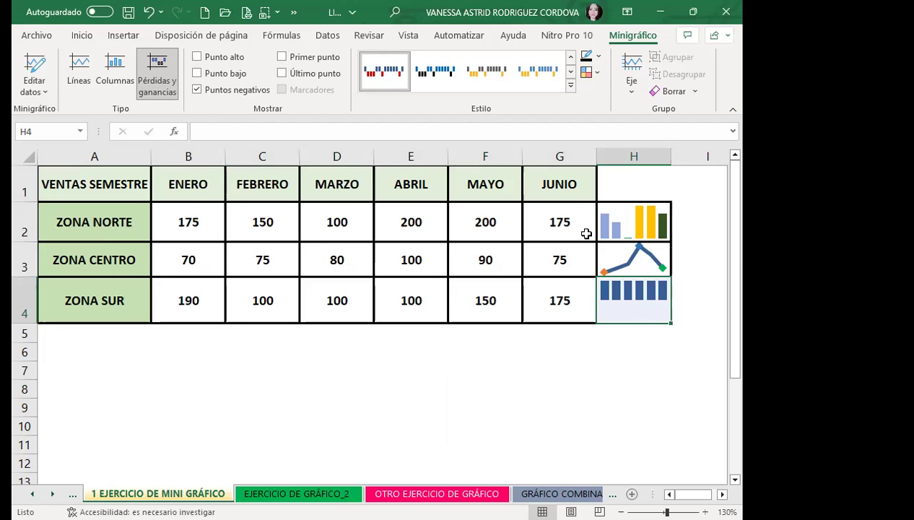
Colour the H4 win/loss sparkline's high point light gold and its low-point bars orange-yellow
left_click(597, 72)
mouse_move(617, 133)
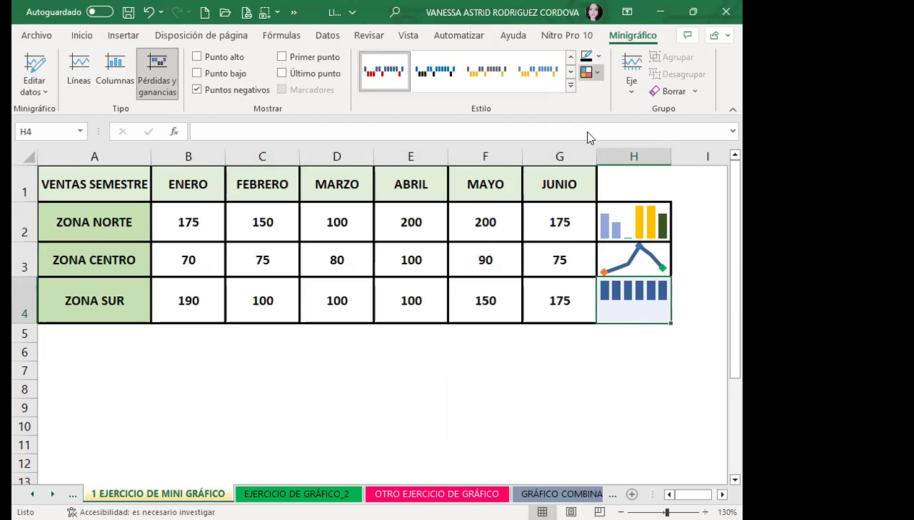
left_click(547, 180)
left_click(590, 72)
mouse_move(617, 161)
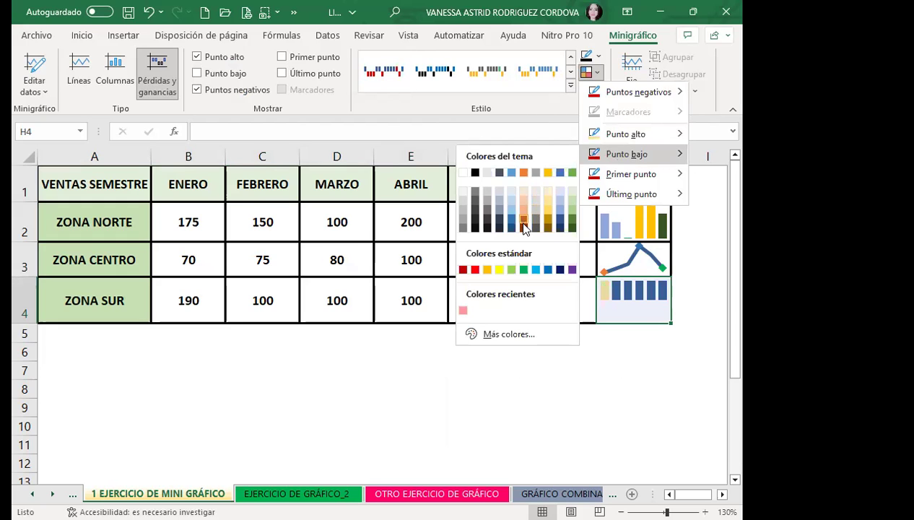
left_click(510, 226)
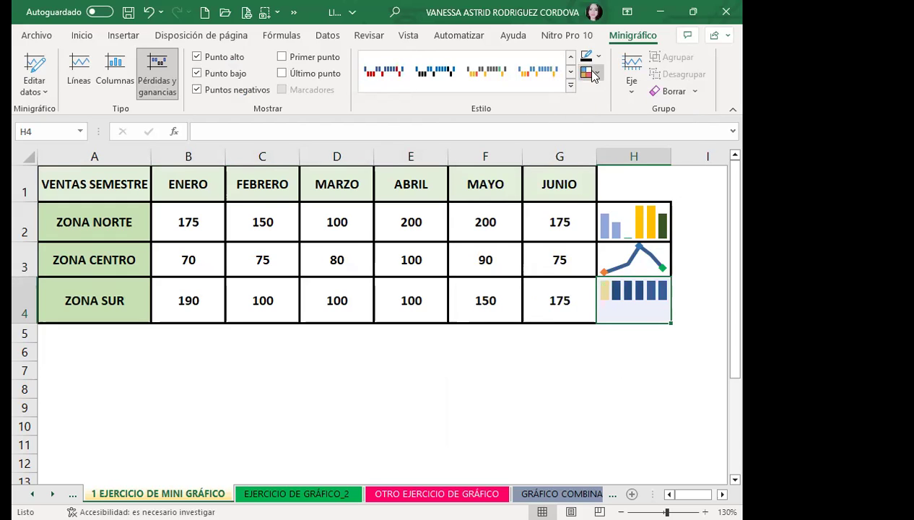
left_click(590, 72)
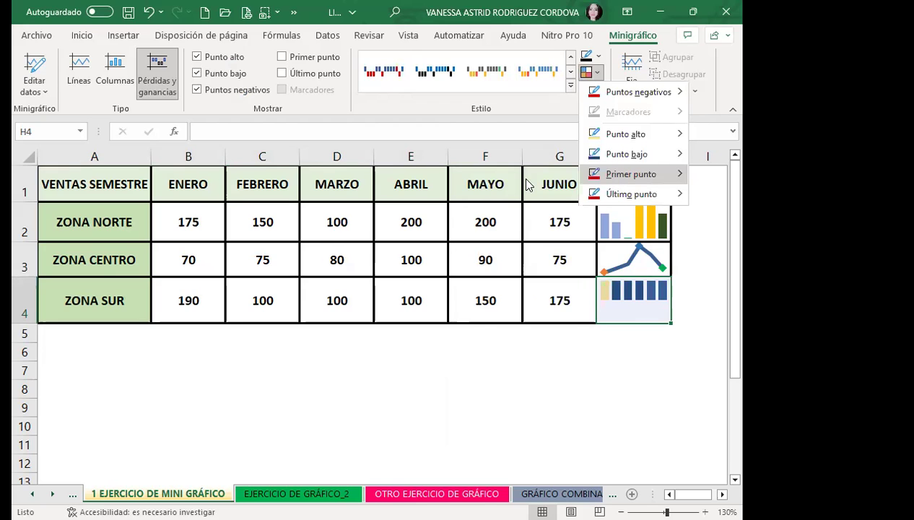
mouse_move(609, 156)
left_click(485, 270)
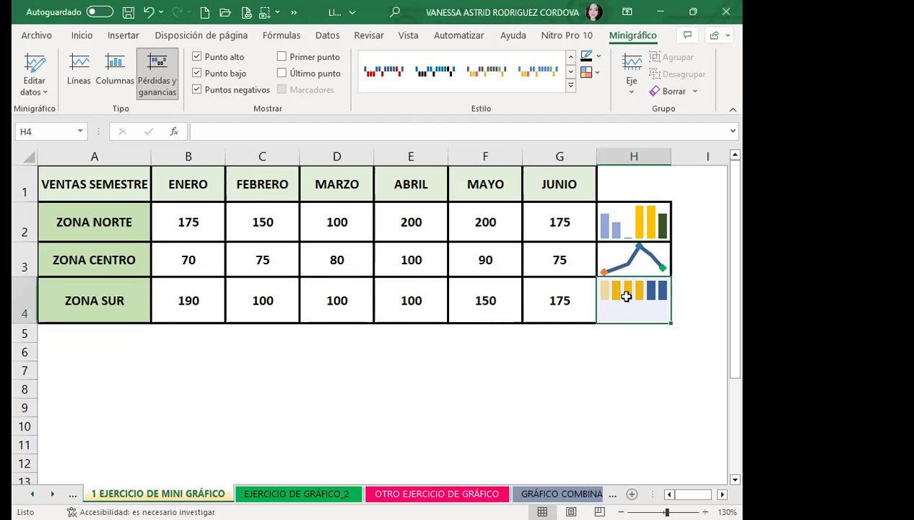
Enter 200 in D4 for ZONA SUR's MARZO, after abandoning a mistaken entry in H4
left_click(349, 306)
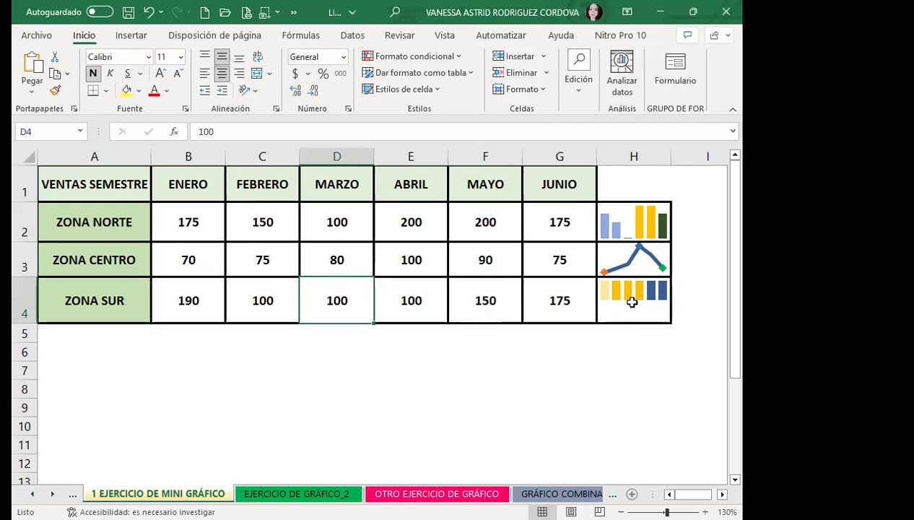
left_click(624, 298)
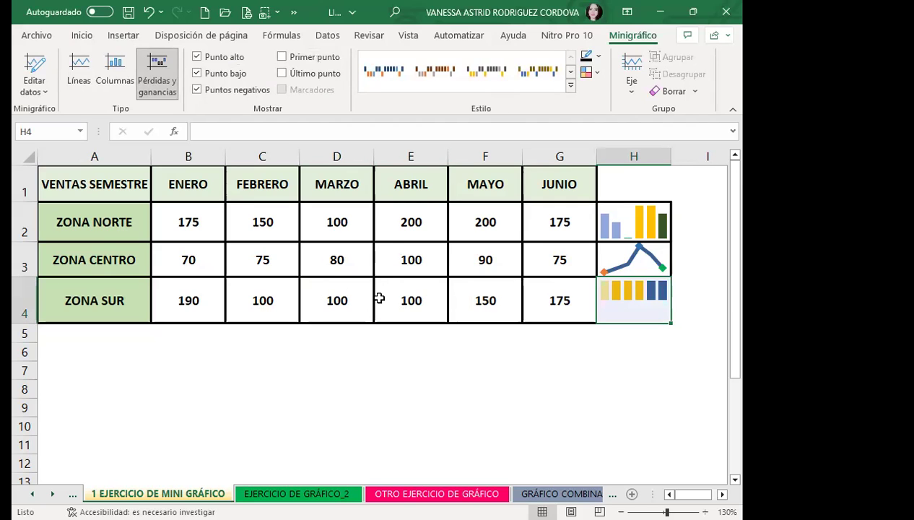
type("200")
key("BackSpace")
key("BackSpace")
key("BackSpace")
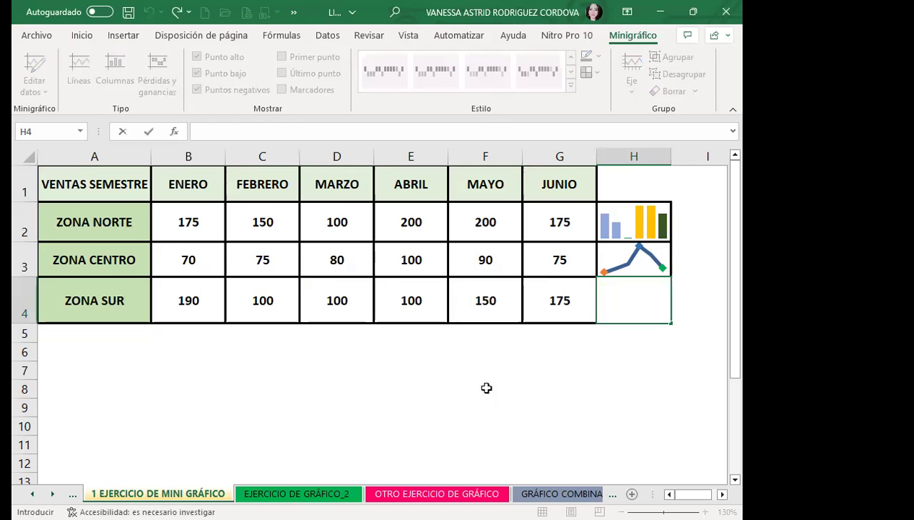
left_click(528, 370)
left_click(334, 301)
type("200")
key("Return")
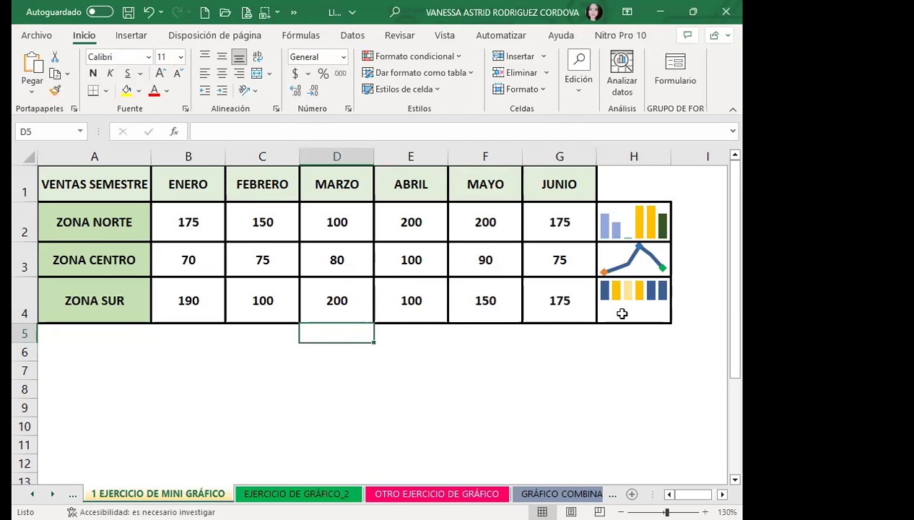
Enter 250 in C2 and 275 in D2 for ZONA NORTE, then select F3
left_click(257, 225)
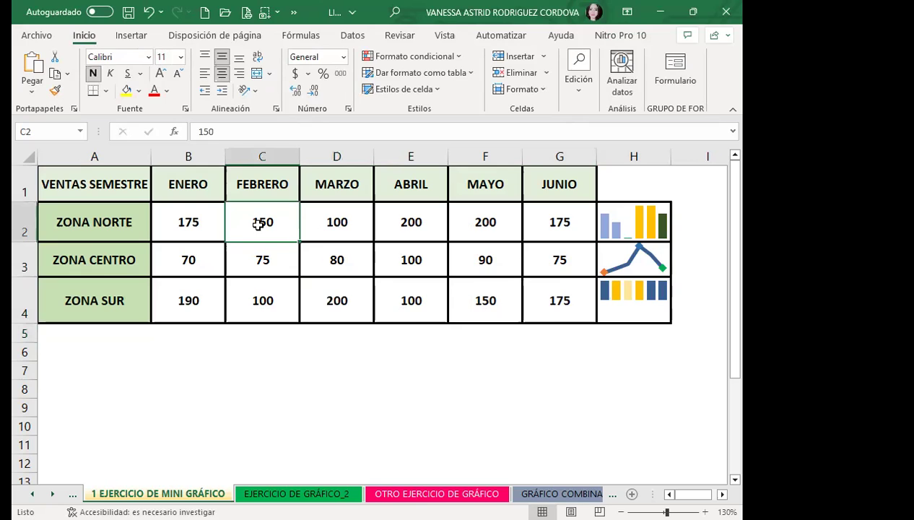
type("250")
key("Return")
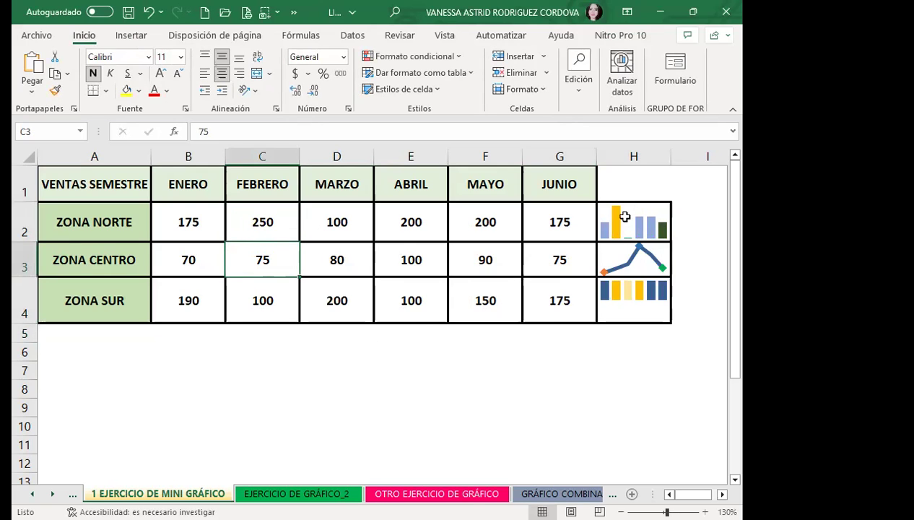
left_click(342, 220)
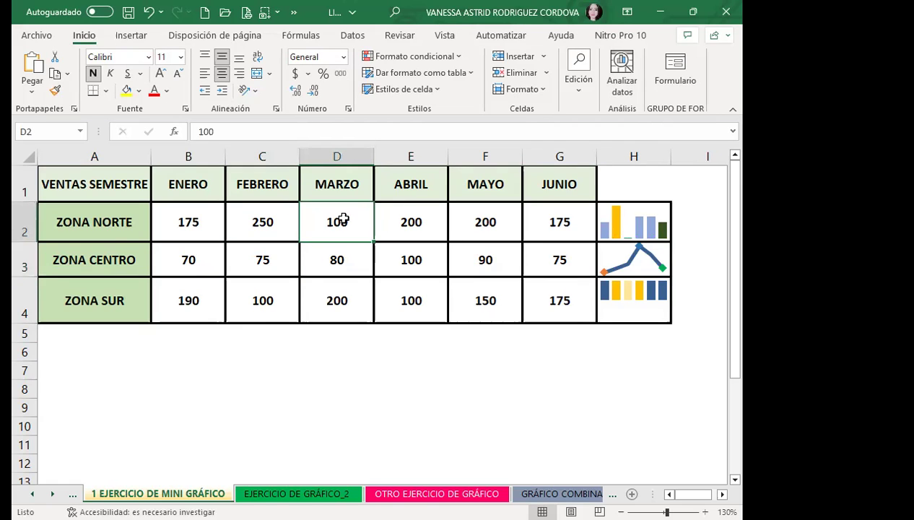
type("275")
key("Return")
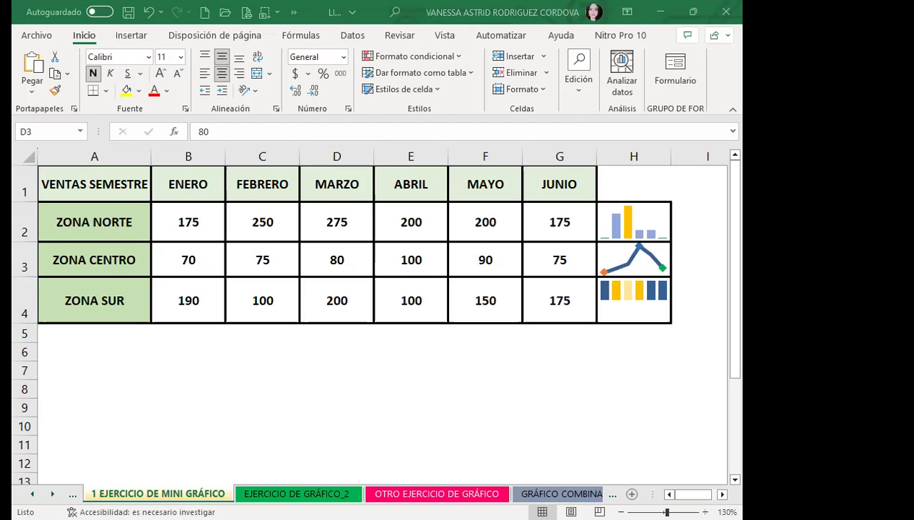
left_click(498, 272)
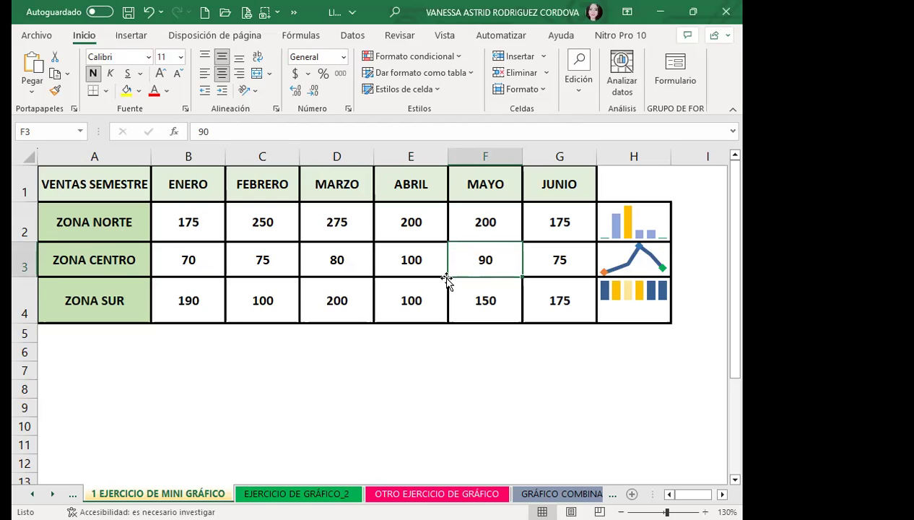
Select the ZONA SUR row and look at the Insertar tab's Mapa 3D options
mouse_move(208, 298)
left_mouse_down()
mouse_move(529, 325)
mouse_move(532, 312)
left_mouse_up()
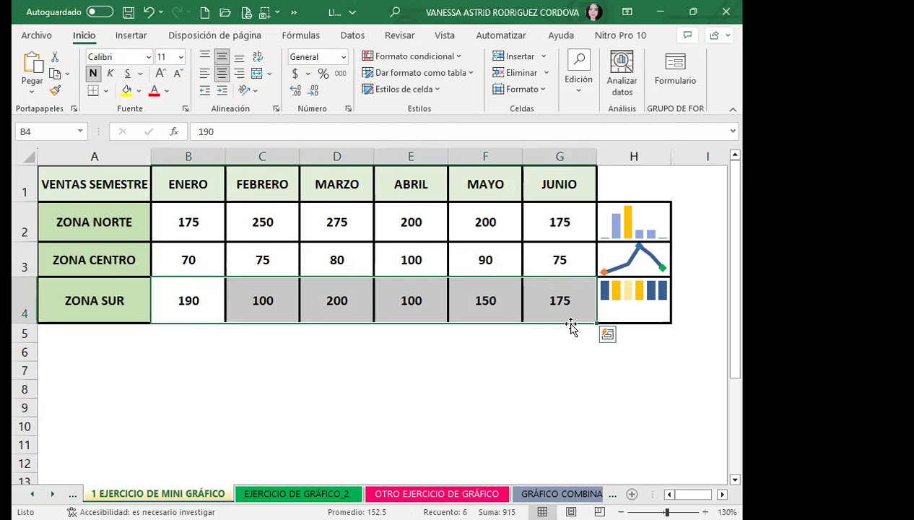
left_click(131, 35)
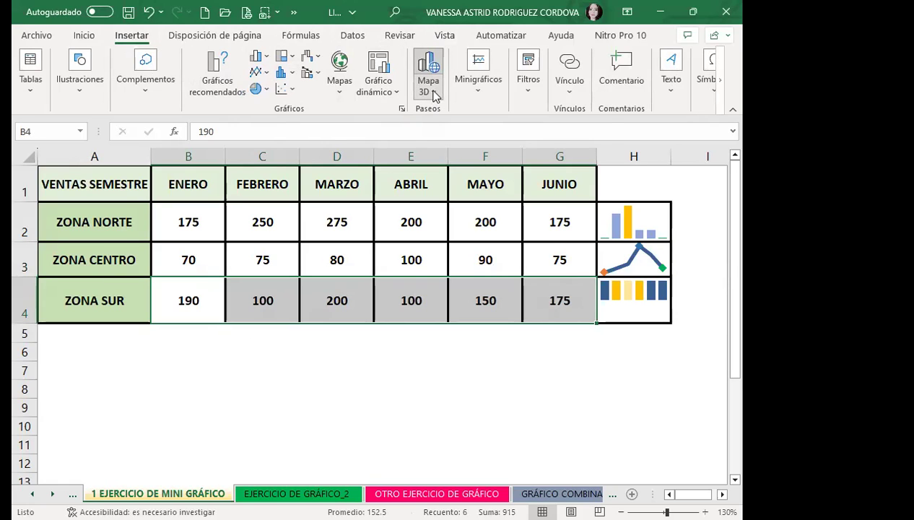
left_click(433, 94)
left_click(438, 110)
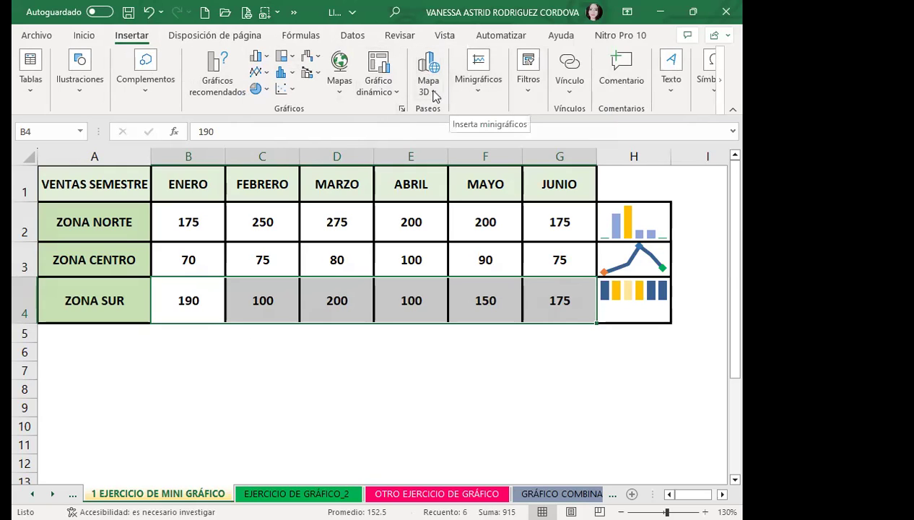
Select B4:G4, preview the Quick Analysis sparkline suggestions, then select D4
left_click(549, 299)
left_click(464, 296)
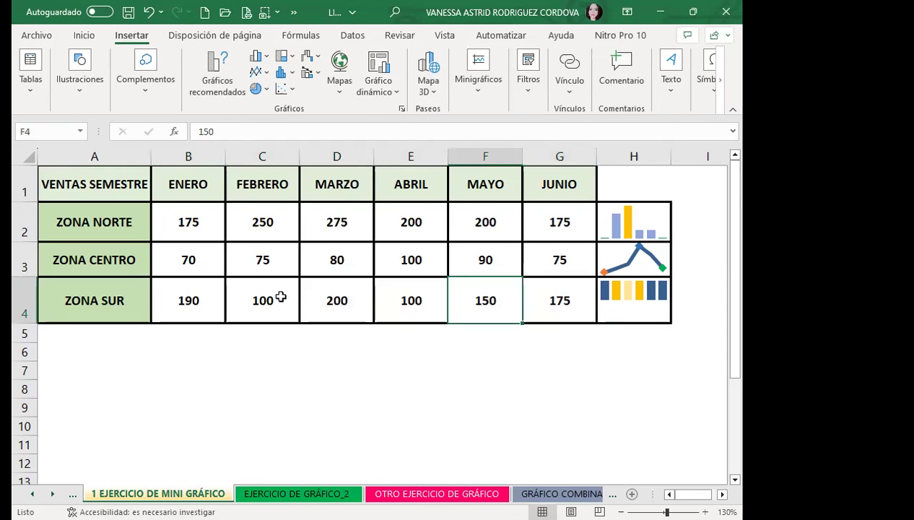
left_click(181, 300)
left_click_drag(263, 295, 531, 299)
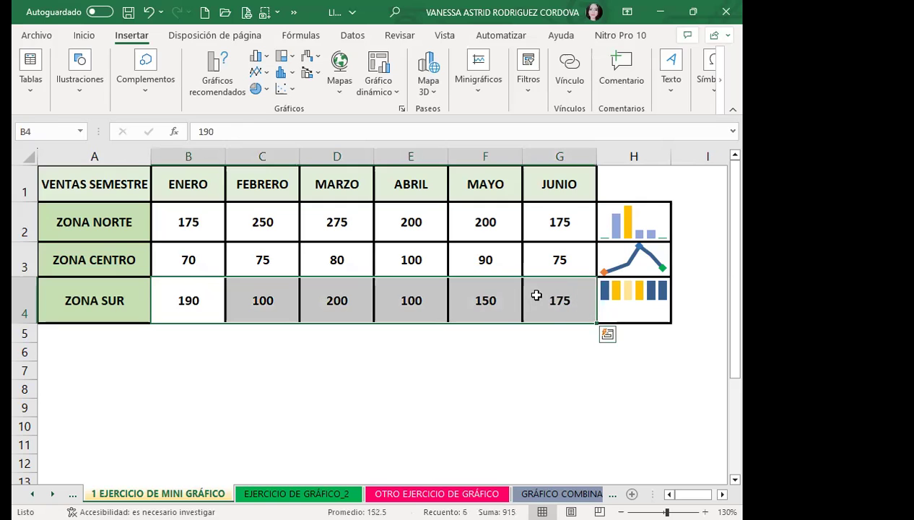
left_click(607, 335)
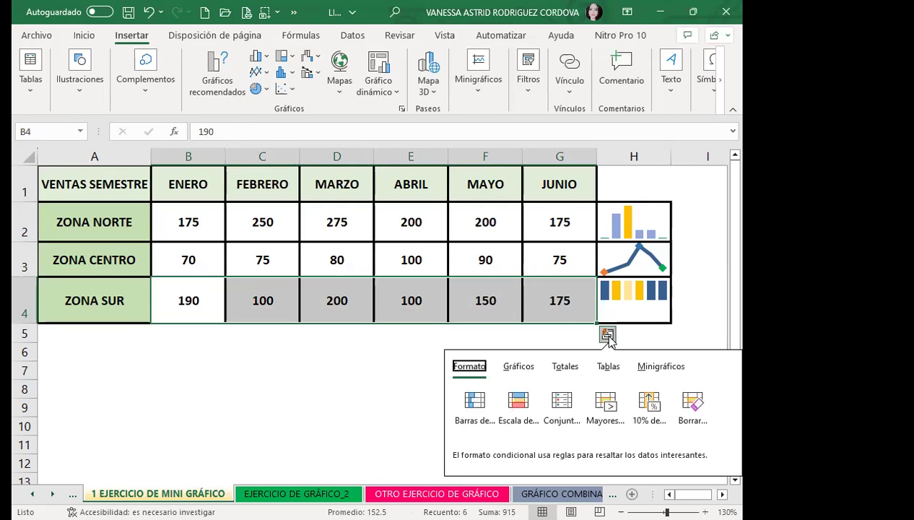
left_click(639, 368)
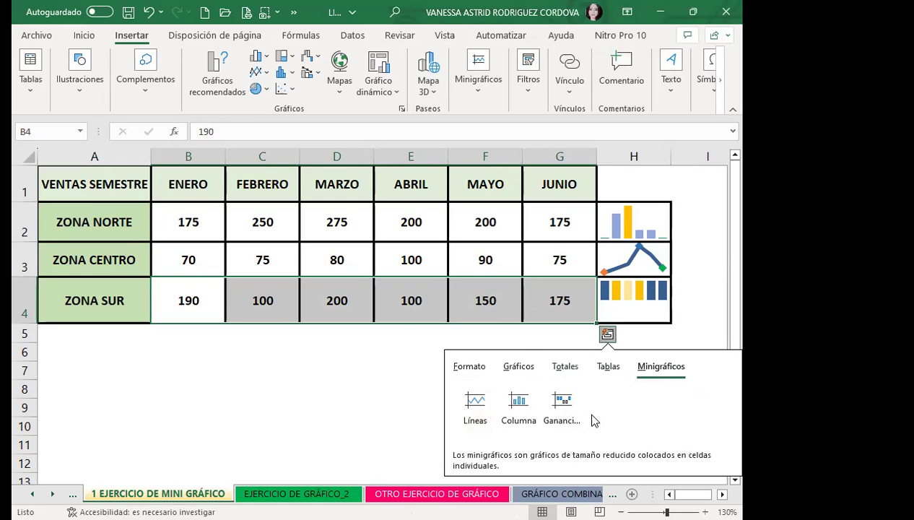
left_click(341, 373)
left_click(309, 300)
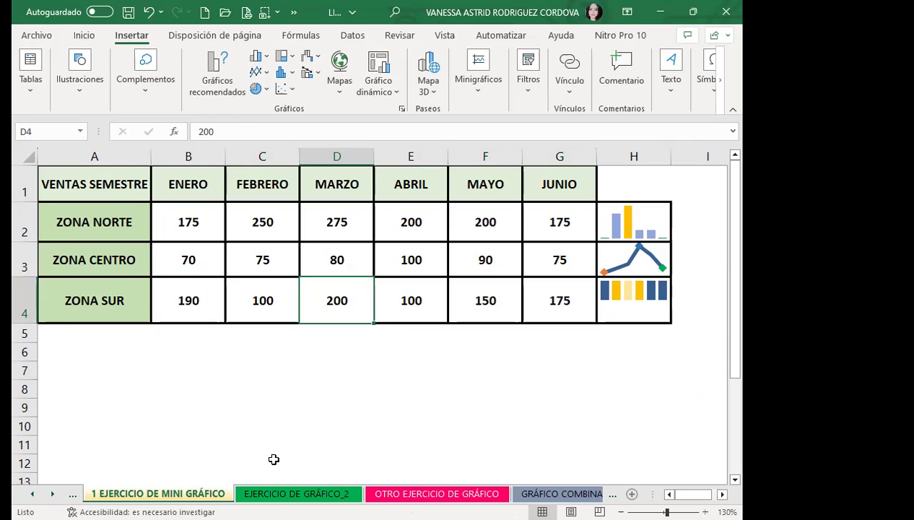
Go to the EJERCICIO DE GRÁFICO_2 sheet and select the NOTAS range A2:D5
left_click(304, 494)
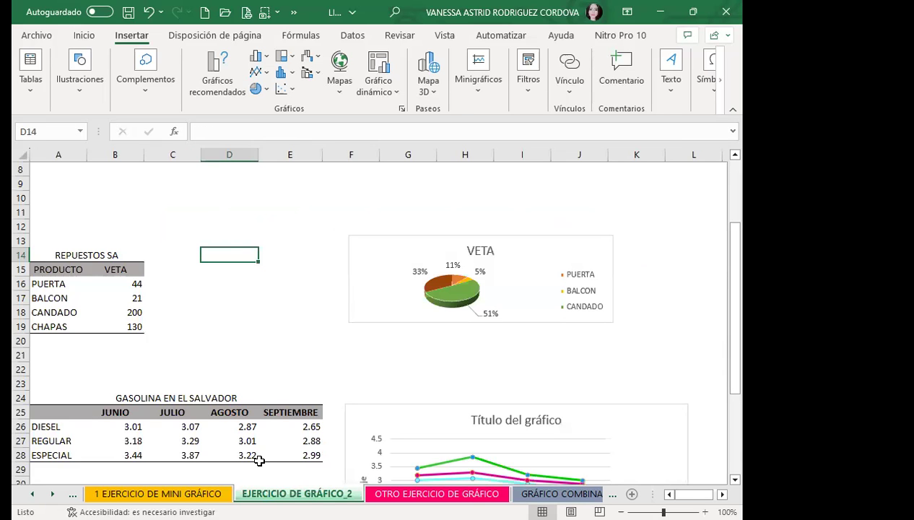
scroll(205, 312, "up", 3)
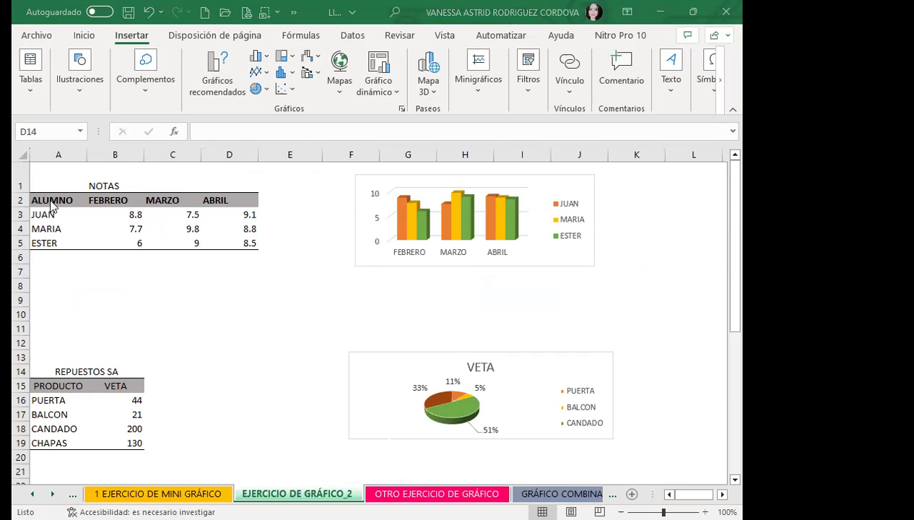
left_click(96, 180)
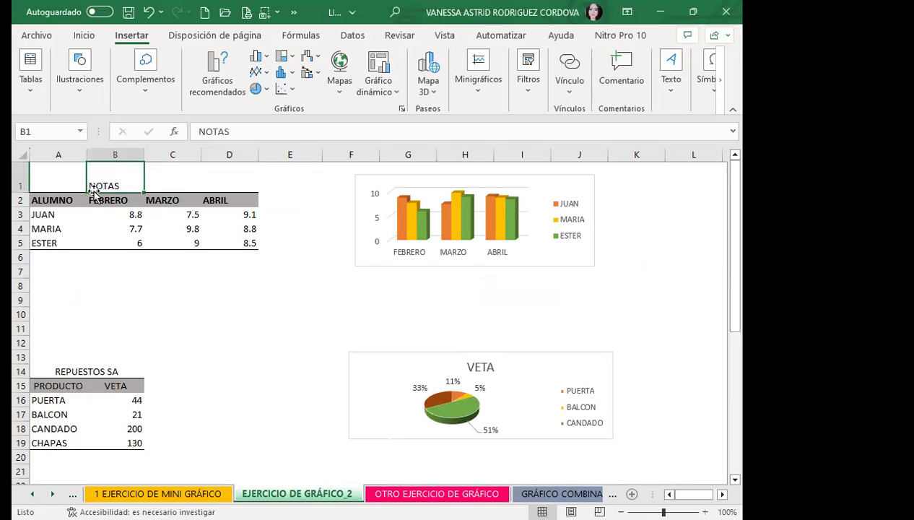
left_click(41, 200)
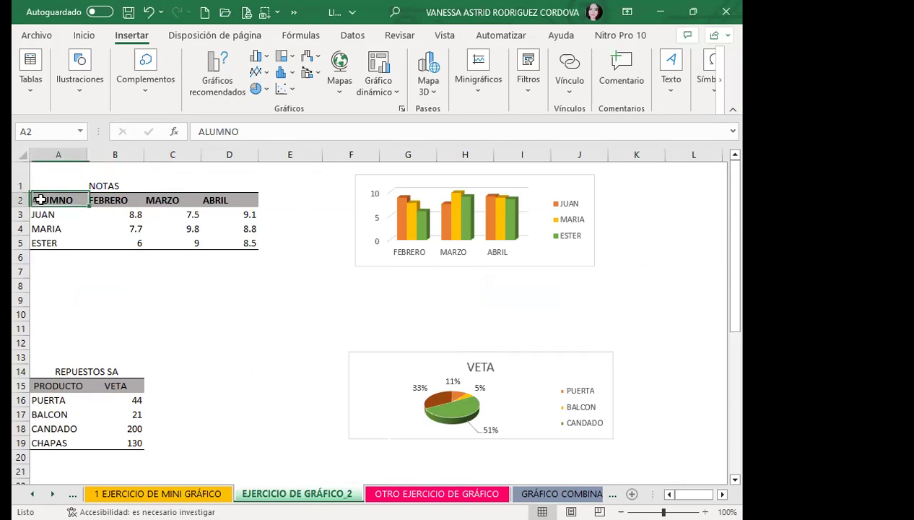
left_click_drag(41, 200, 239, 239)
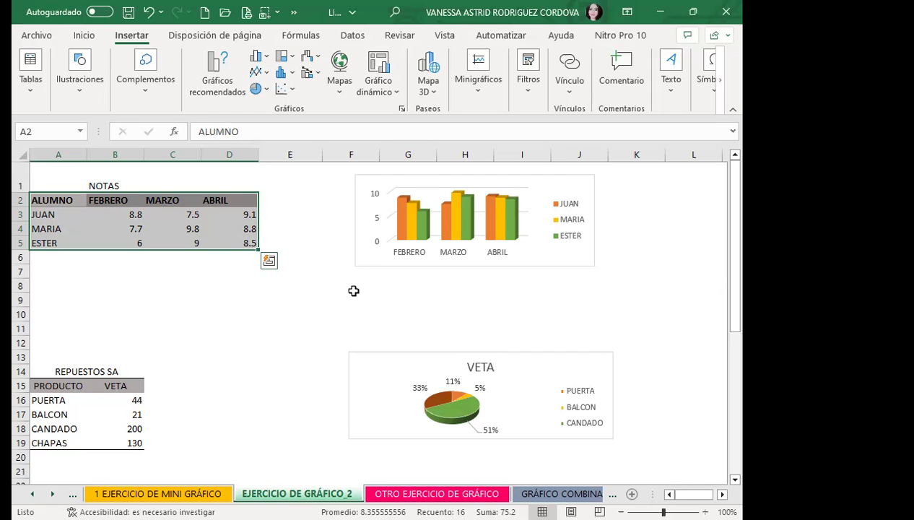
Open Gráficos recomendados and preview the line, clustered column and stacked column suggestions
left_click(212, 65)
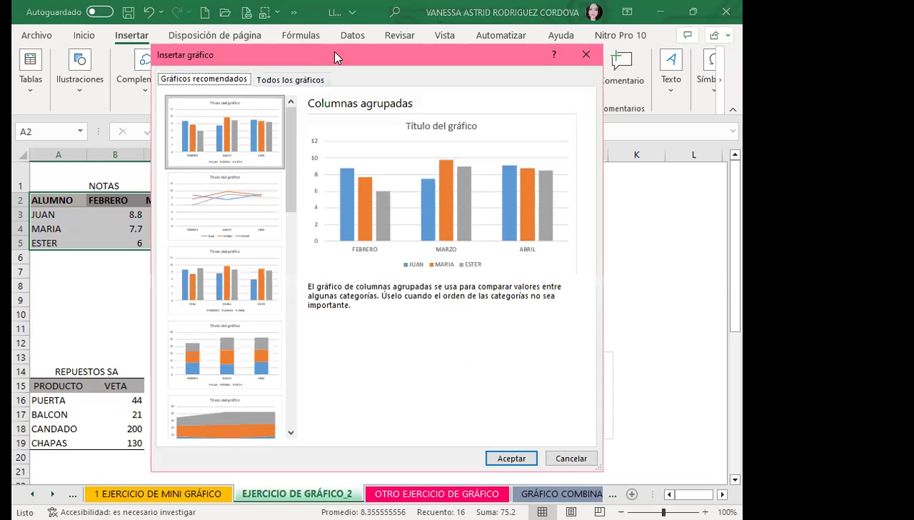
left_click_drag(396, 45, 461, 38)
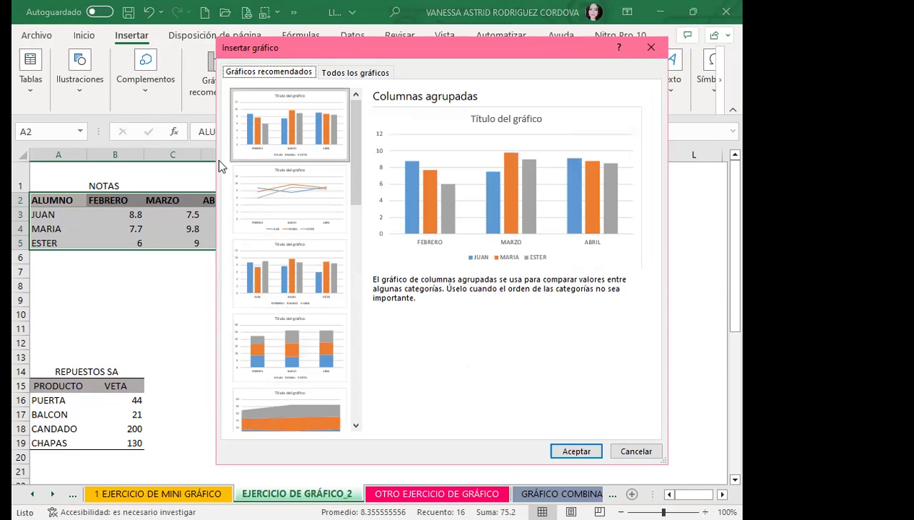
left_click(271, 190)
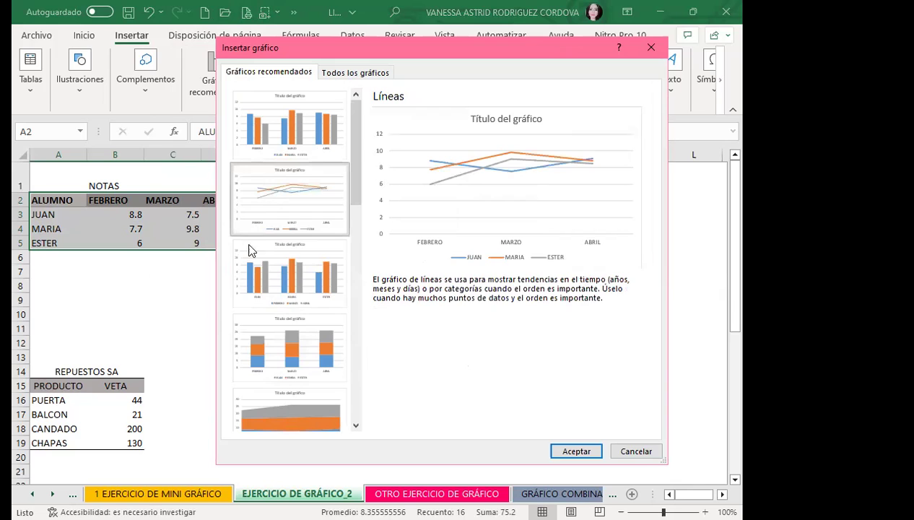
left_click(272, 276)
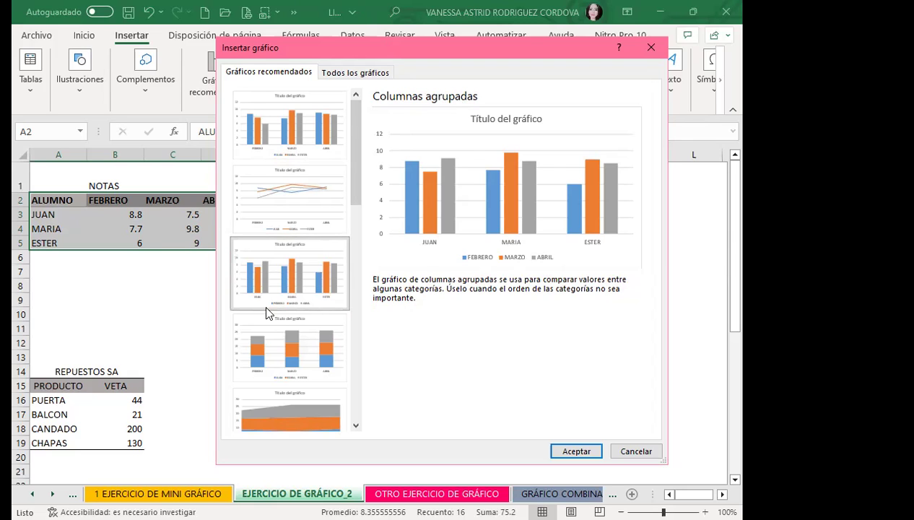
left_click(266, 345)
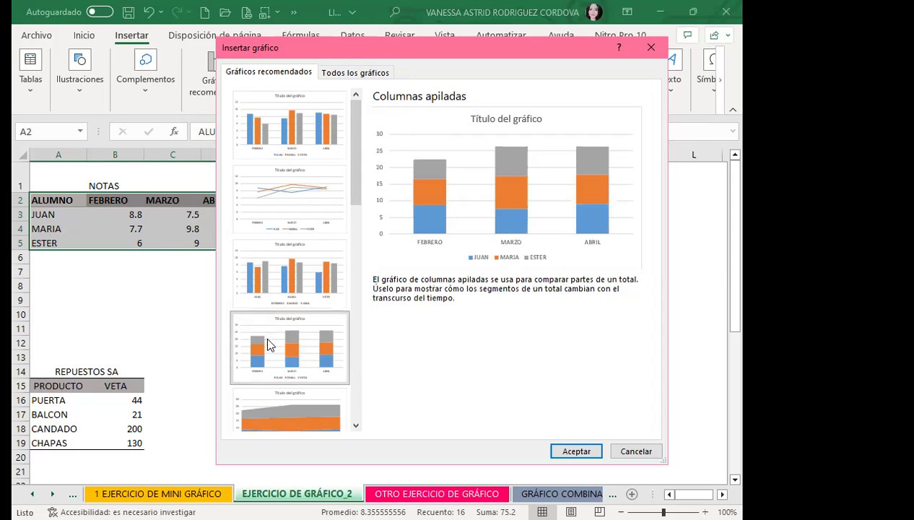
Preview the funnel, scatter and 100% stacked column recommendations
scroll(266, 337, "down", 3)
scroll(275, 325, "down", 2)
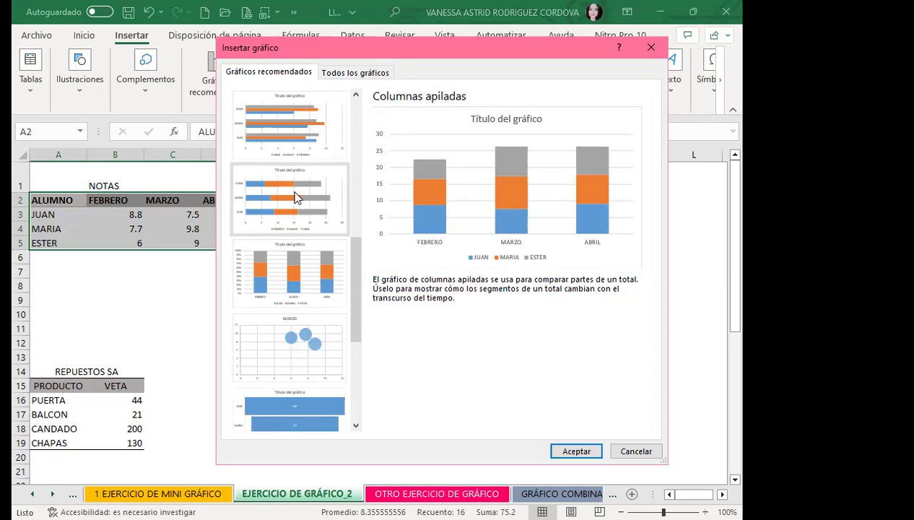
scroll(289, 231, "up", 3)
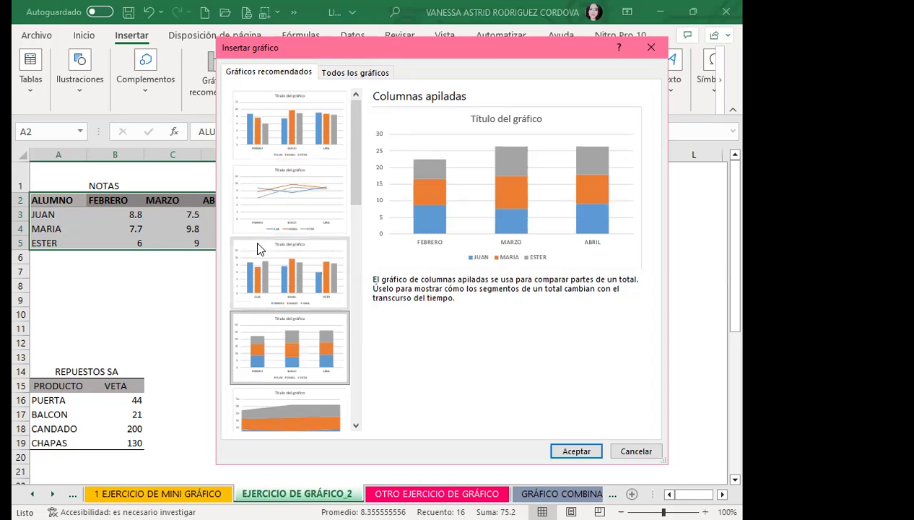
scroll(259, 249, "down", 5)
left_click(288, 191)
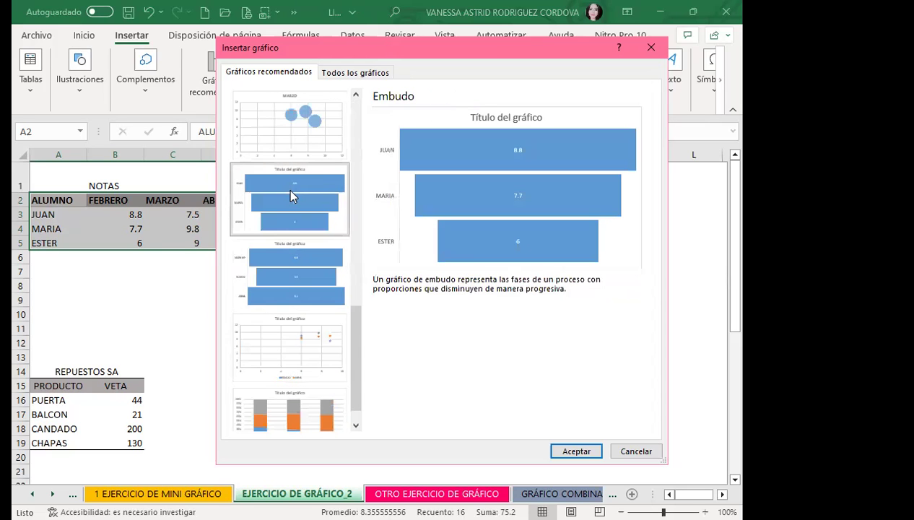
left_click(303, 255)
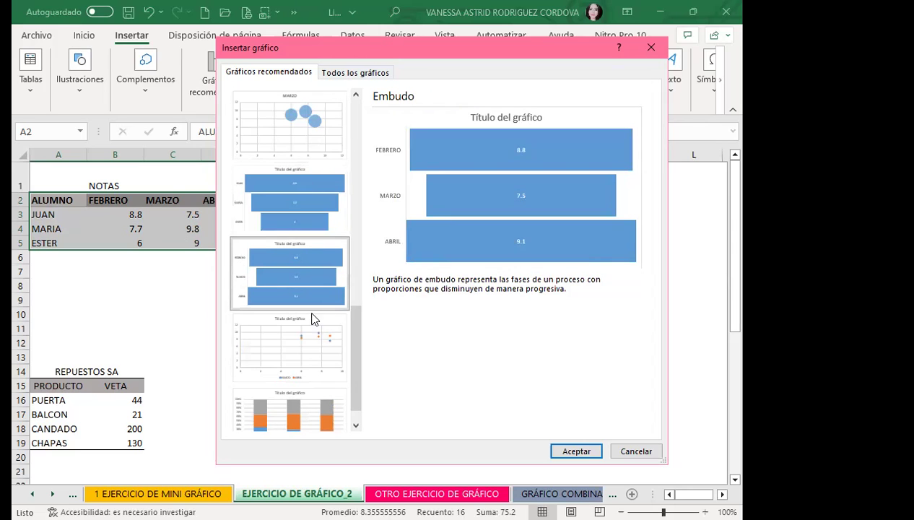
left_click(312, 340)
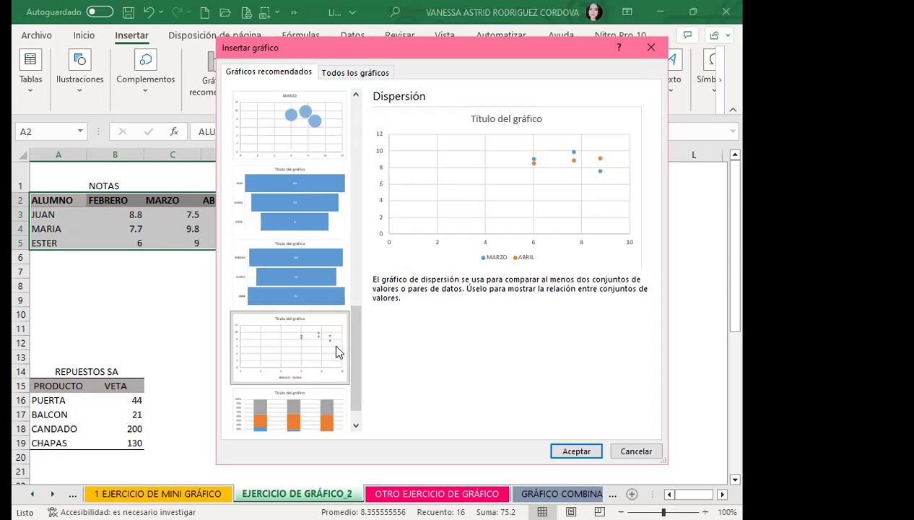
scroll(332, 346, "down", 1)
left_click(279, 376)
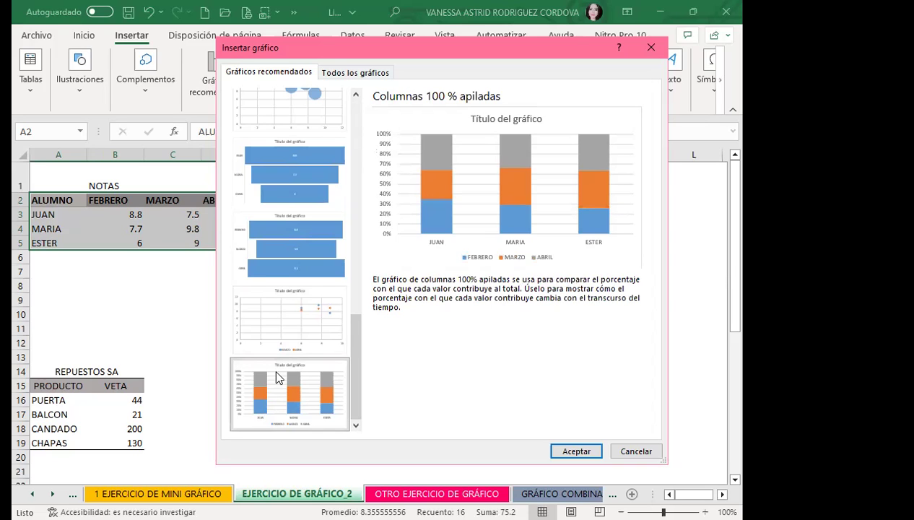
scroll(274, 361, "up", 5)
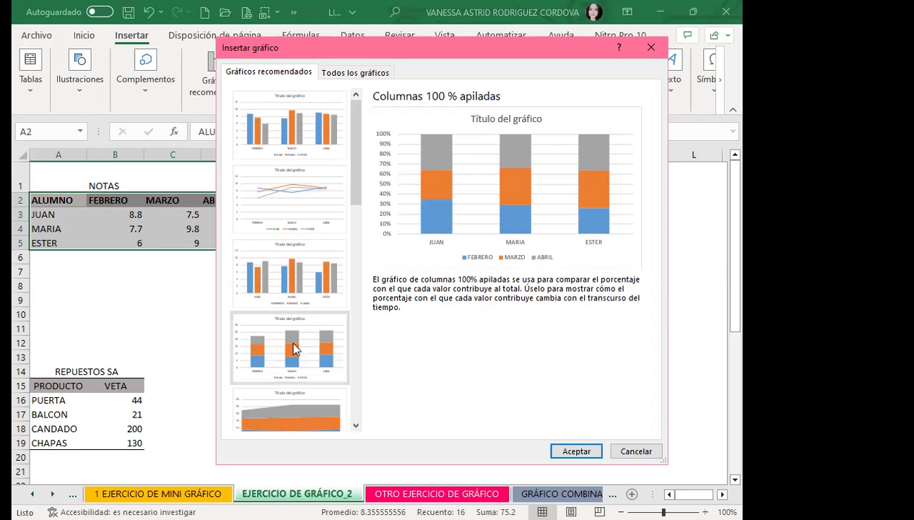
Preview the clustered column suggestion for the NOTAS grades, then list all chart types
left_click(267, 134)
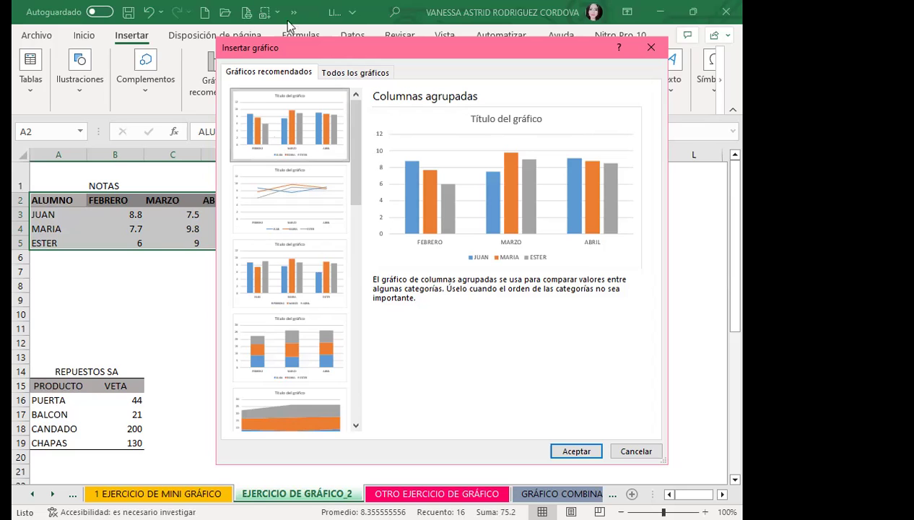
left_click(354, 73)
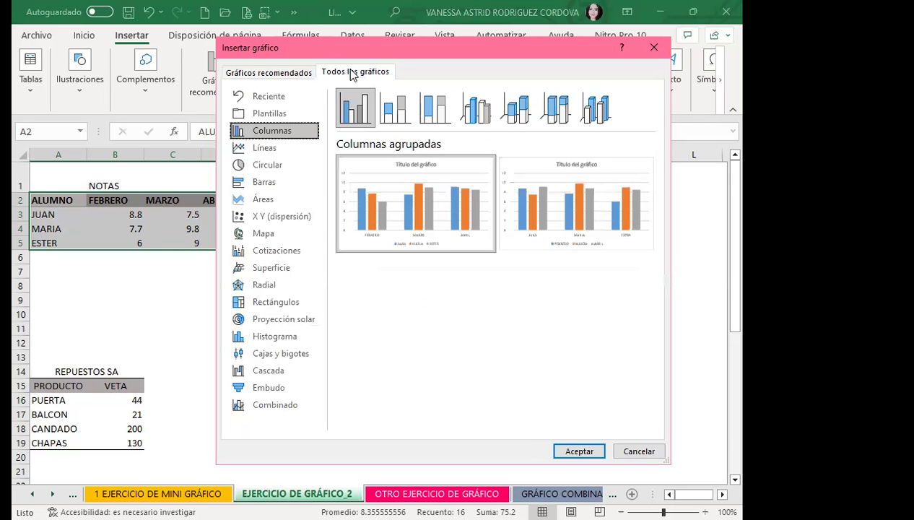
Browse the recommended chart suggestions for the NOTAS grades
left_click(283, 72)
scroll(296, 238, "down", 3)
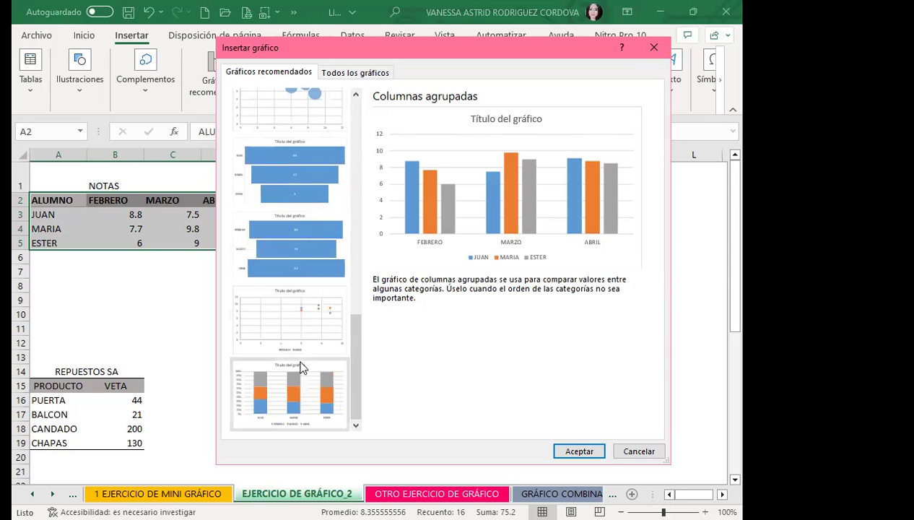
scroll(306, 303, "up", 5)
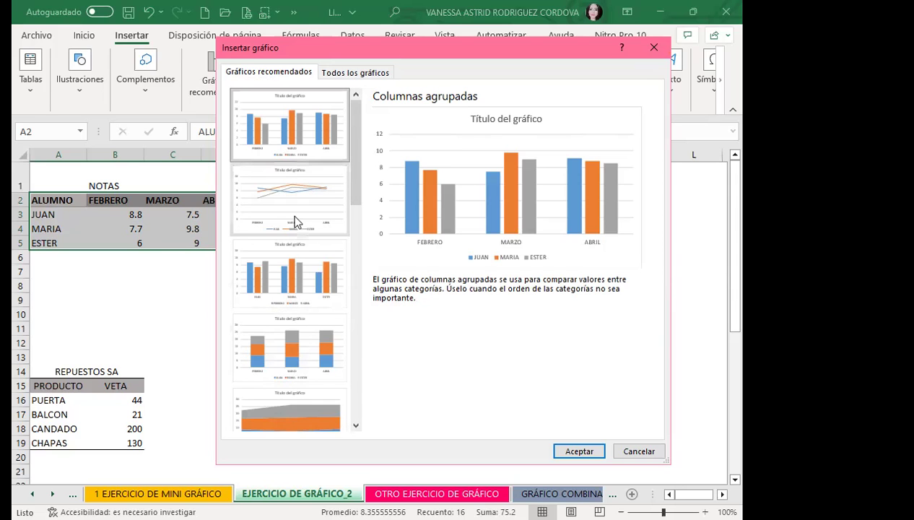
scroll(293, 289, "down", 3)
scroll(291, 317, "up", 3)
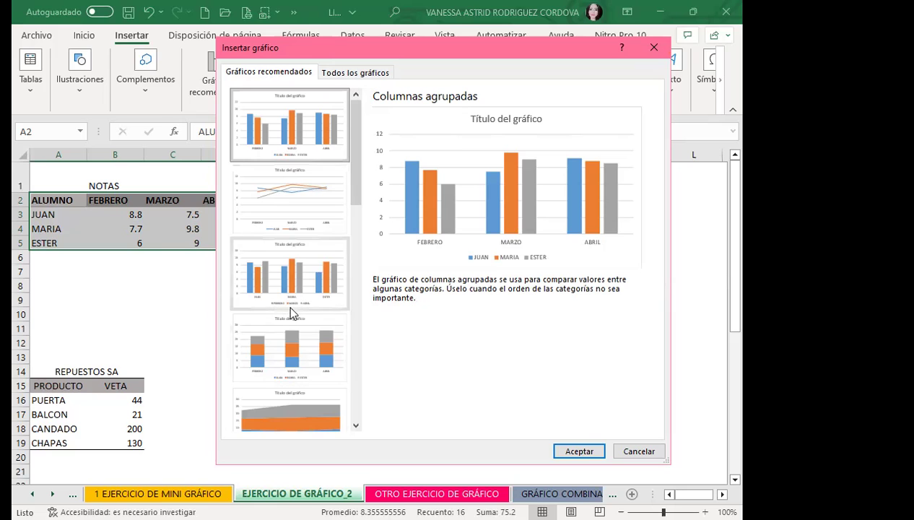
Preview the grades as line, pie, bar, area, scatter, map, stock and surface charts
left_click(351, 75)
left_click(279, 146)
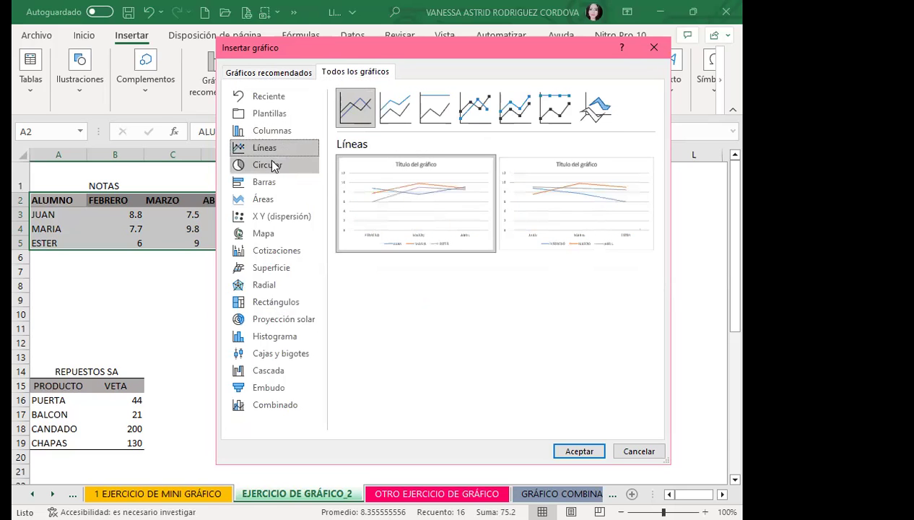
left_click(271, 164)
left_click(264, 182)
left_click(270, 202)
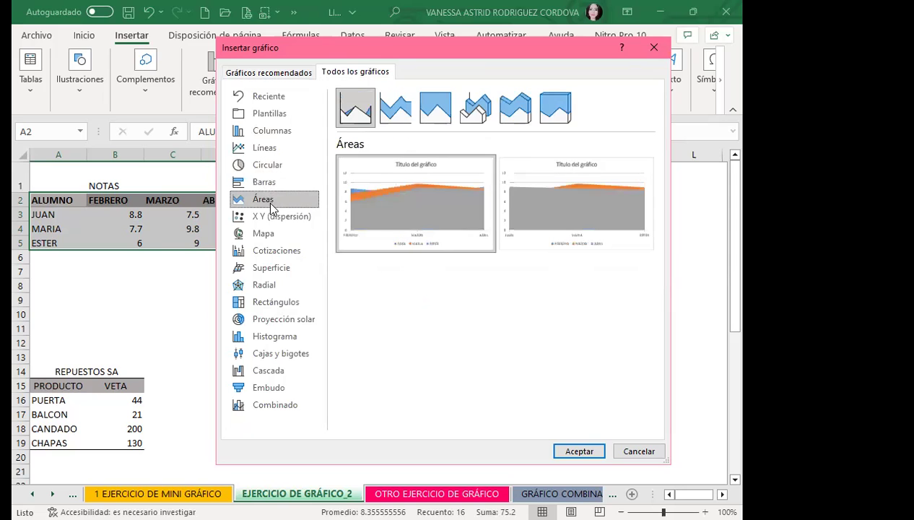
left_click(271, 216)
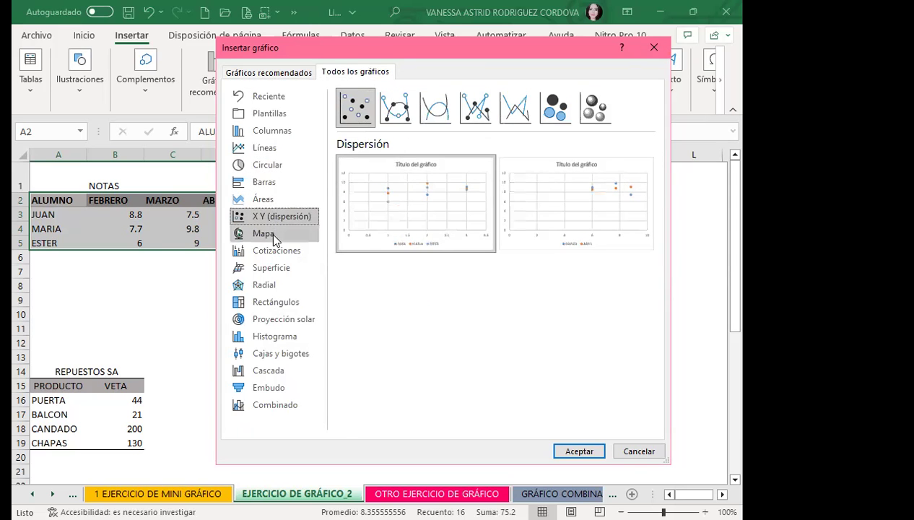
left_click(274, 237)
left_click(271, 249)
left_click(273, 269)
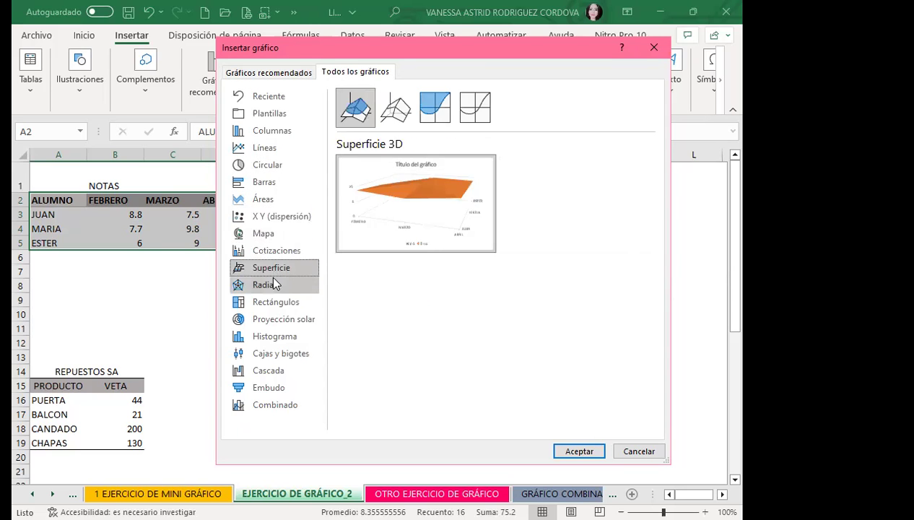
Preview the radar, treemap, sunburst, histogram, box-and-whisker, waterfall, funnel and combo chart types
left_click(269, 285)
left_click(272, 301)
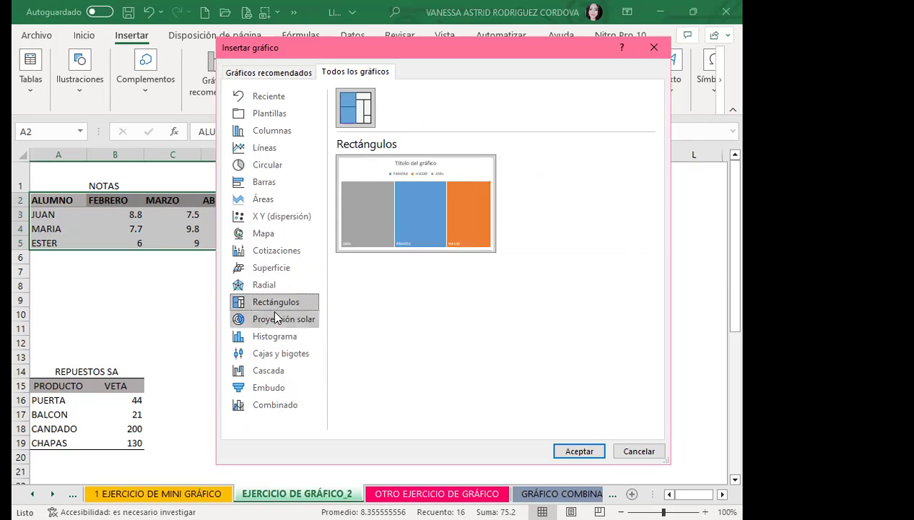
left_click(273, 319)
left_click(278, 337)
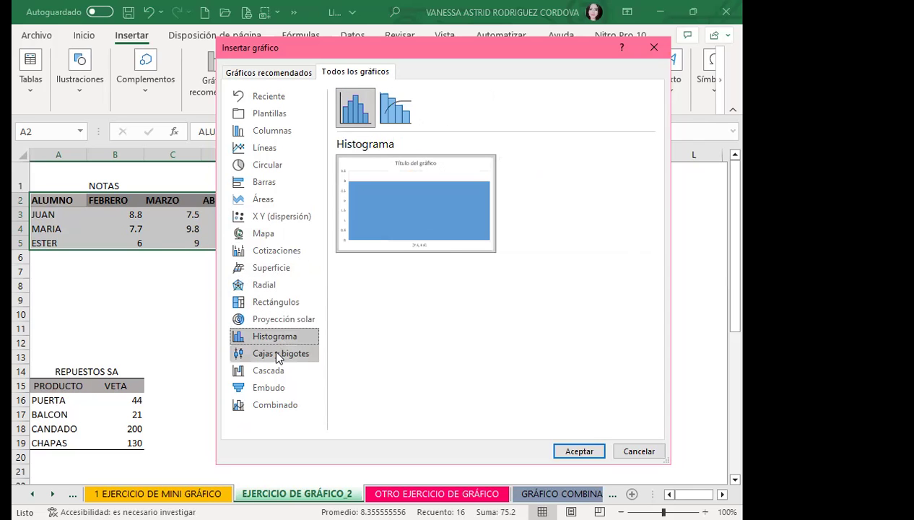
left_click(276, 353)
left_click(270, 371)
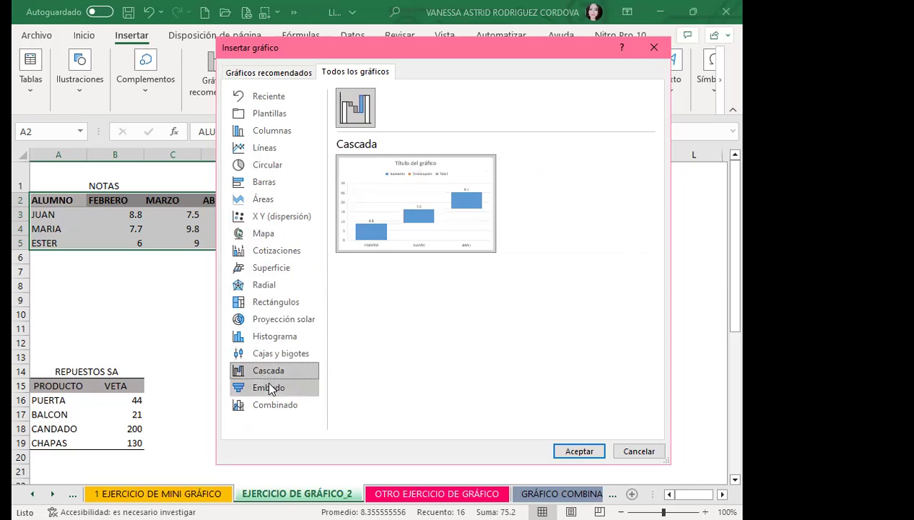
left_click(269, 388)
left_click(275, 405)
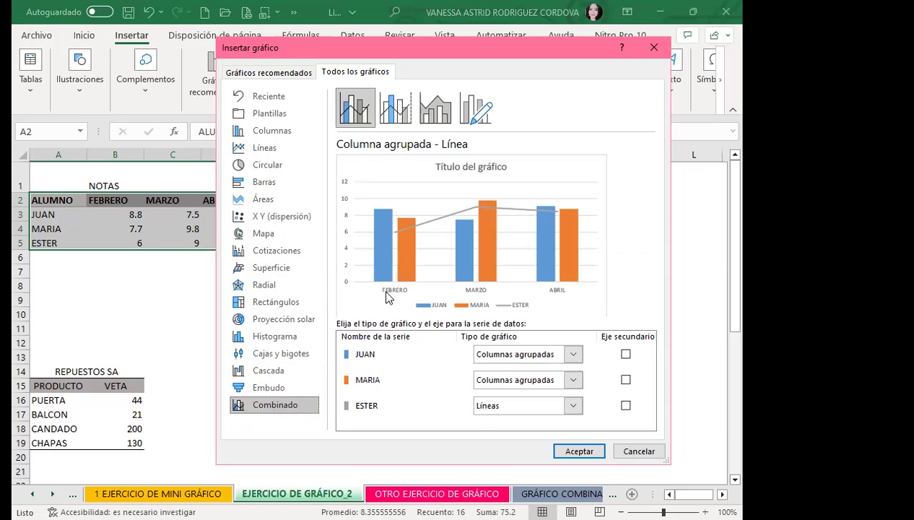
Preview the combo variants: secondary-axis line, stacked area with columns, and custom combination
left_click(397, 105)
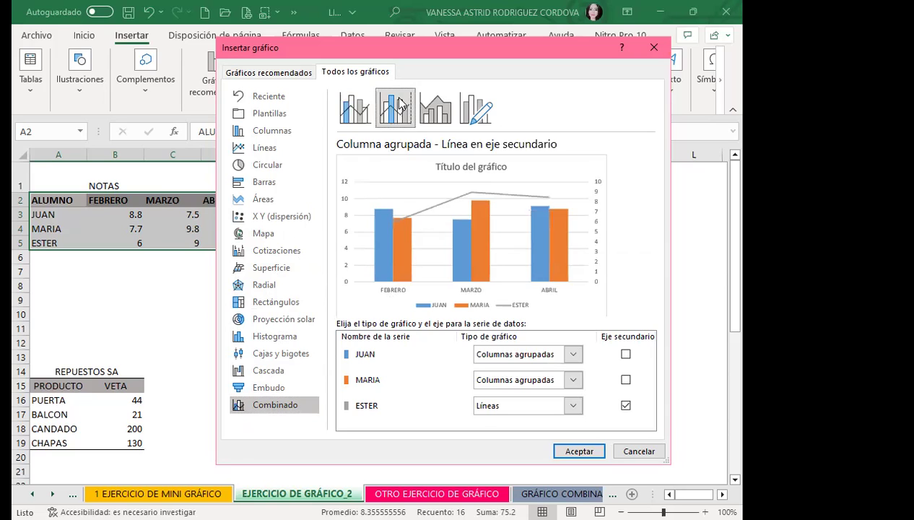
left_click(436, 108)
left_click(481, 114)
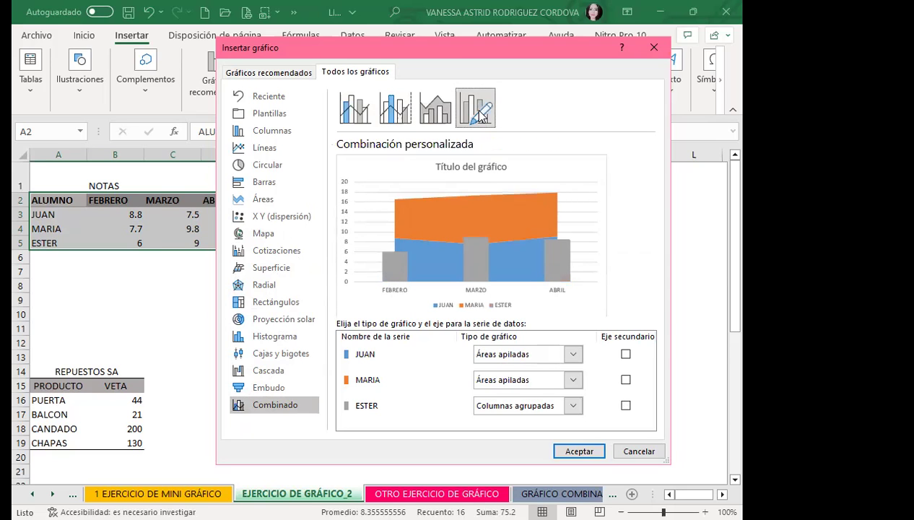
Close the Insertar gráfico dialog without inserting, returning to the EJERCICIO DE GRÁFICO_2 sheet
left_click(654, 48)
scroll(214, 343, "down", 2)
left_click_drag(229, 328, 217, 316)
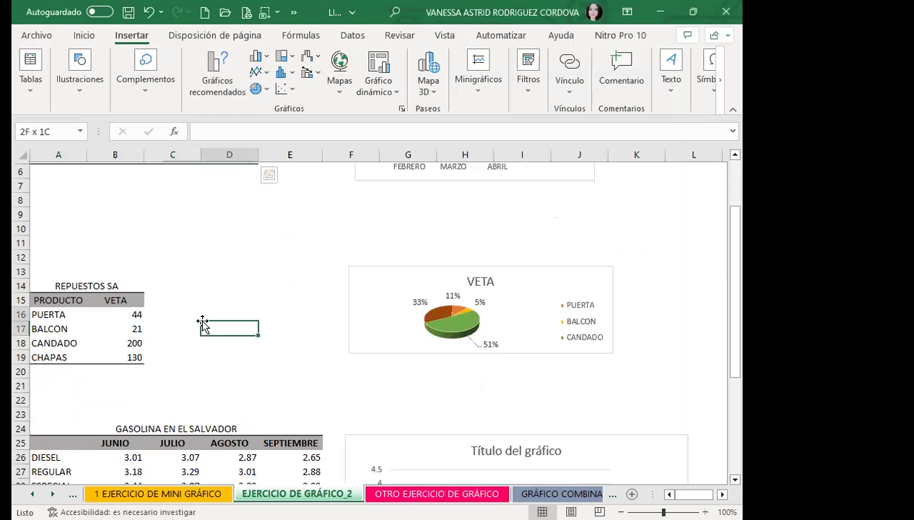
left_click(91, 315)
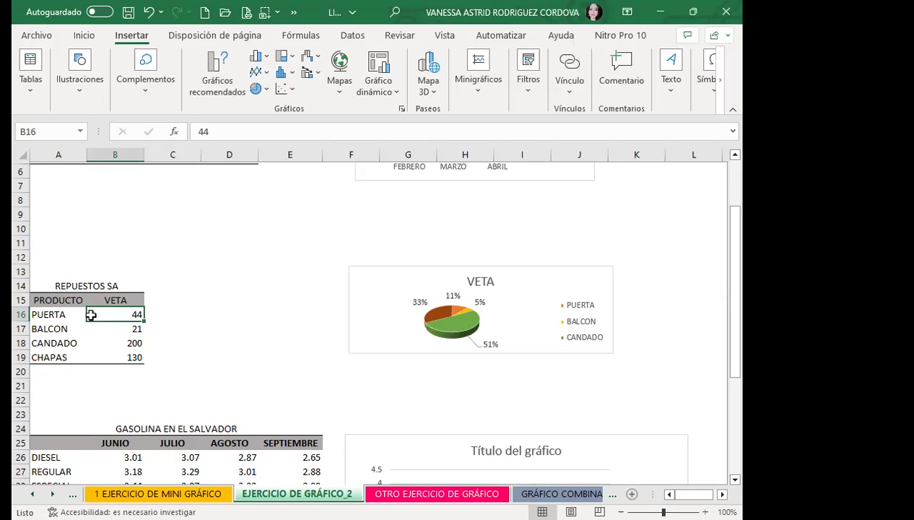
Resize and reposition the VETA pie chart, enlarging then shrinking it
left_click(509, 304)
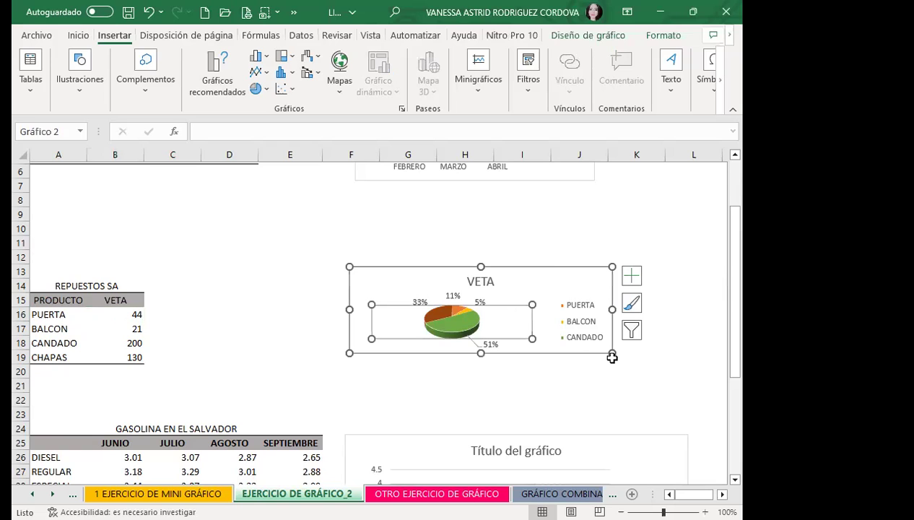
left_click_drag(612, 353, 645, 373)
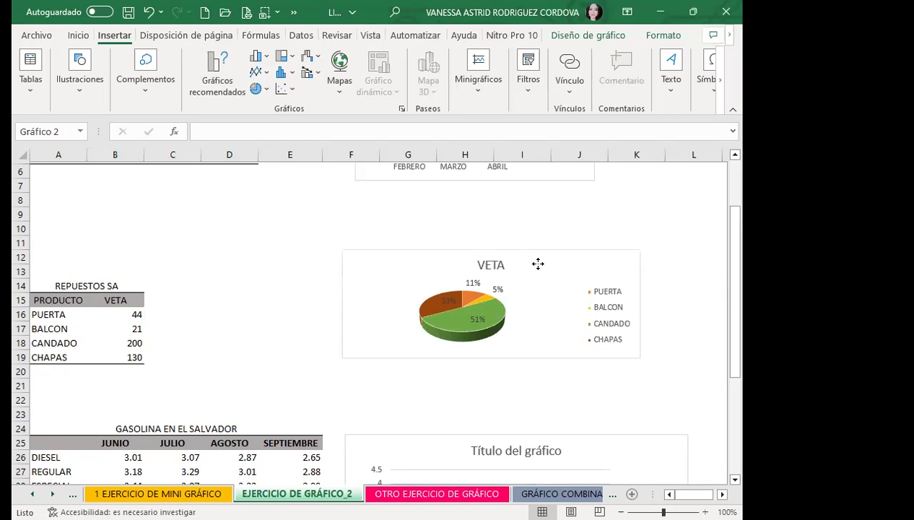
left_click_drag(538, 264, 532, 263)
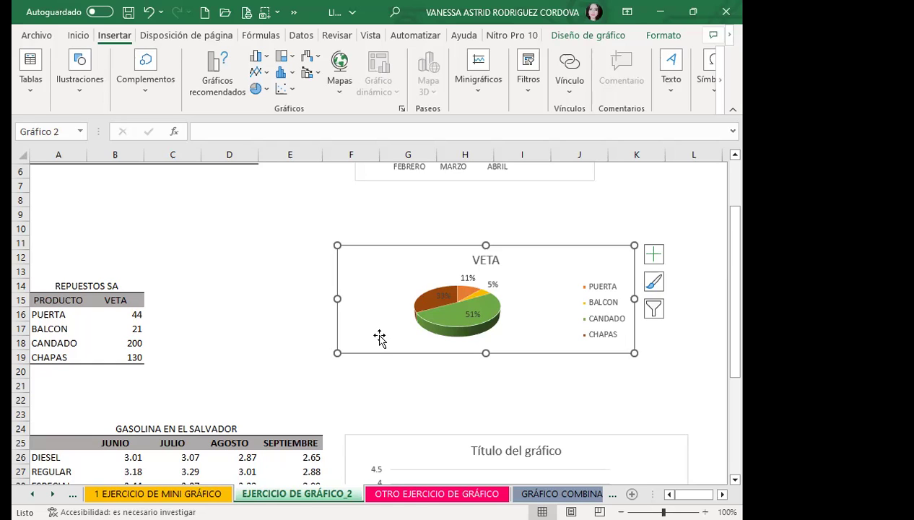
mouse_move(567, 321)
left_mouse_down()
mouse_move(539, 366)
mouse_move(542, 328)
left_mouse_up()
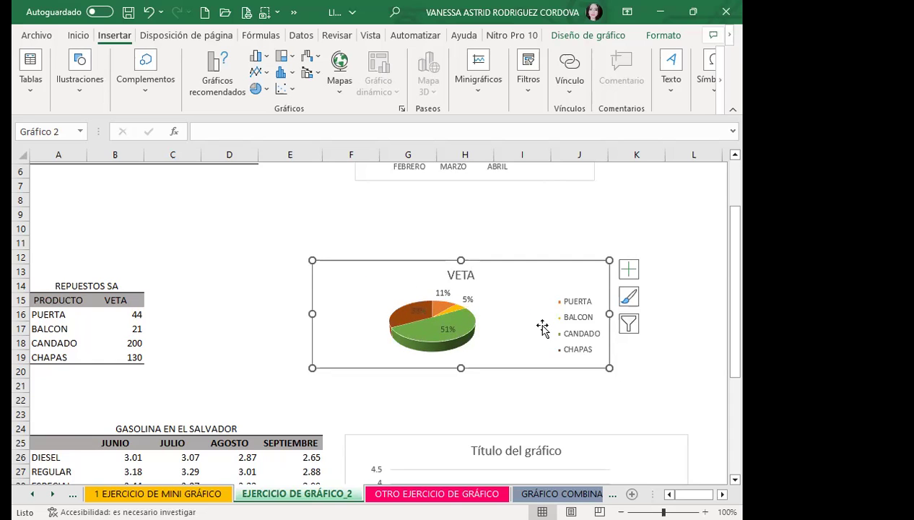
left_click_drag(609, 368, 570, 345)
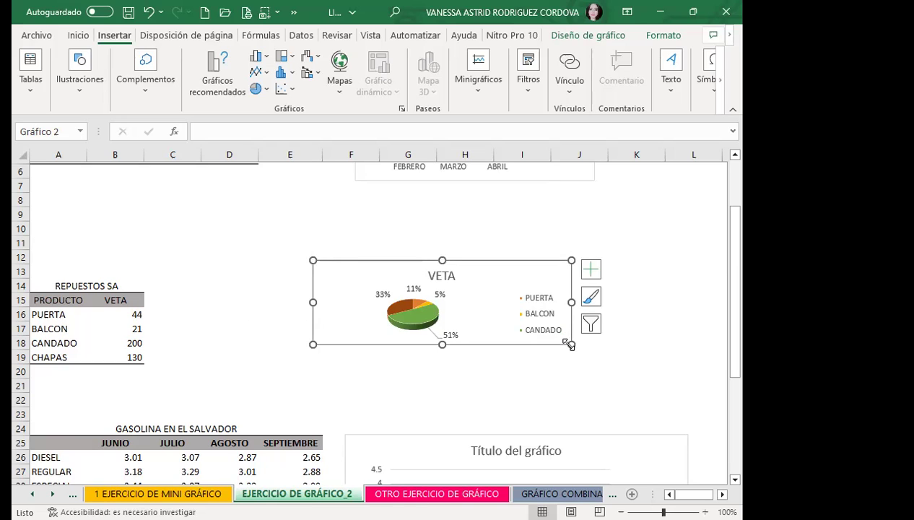
Enlarge the VETA chart again and shift the pie's plot area left within it
left_click(400, 325)
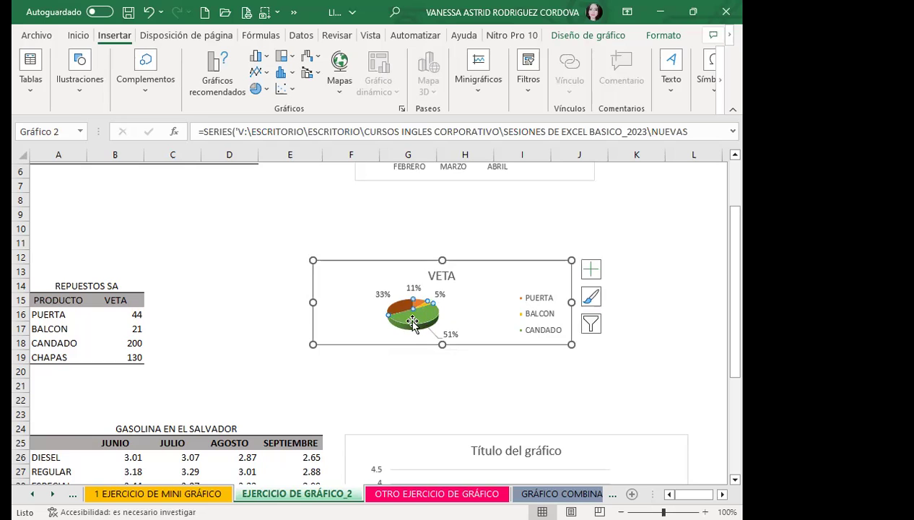
left_click(413, 336)
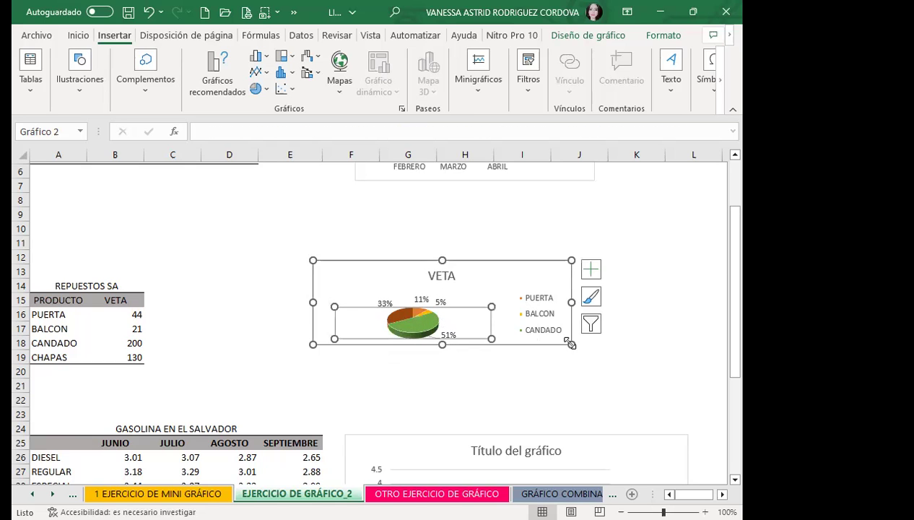
left_click_drag(570, 344, 607, 370)
left_click(407, 354)
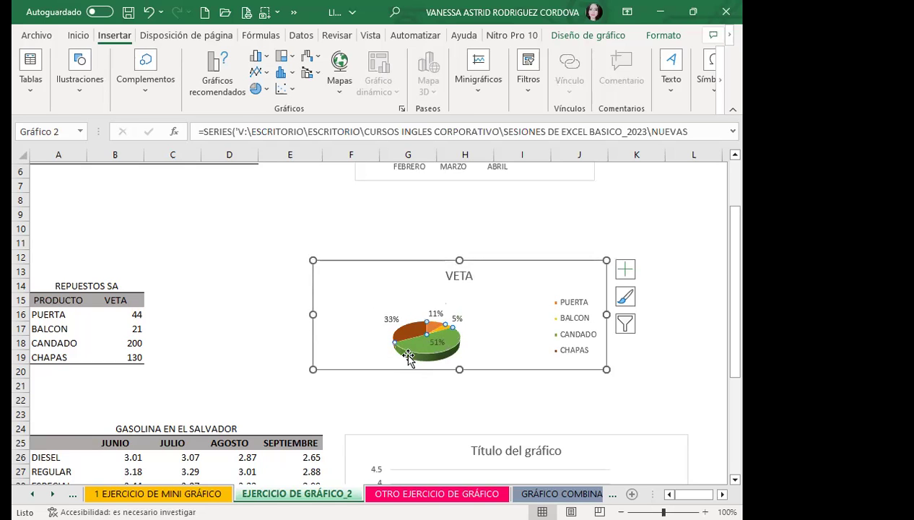
left_click_drag(408, 354, 372, 352)
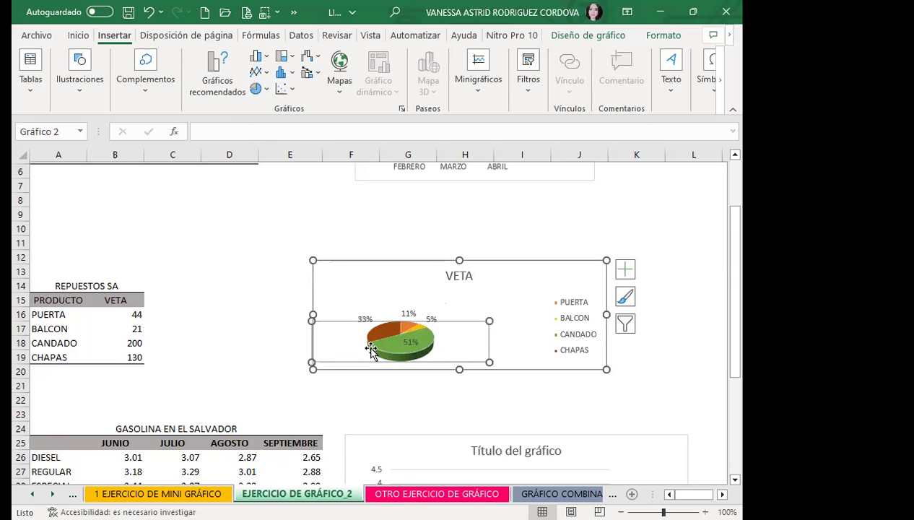
left_click(495, 285)
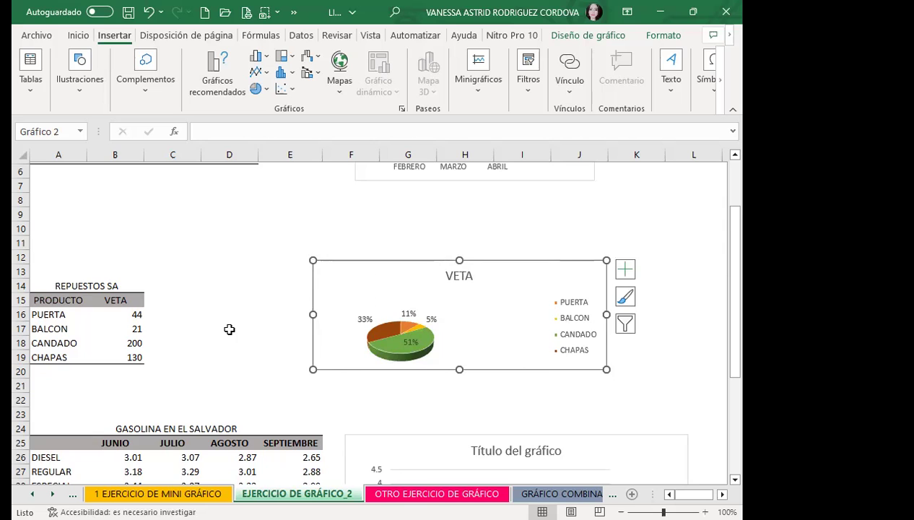
Scroll down to the GASOLINA EN EL SALVADOR line chart and select it
scroll(229, 329, "down", 4)
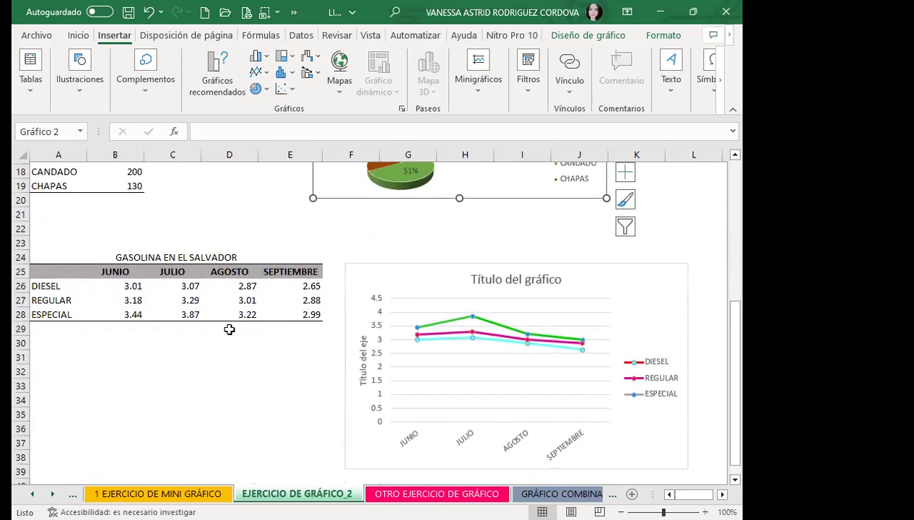
scroll(229, 329, "down", 1)
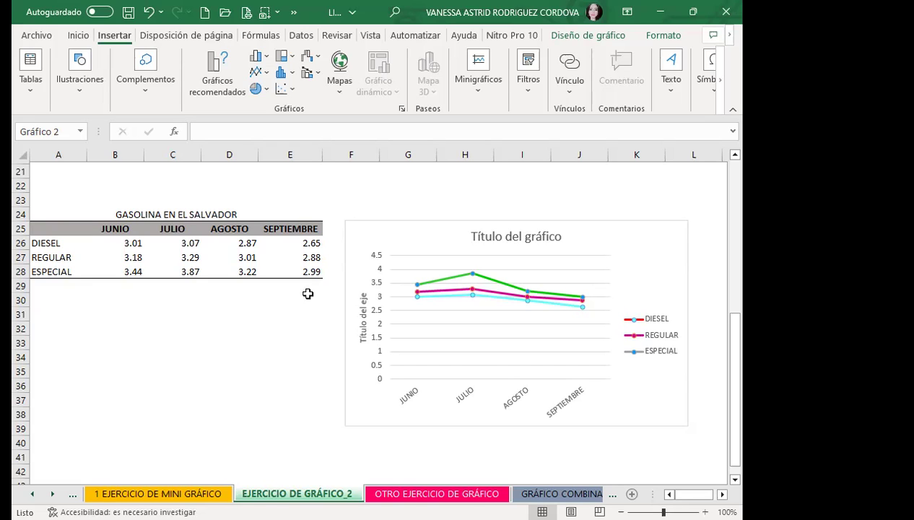
left_click(442, 278)
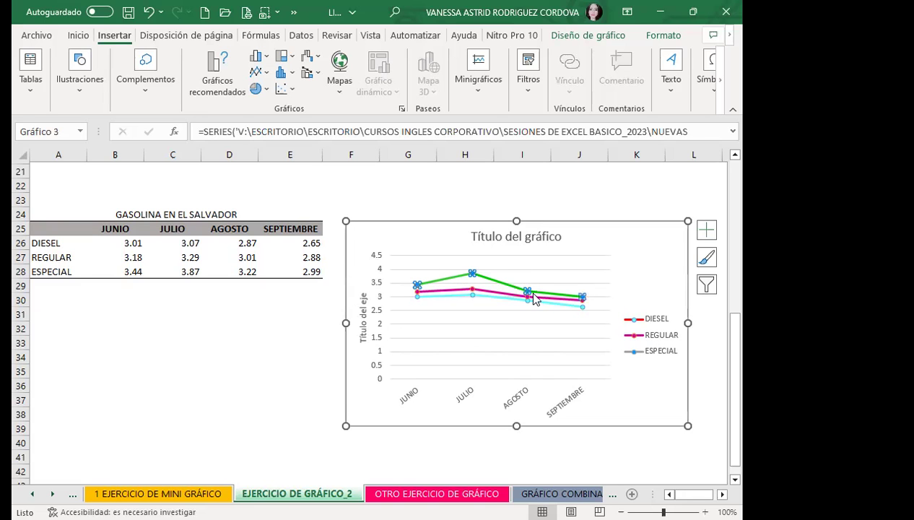
Open Format Data Series at Fill & Line with the magenta REGULAR series selected
double_click(420, 285)
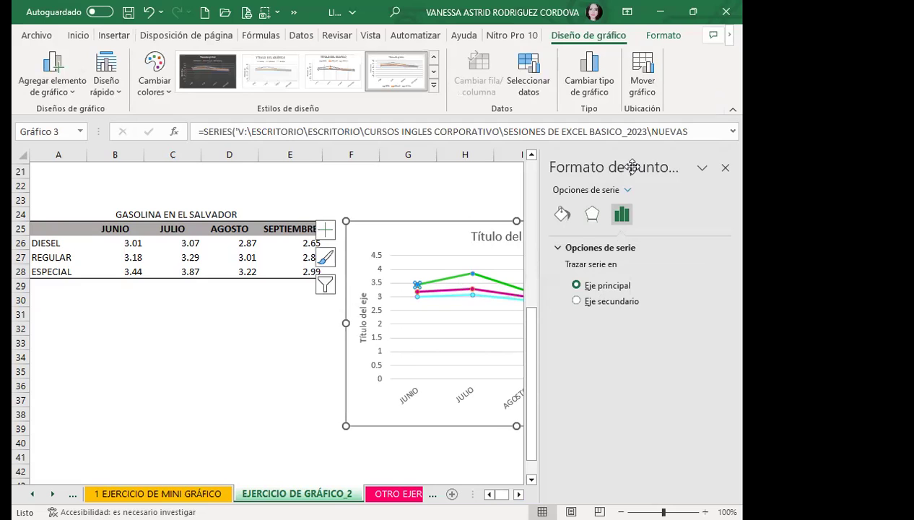
left_click(589, 214)
left_click(562, 214)
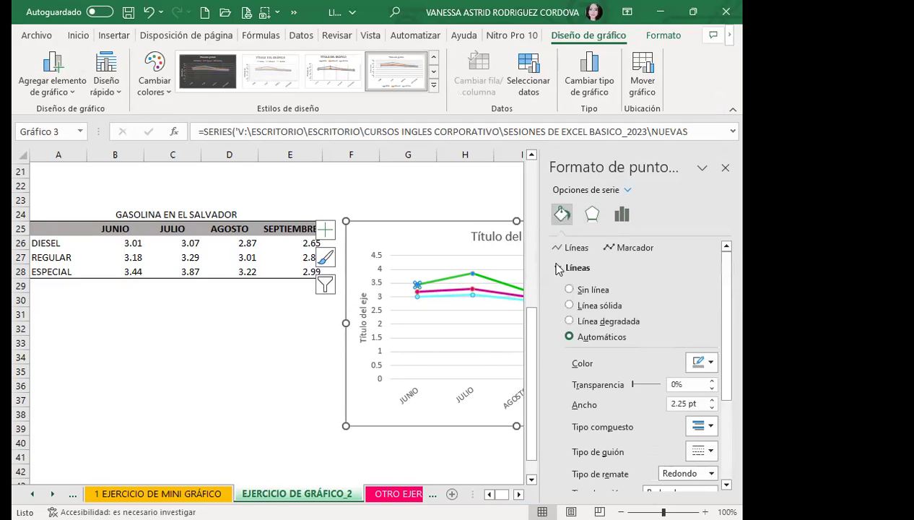
left_click(471, 292)
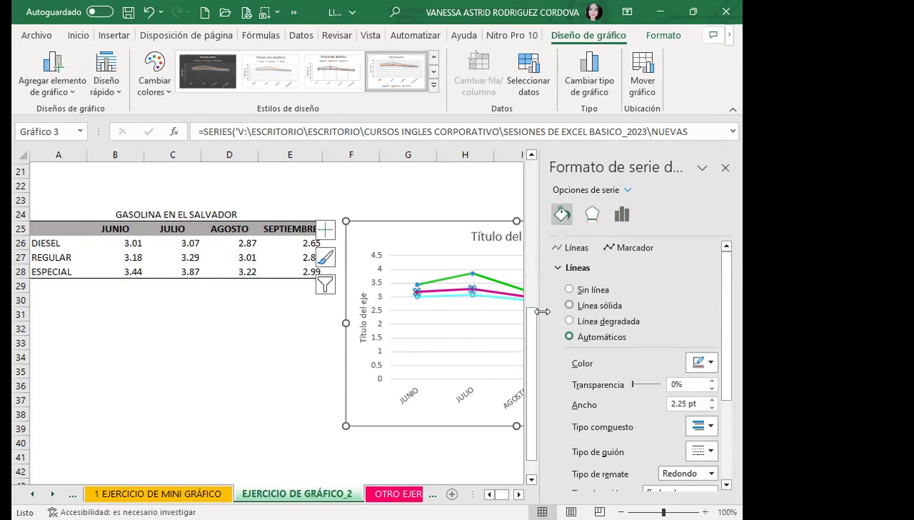
left_click_drag(729, 321, 731, 401)
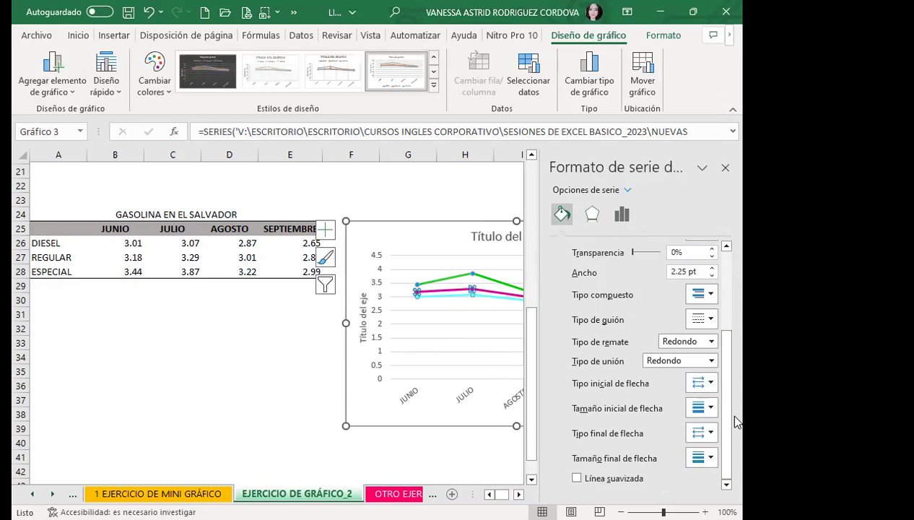
Give the REGULAR line a largest-size begin arrowhead, then close the formatting pane
left_click(712, 383)
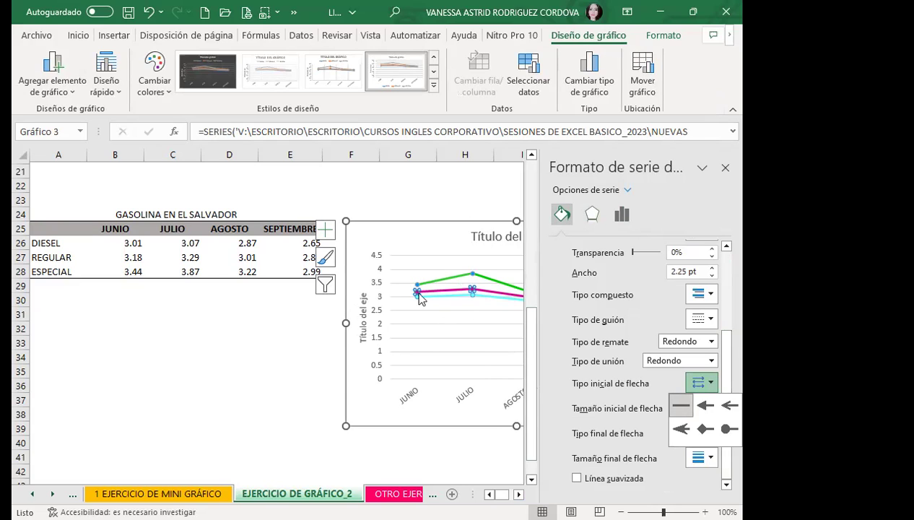
left_click(706, 408)
left_click(704, 408)
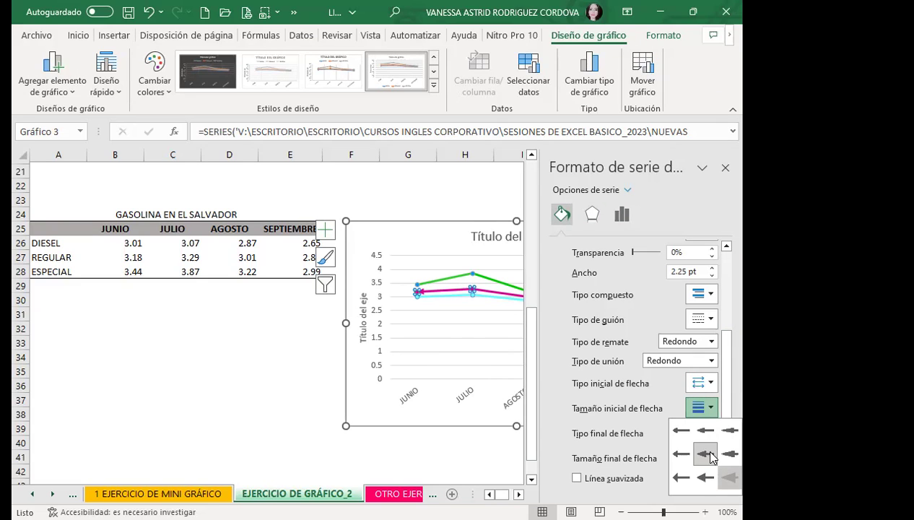
left_click(728, 477)
left_click(701, 457)
left_click(290, 368)
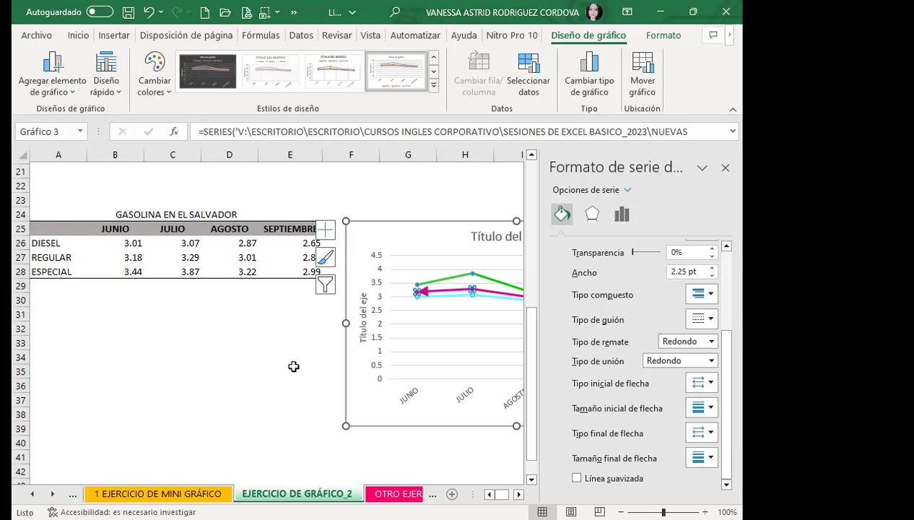
left_click(725, 167)
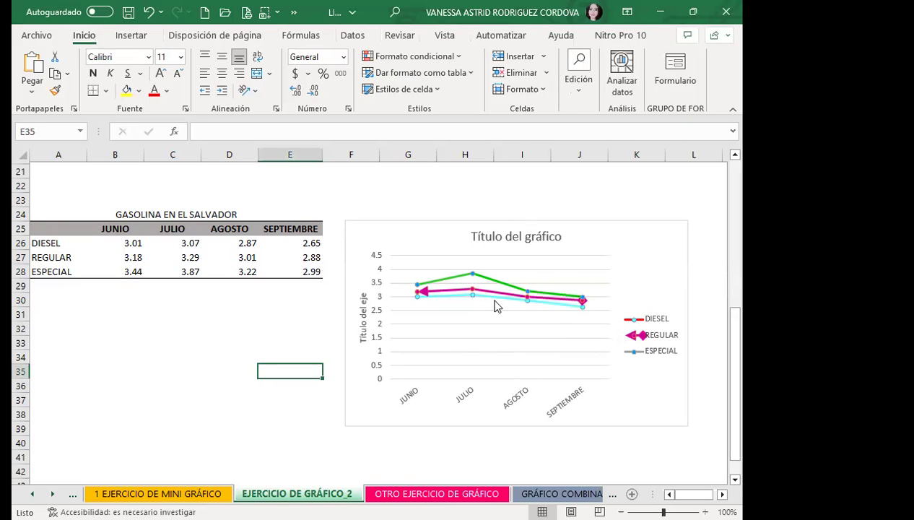
Widen the gasoline line chart by extending its right edge
left_click(659, 343)
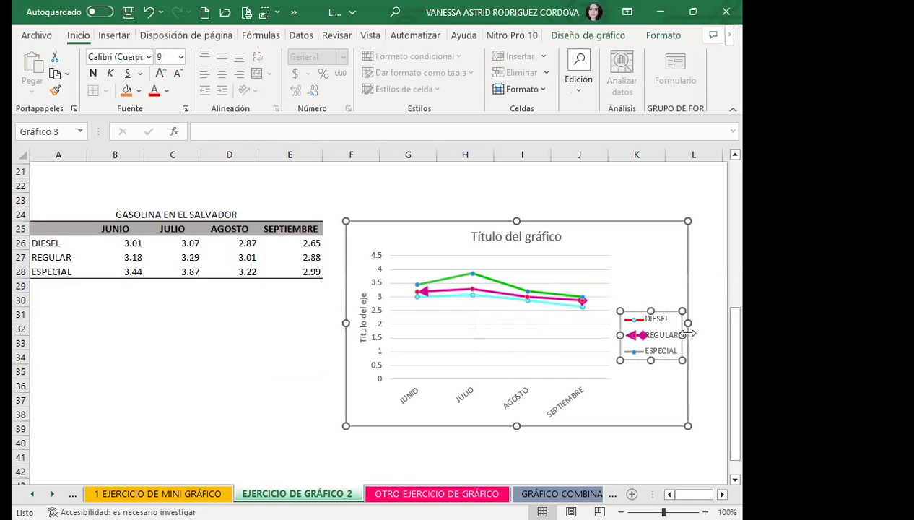
left_click_drag(688, 425, 714, 421)
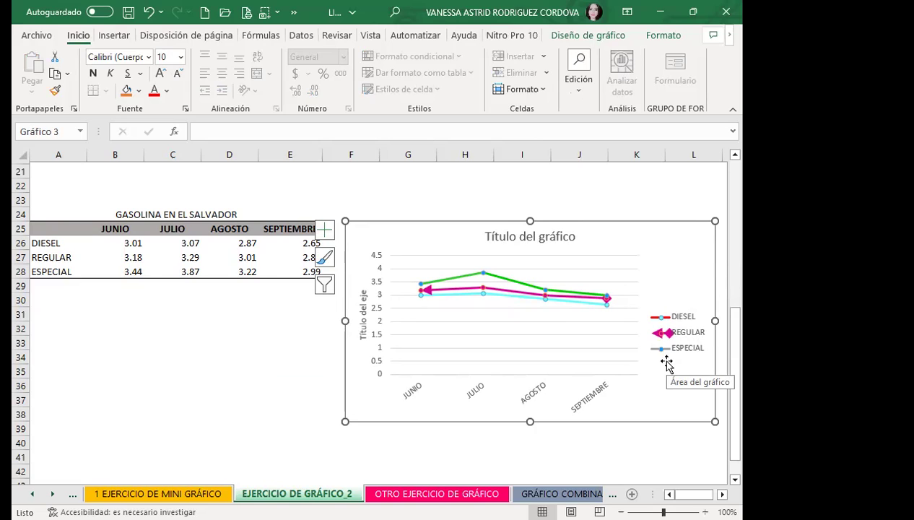
mouse_move(482, 288)
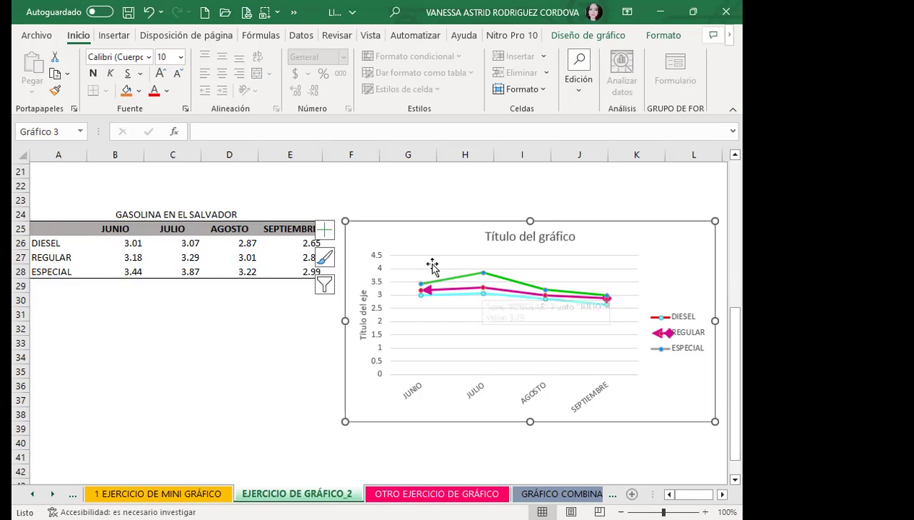
left_click(482, 272)
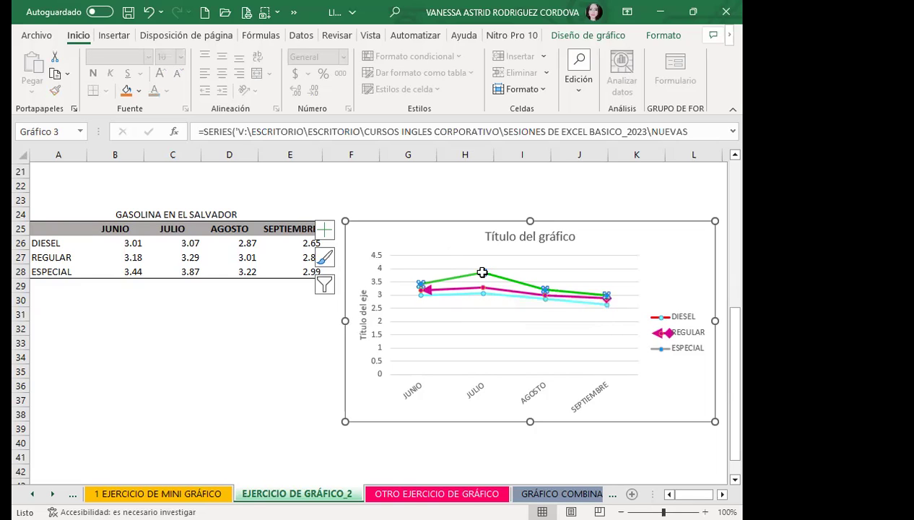
left_click(483, 294)
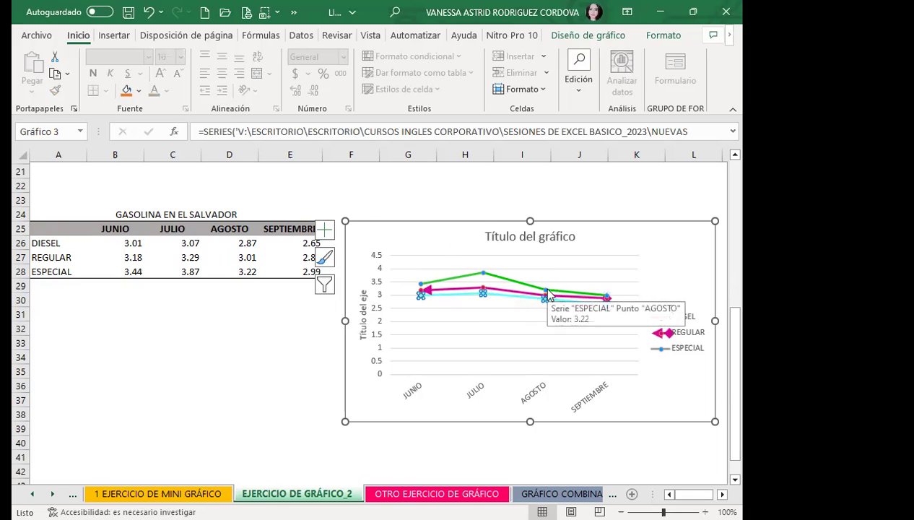
left_click(480, 330)
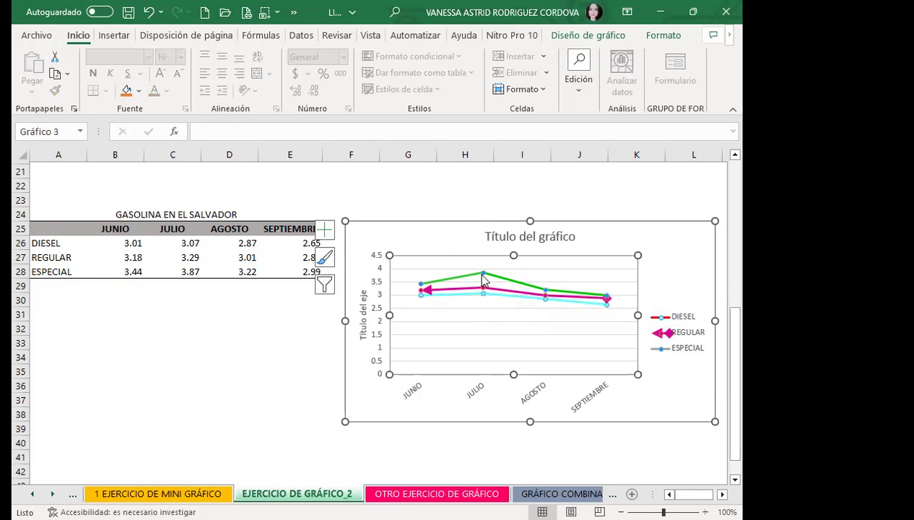
Go to the OTRO EJERCICIO DE GRÁFICO sheet and bring the full PRODUCCIÓN SANTA ANA chart into view
mouse_move(482, 275)
left_click(375, 493)
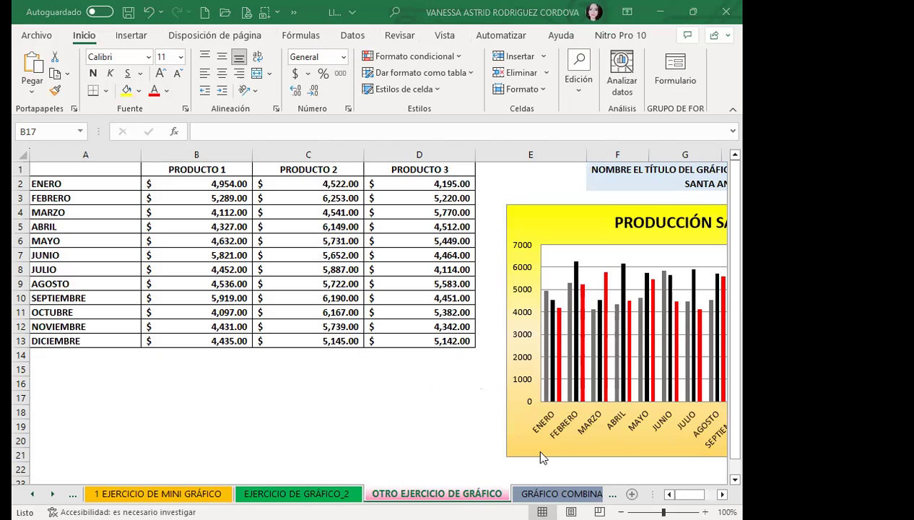
scroll(544, 302, "right", 3)
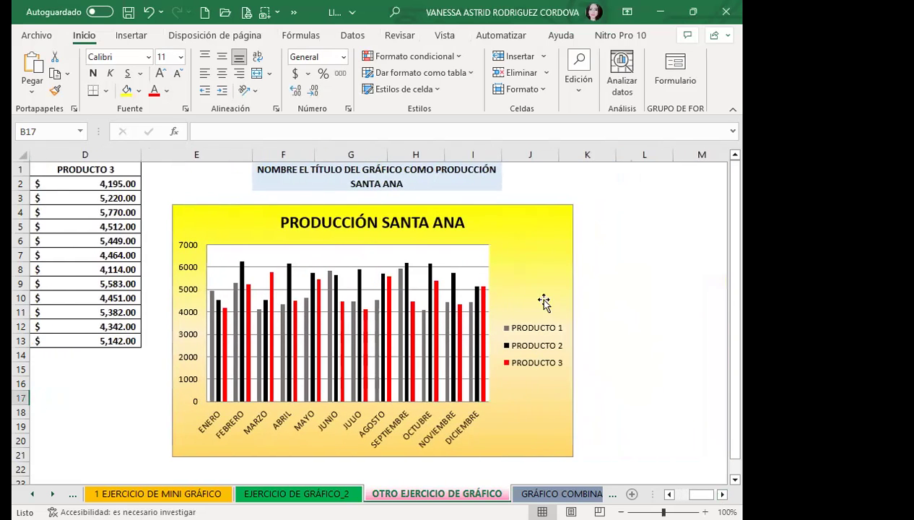
scroll(543, 302, "down", 1)
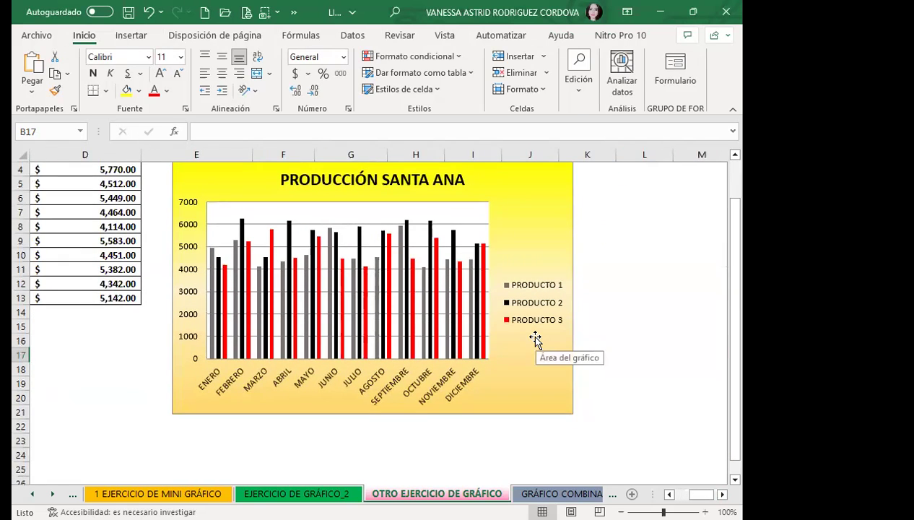
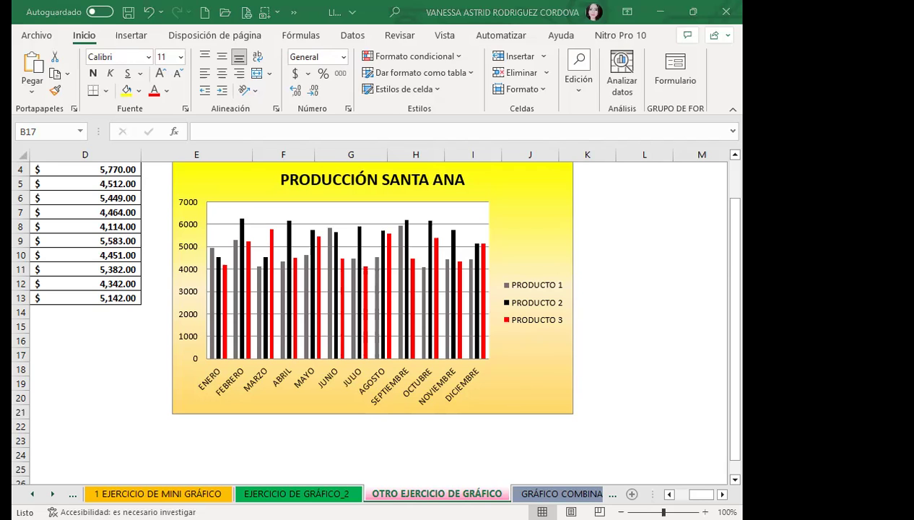
Select the Producción Santa Ana chart, browse the Diseño rápido layouts without choosing one, then open chart-area formatting
left_click(533, 236)
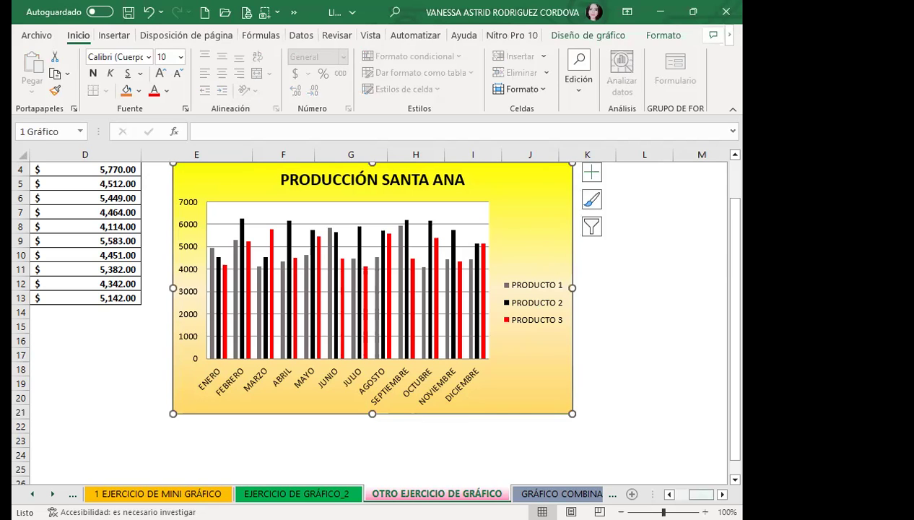
left_click(558, 37)
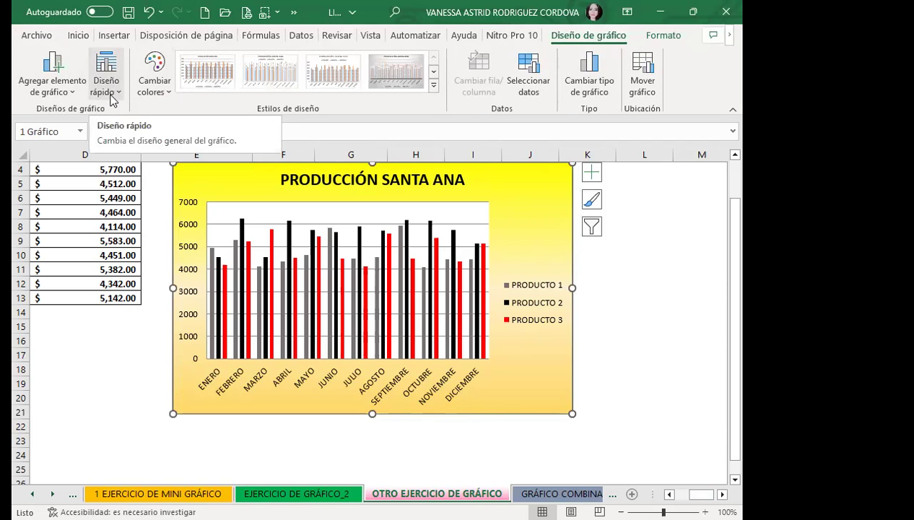
left_click(106, 85)
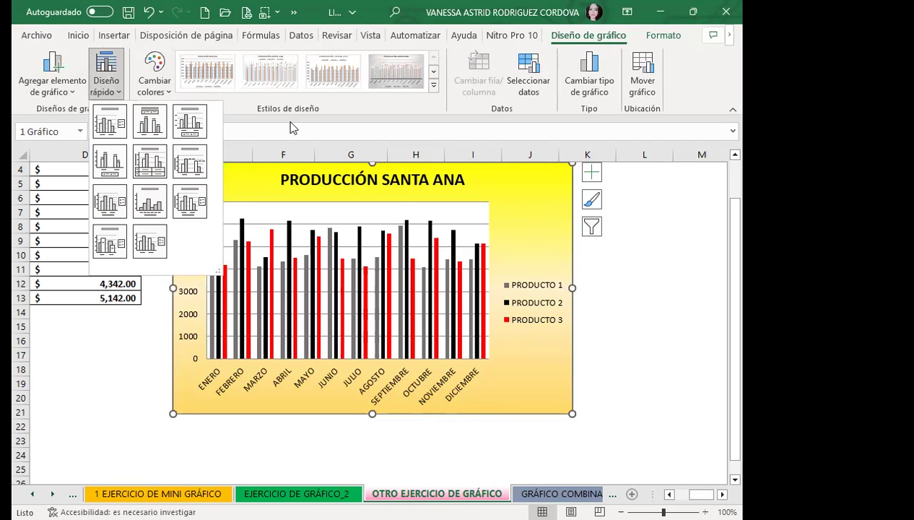
left_click(534, 210)
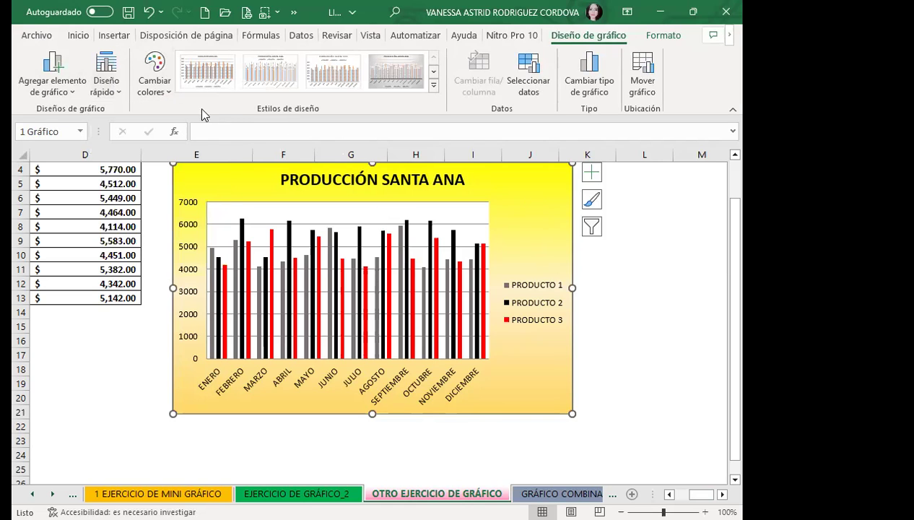
double_click(530, 222)
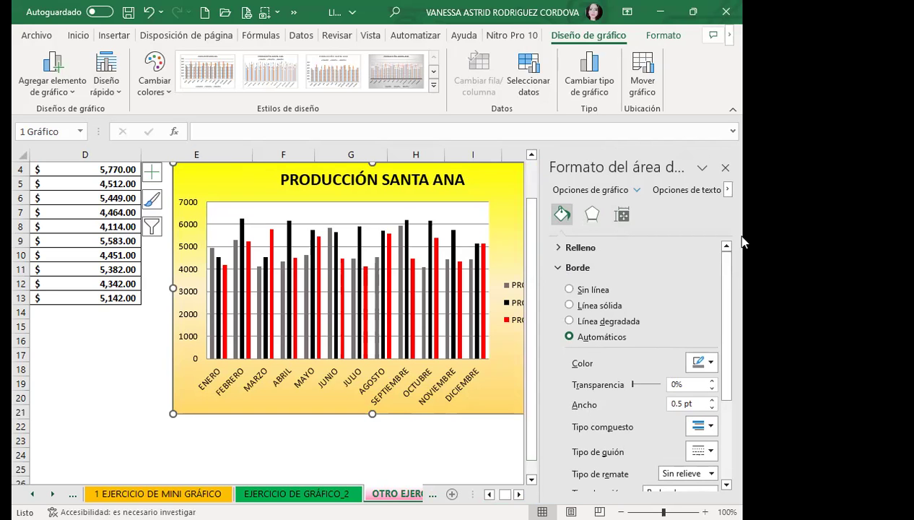
left_click(558, 249)
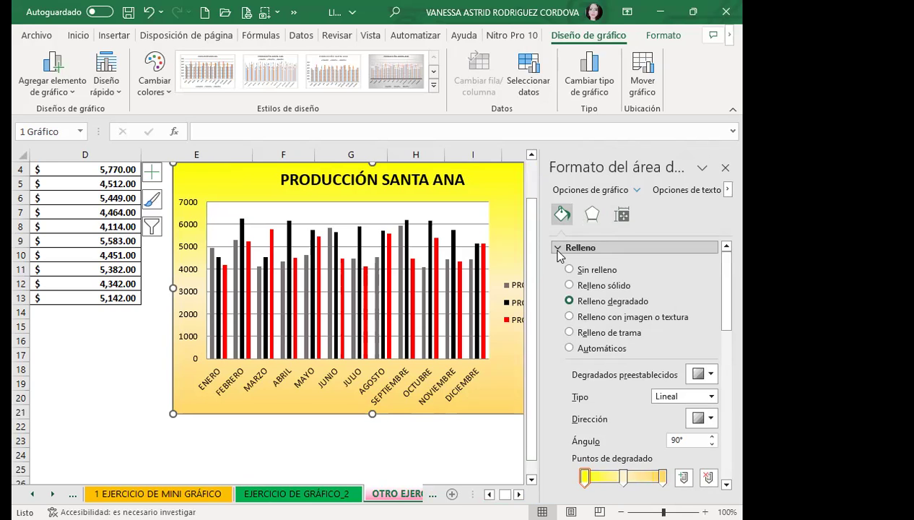
left_click(725, 169)
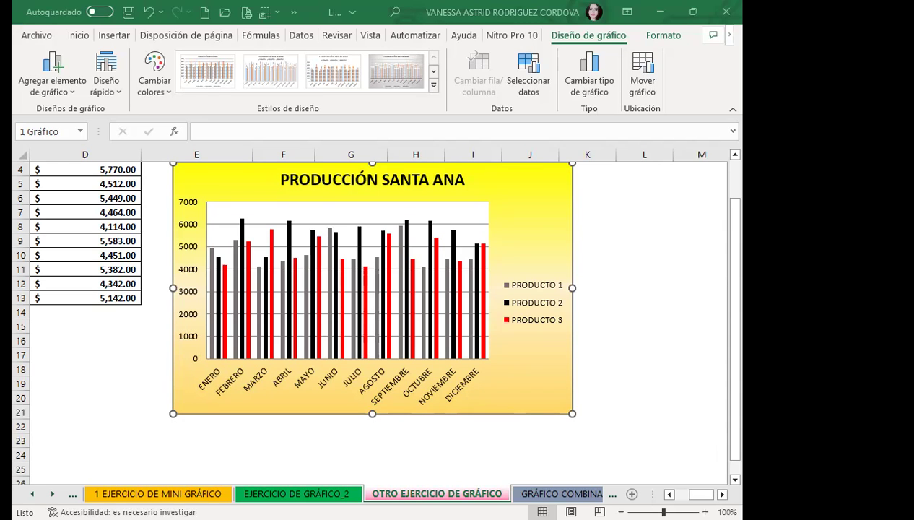
Deselect the chart via cell K14, reselect it, and minimise the Excel workbook window
left_click(612, 311)
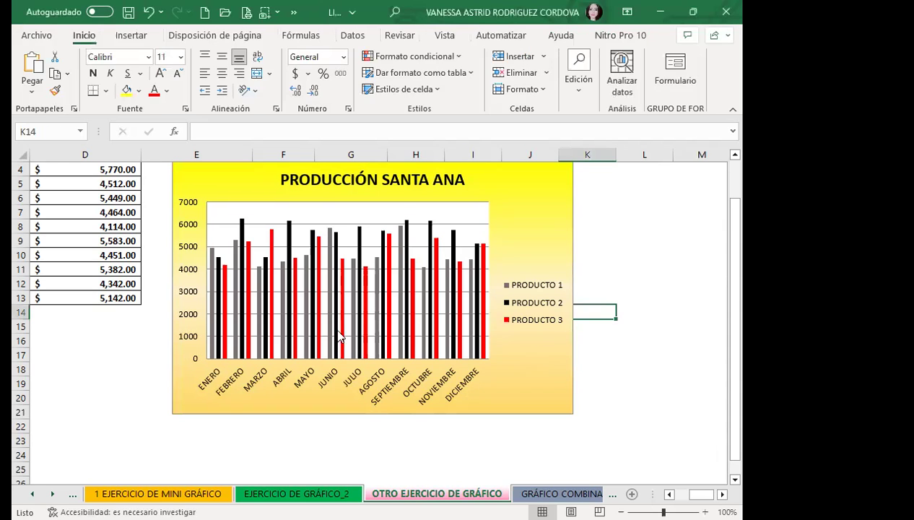
left_click(546, 381)
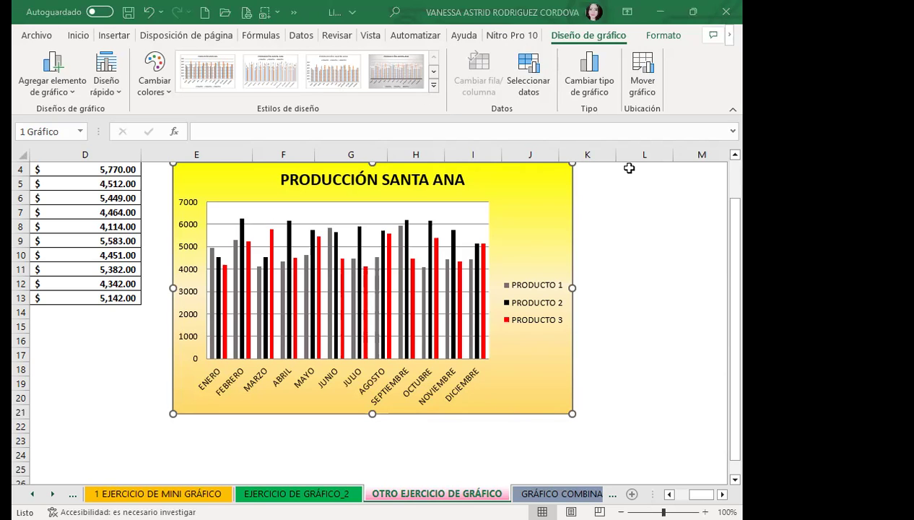
left_click(660, 11)
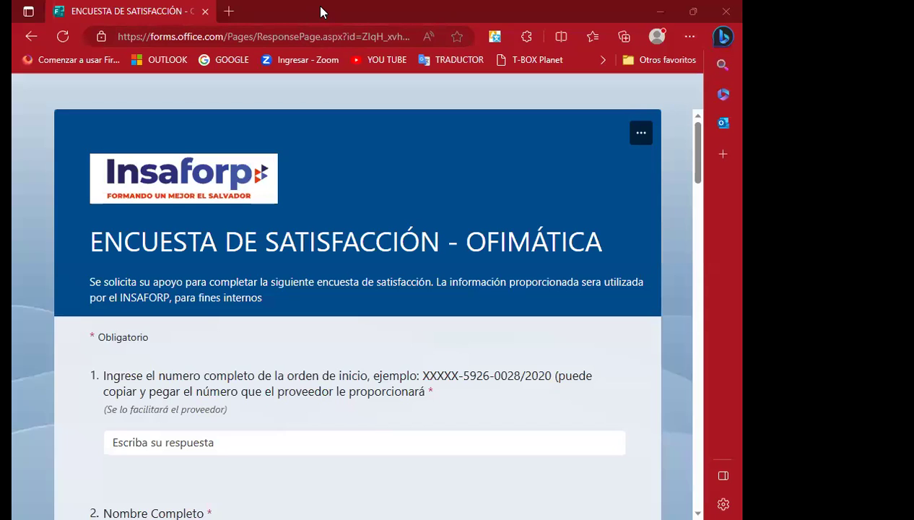
scroll(588, 354, "down", 1)
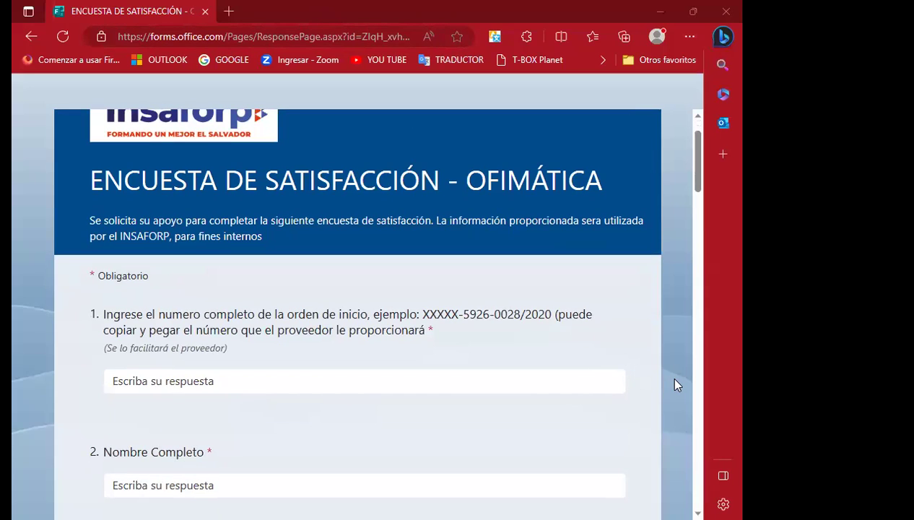
scroll(653, 372, "down", 1)
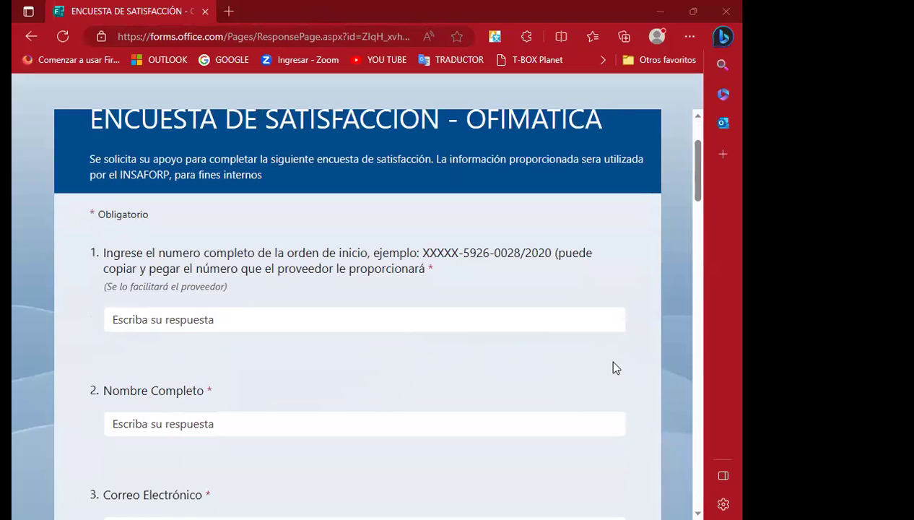
scroll(347, 342, "up", 2)
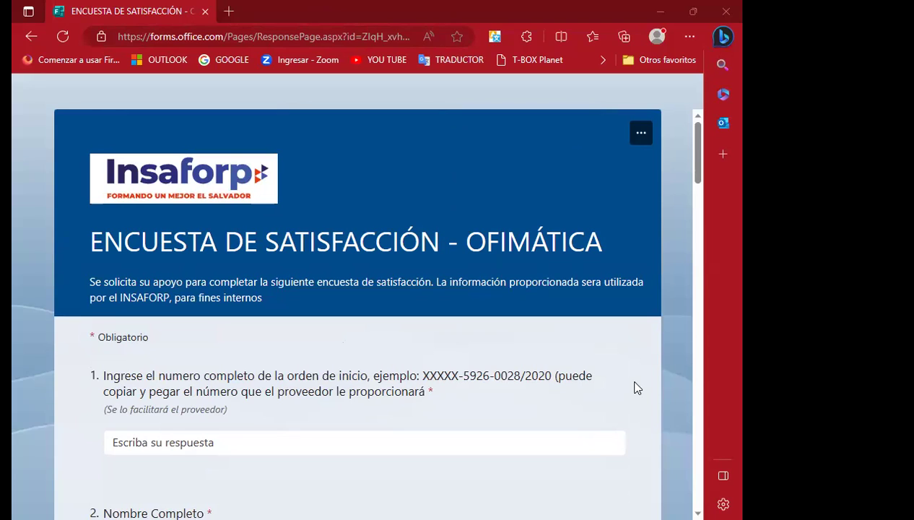
scroll(638, 388, "down", 1)
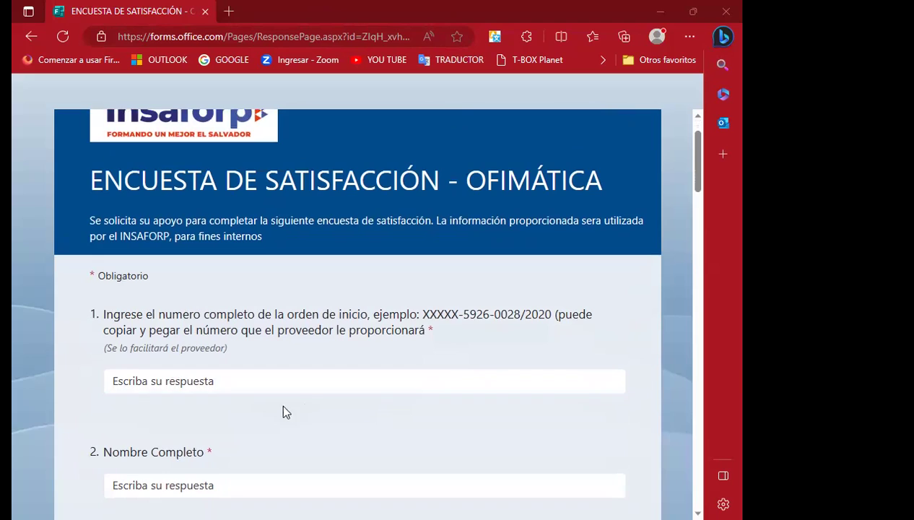
scroll(264, 410, "down", 1)
left_click(146, 324)
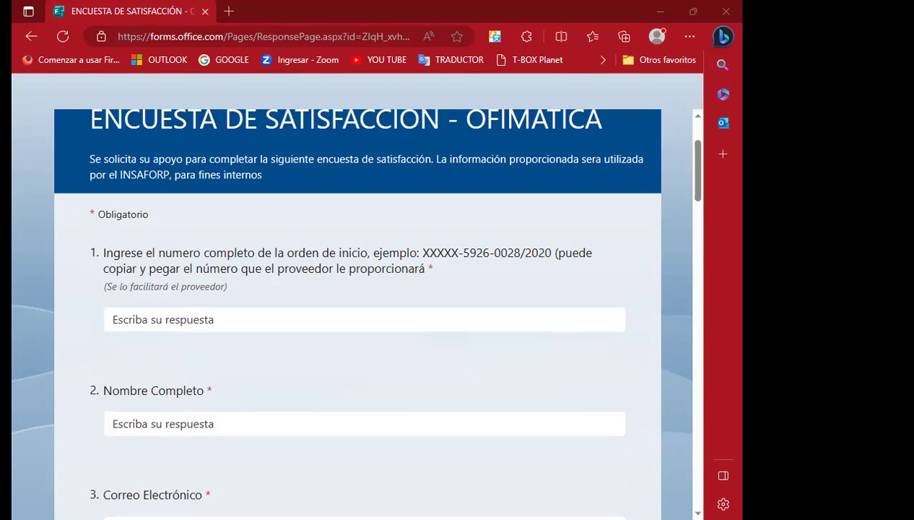
Paste the start-order number into question 1's answer box
left_click(210, 319)
key("ctrl+v")
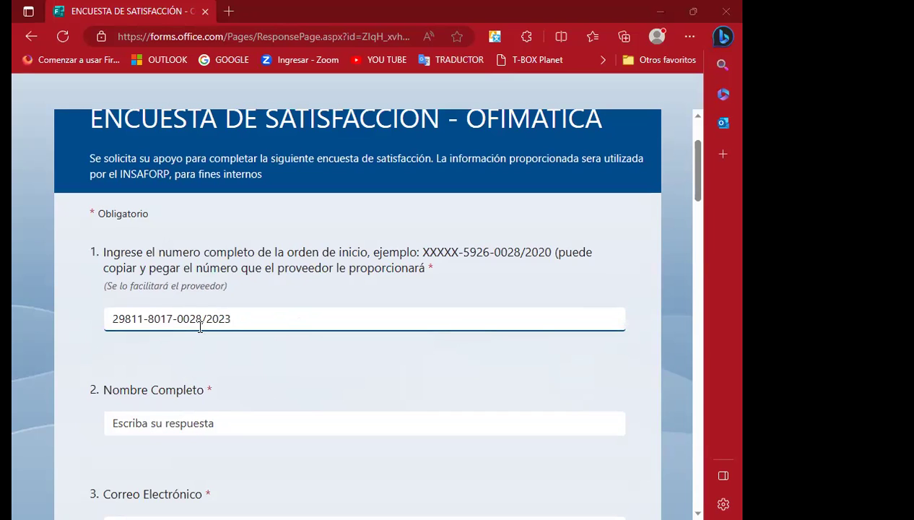
scroll(274, 330, "down", 1)
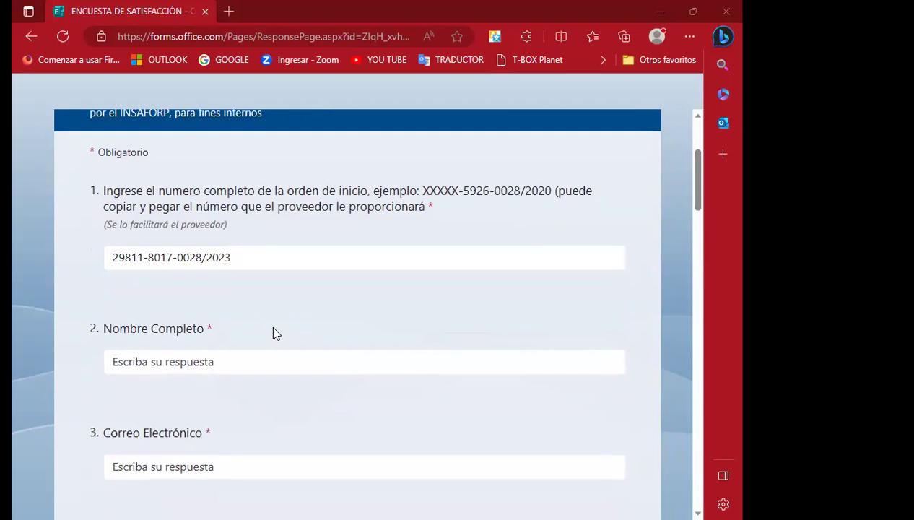
scroll(277, 323, "down", 1)
Visit the Nombre Completo and Correo Electrónico fields, leaving both blank
left_click(147, 303)
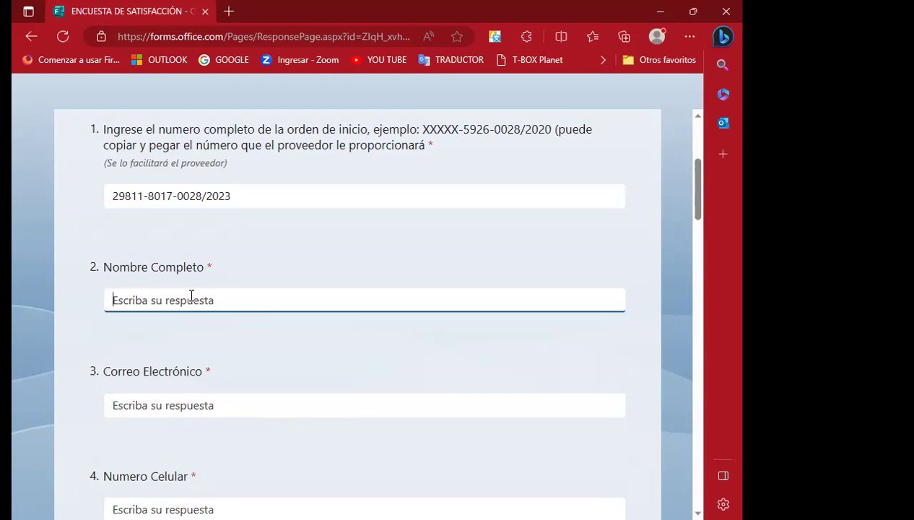
scroll(192, 303, "down", 1)
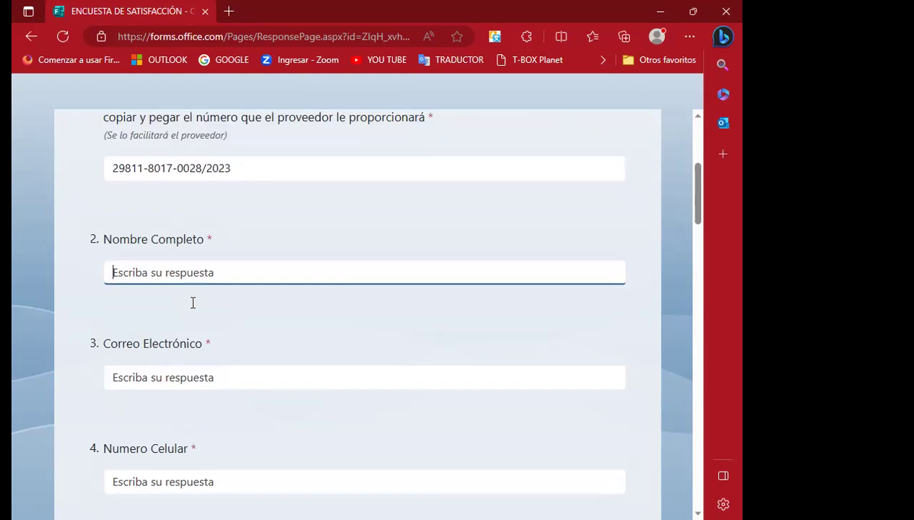
left_click(153, 341)
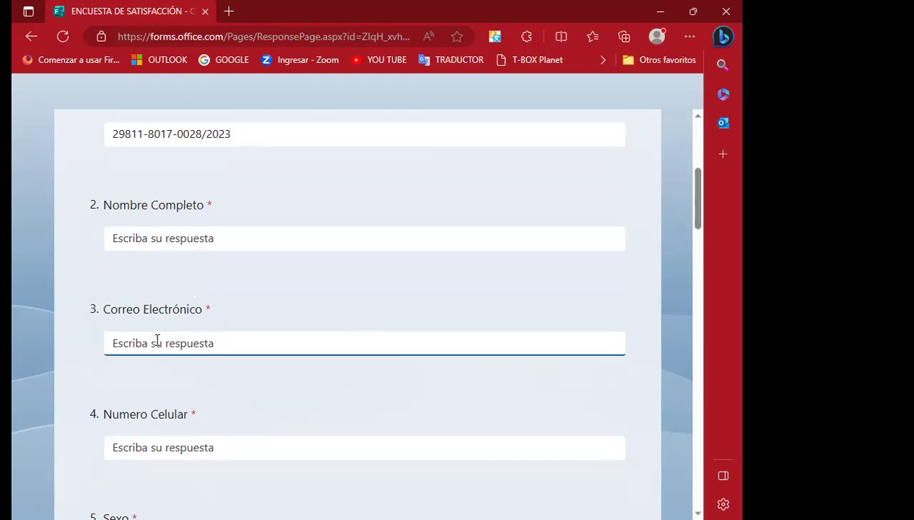
scroll(207, 253, "up", 1)
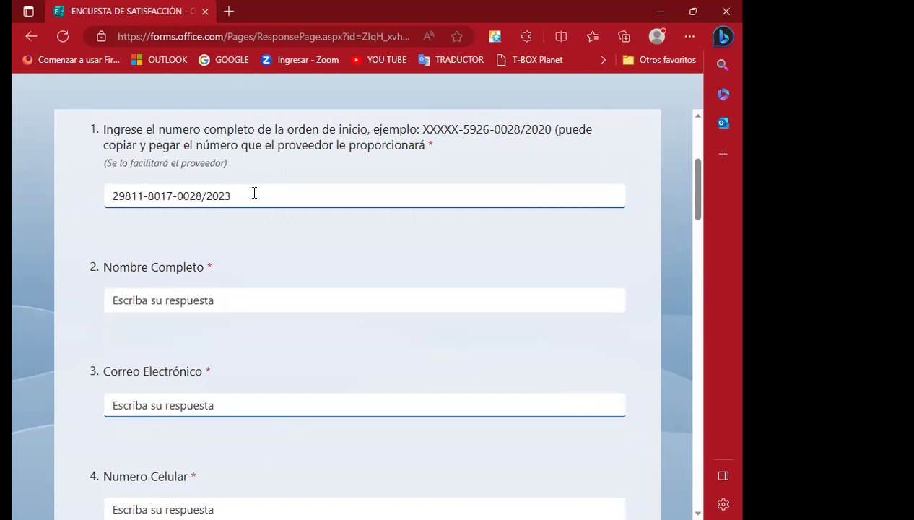
scroll(258, 229, "down", 1)
left_click(133, 233)
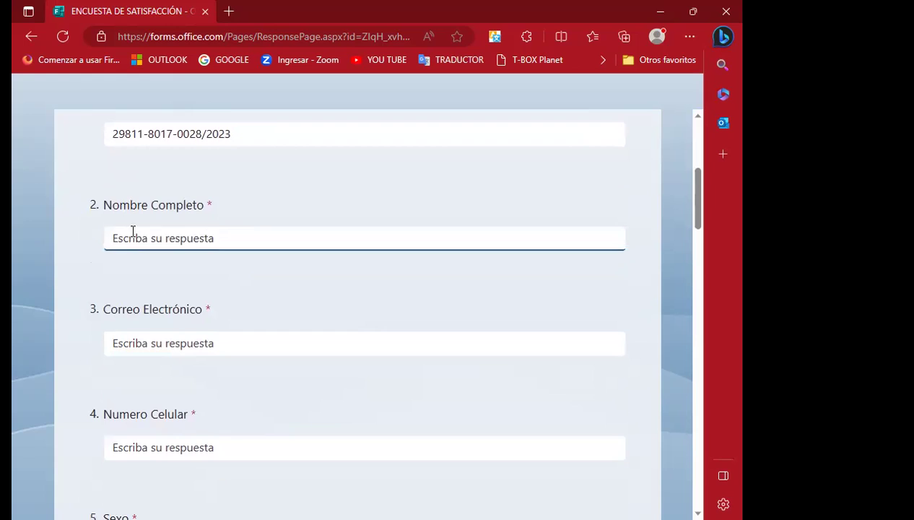
type("Vanessa ")
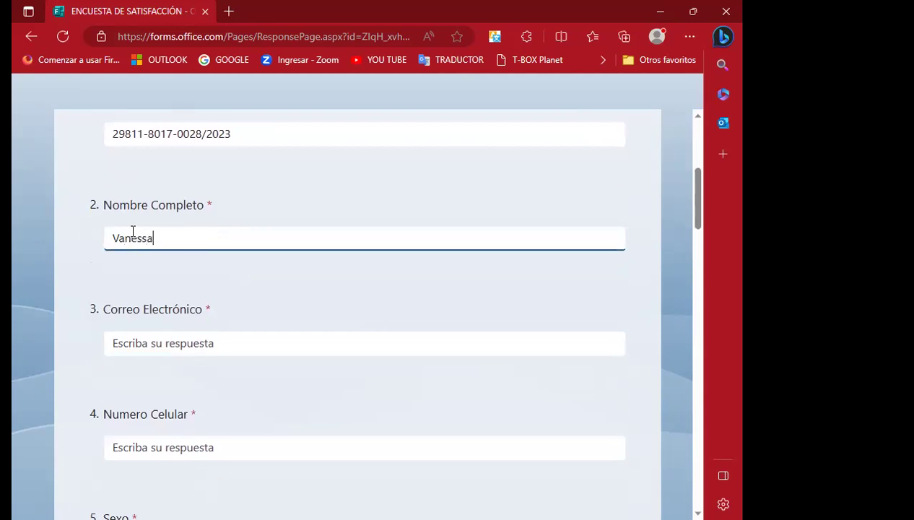
type("Astrid Rodríguez Córdova")
left_click(144, 339)
scroll(160, 334, "down", 2)
left_click(160, 326)
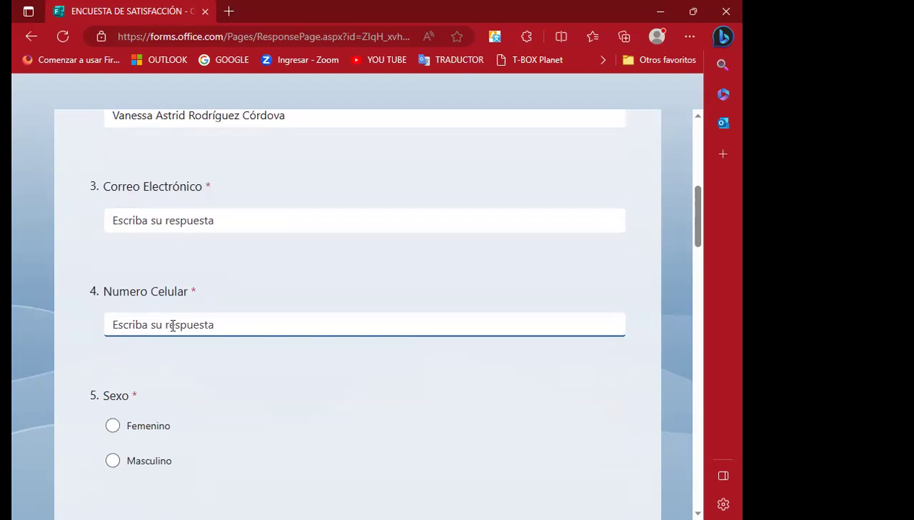
scroll(174, 329, "down", 1)
scroll(214, 320, "down", 1)
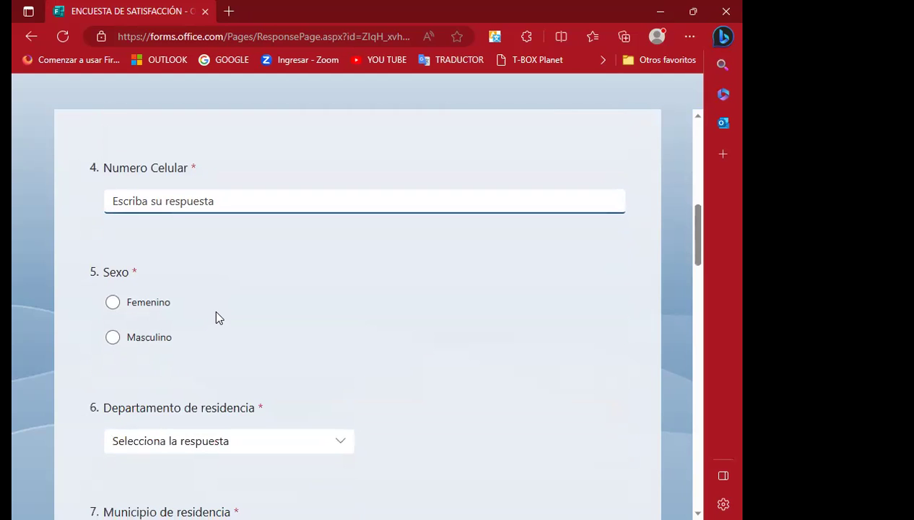
scroll(180, 303, "down", 1)
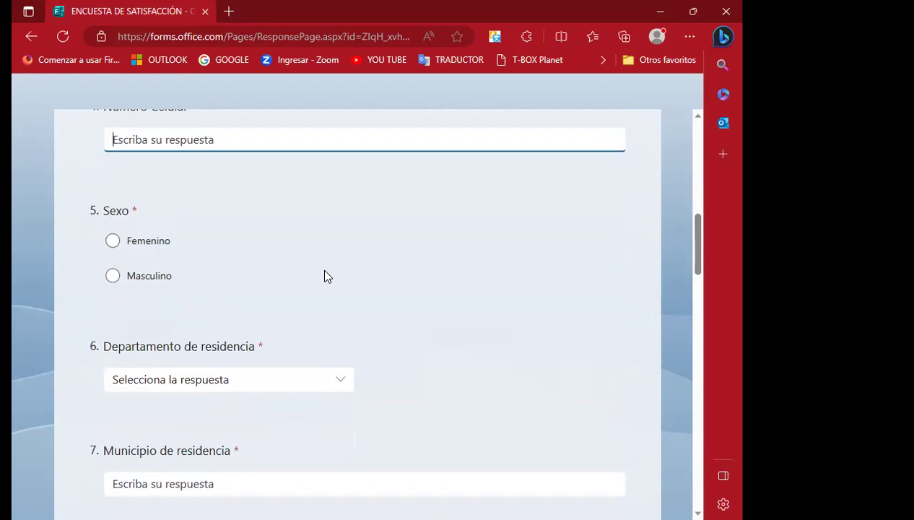
Open the Departamento de residencia list and close it without choosing, then focus the municipality question
scroll(325, 276, "down", 2)
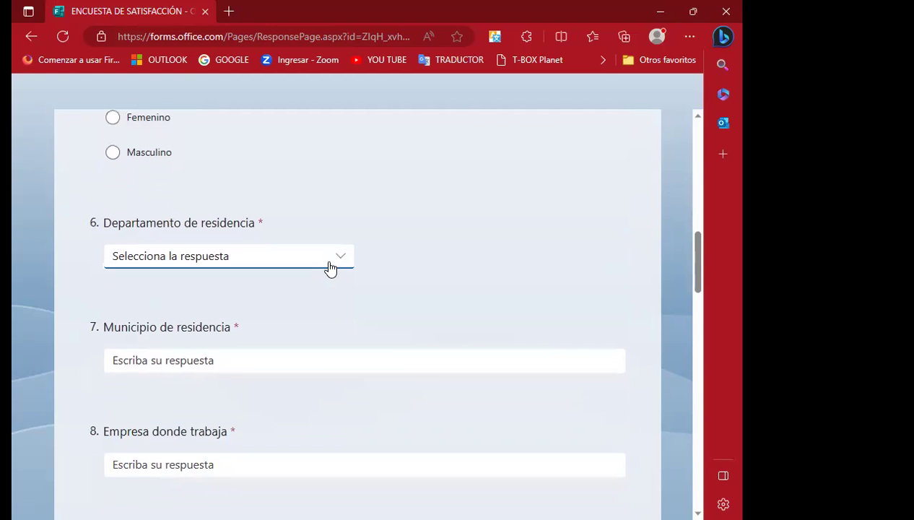
left_click(342, 260)
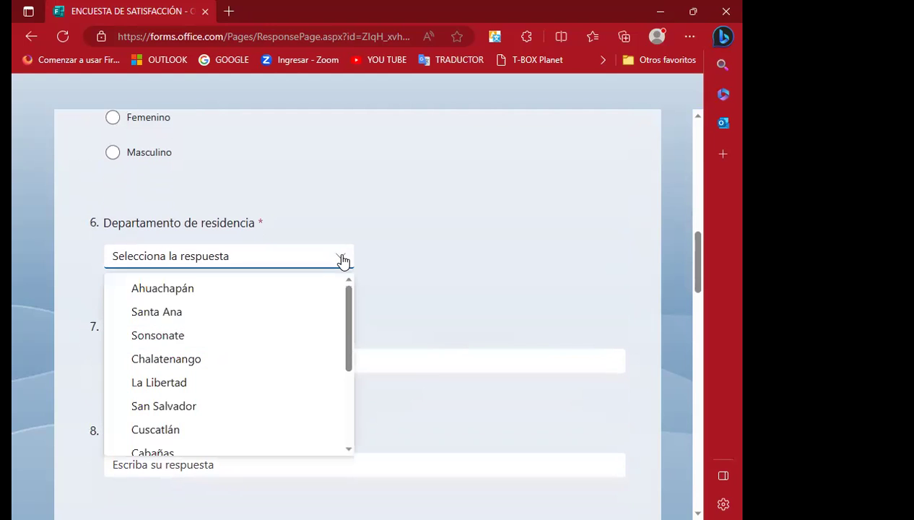
scroll(371, 258, "down", 1)
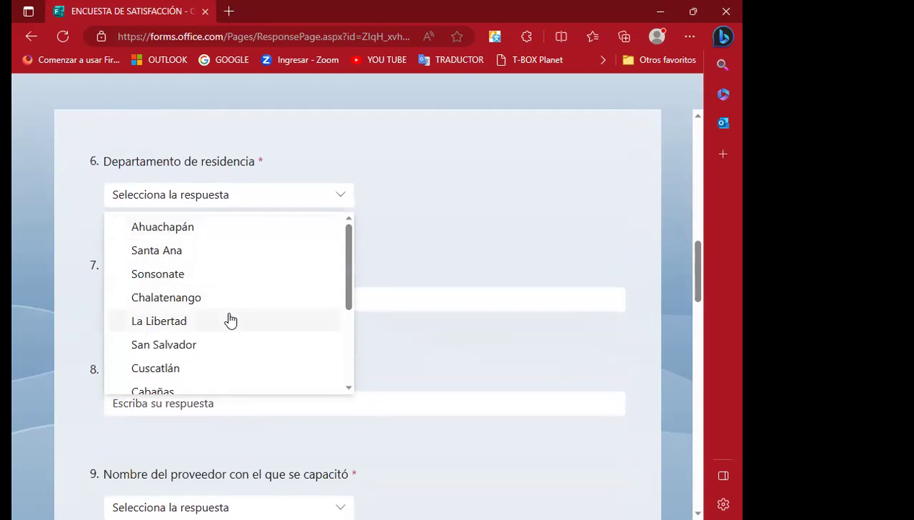
mouse_move(352, 259)
left_mouse_down()
mouse_move(351, 343)
mouse_move(351, 241)
left_mouse_up()
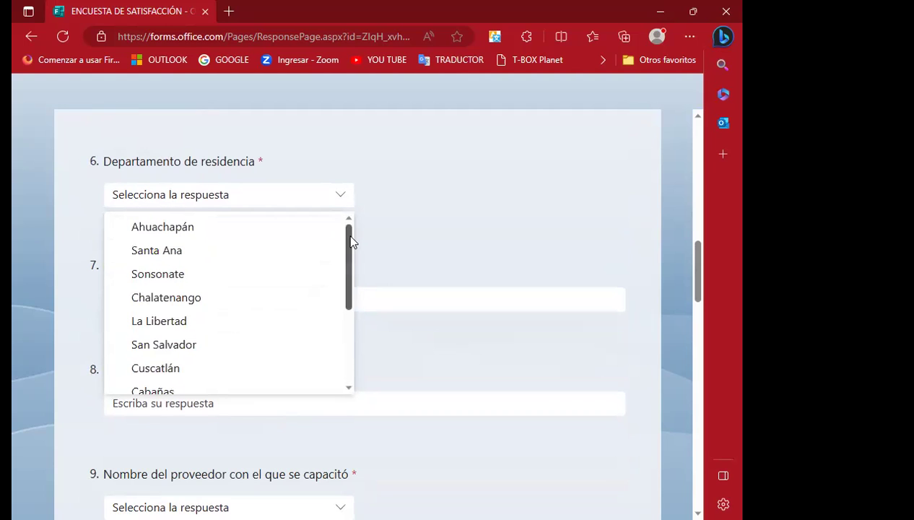
left_click(382, 195)
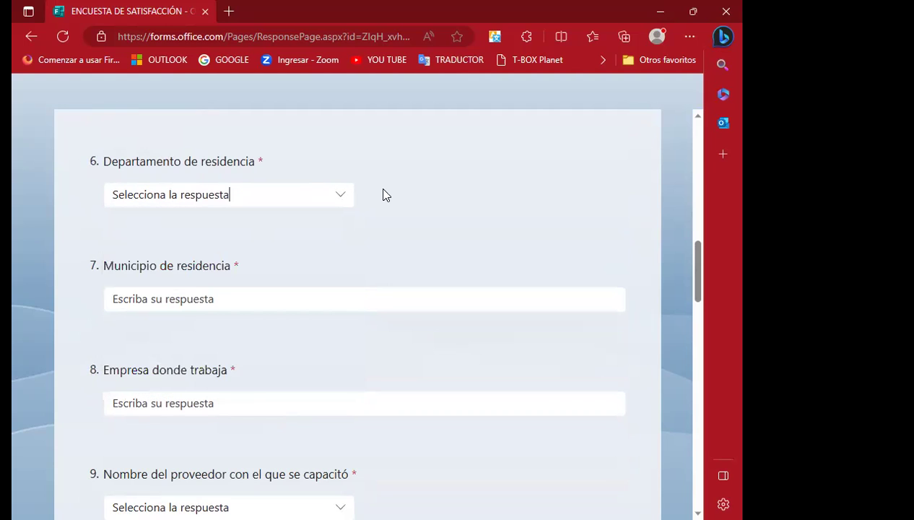
left_click(187, 294)
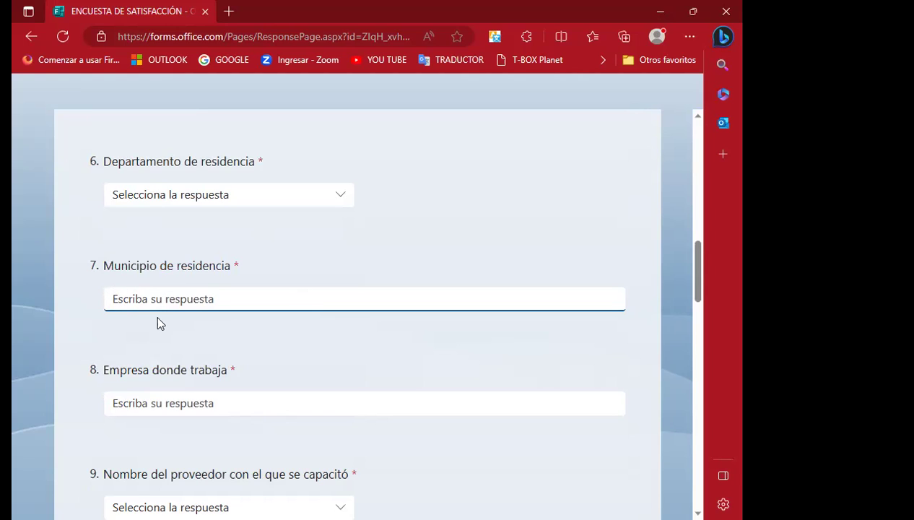
Choose Santa Ana as department of residence, then change the answer to San Salvador
left_click(338, 195)
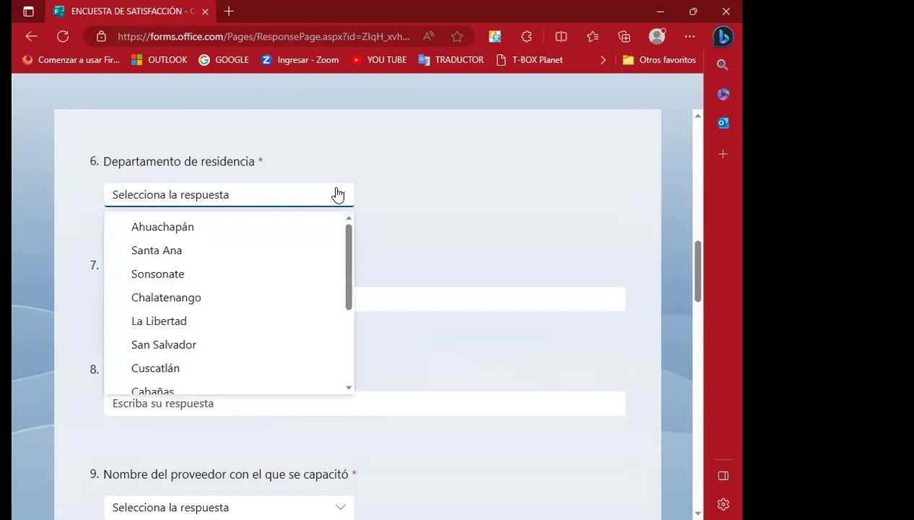
left_click(178, 252)
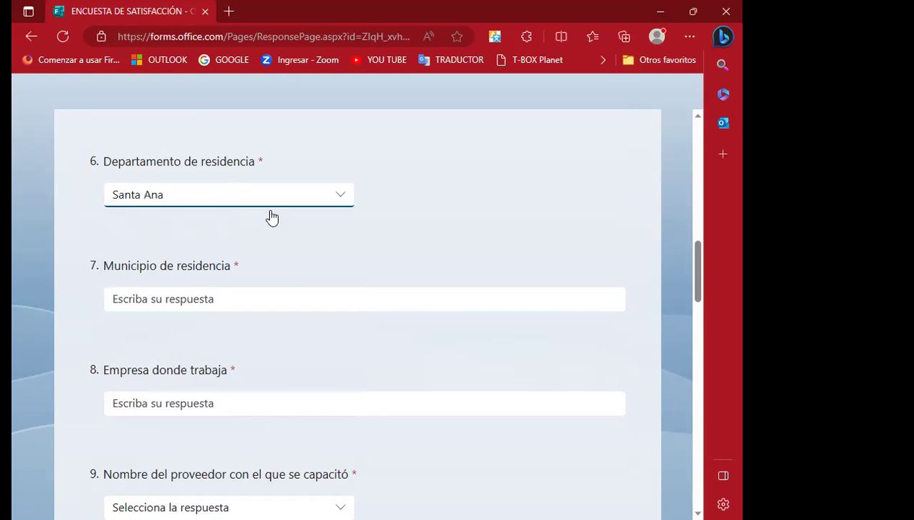
left_click(119, 298)
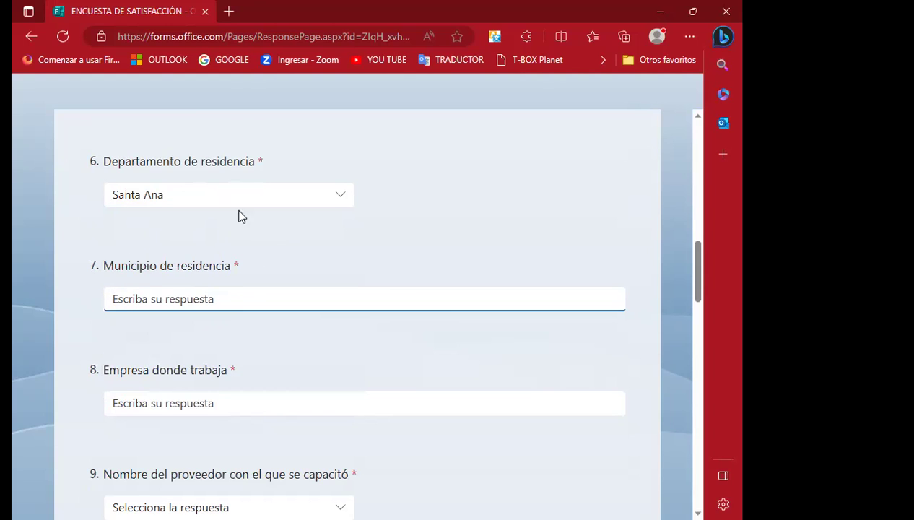
left_click(331, 202)
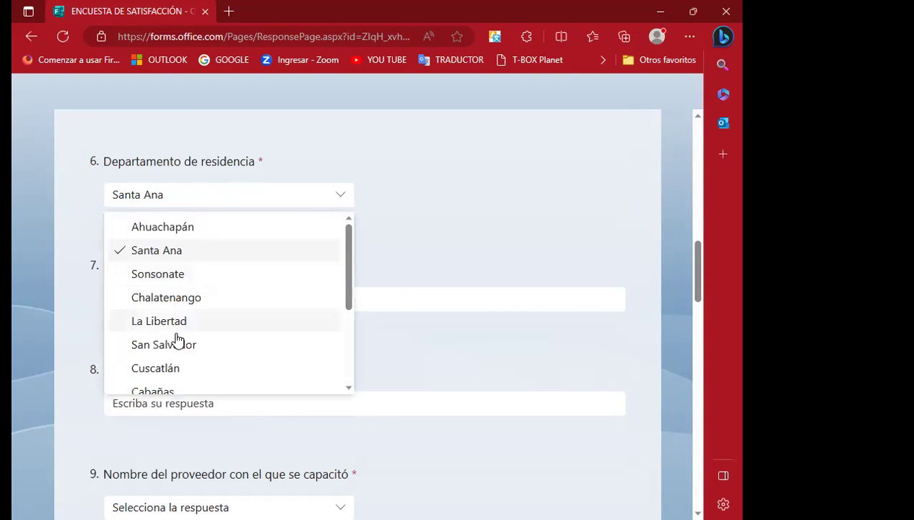
left_click(178, 344)
left_click(128, 296)
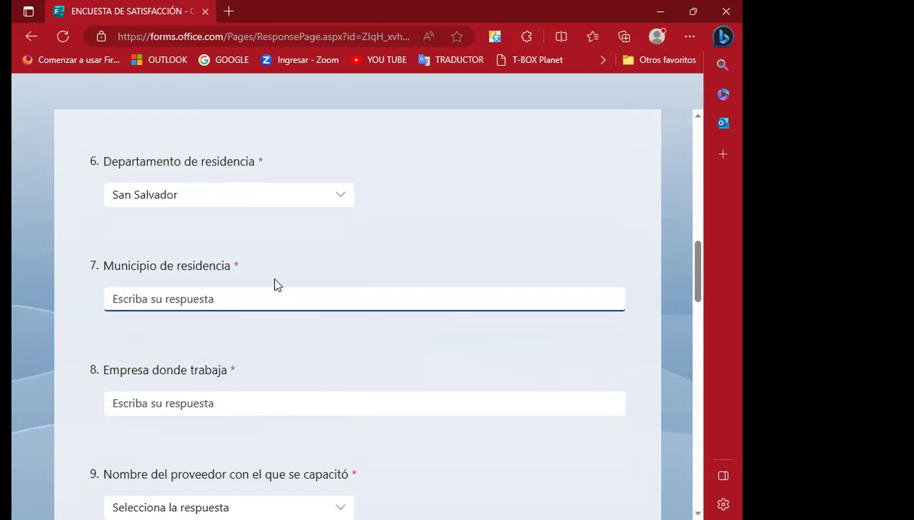
scroll(274, 302, "down", 2)
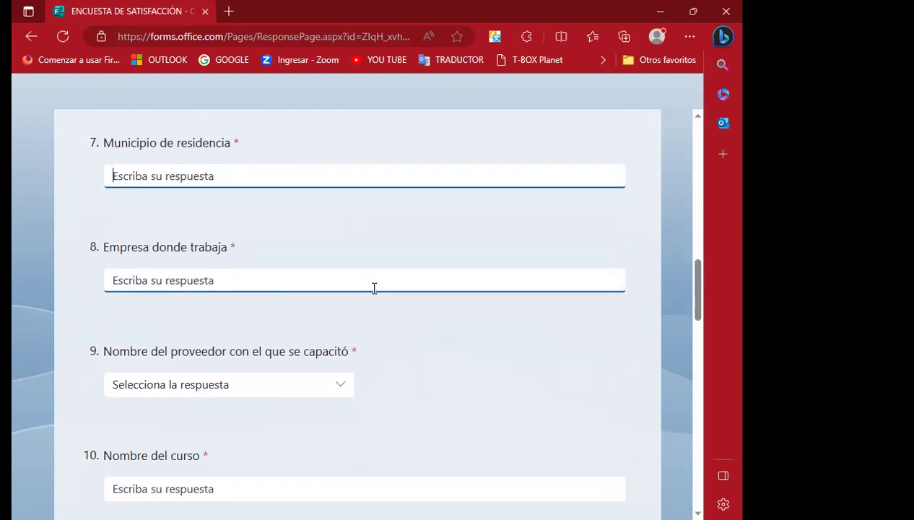
scroll(347, 277, "up", 5)
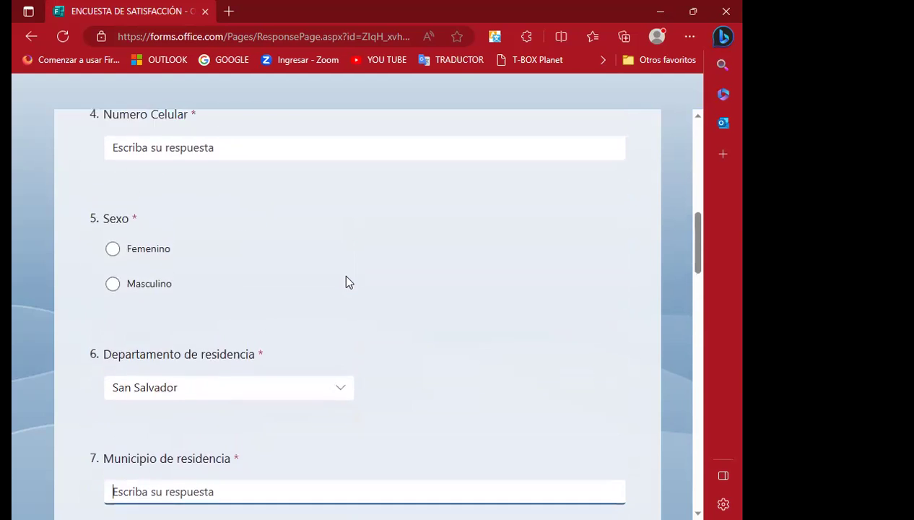
scroll(346, 280, "up", 3)
scroll(368, 304, "up", 3)
scroll(367, 303, "up", 1)
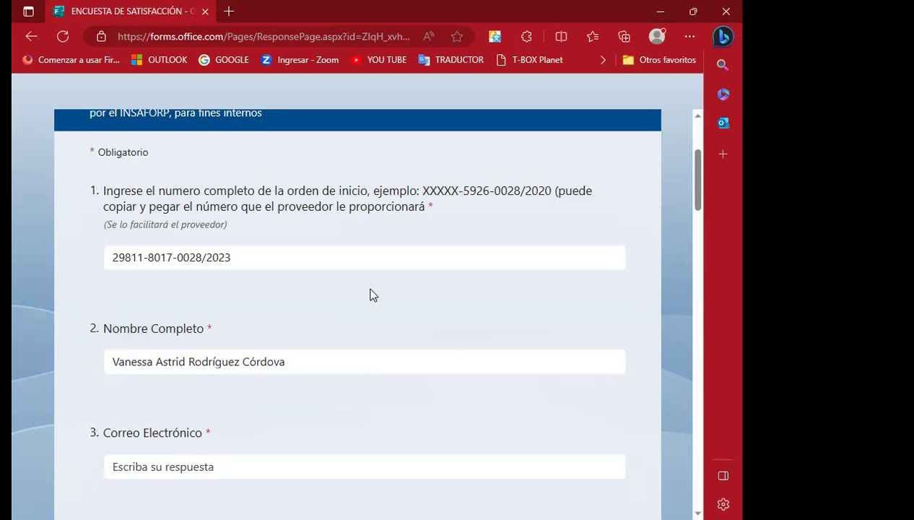
scroll(369, 294, "down", 2)
scroll(369, 295, "down", 1)
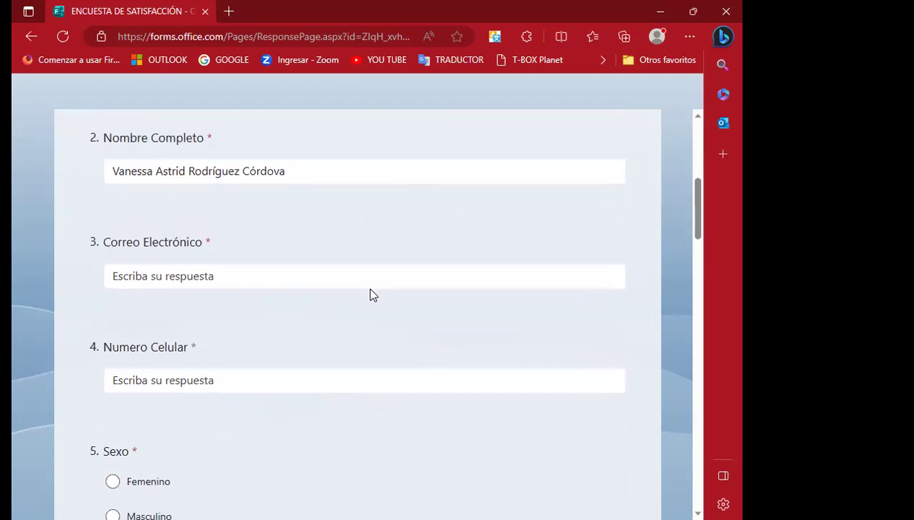
scroll(369, 295, "down", 2)
left_click(156, 264)
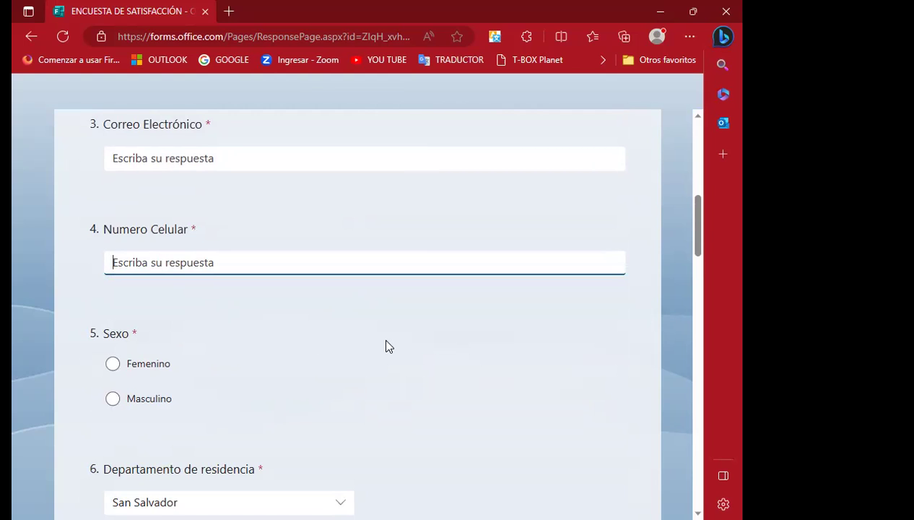
scroll(385, 345, "up", 1)
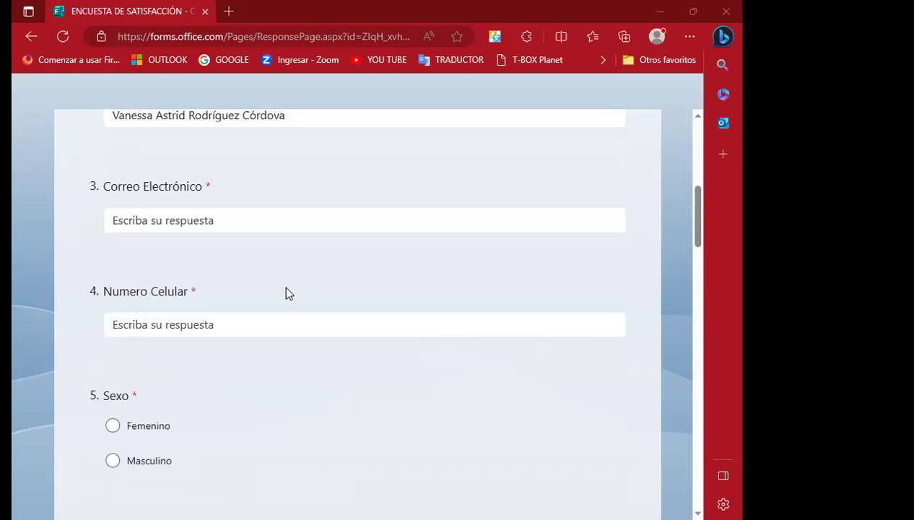
scroll(285, 292, "down", 2)
scroll(286, 292, "down", 2)
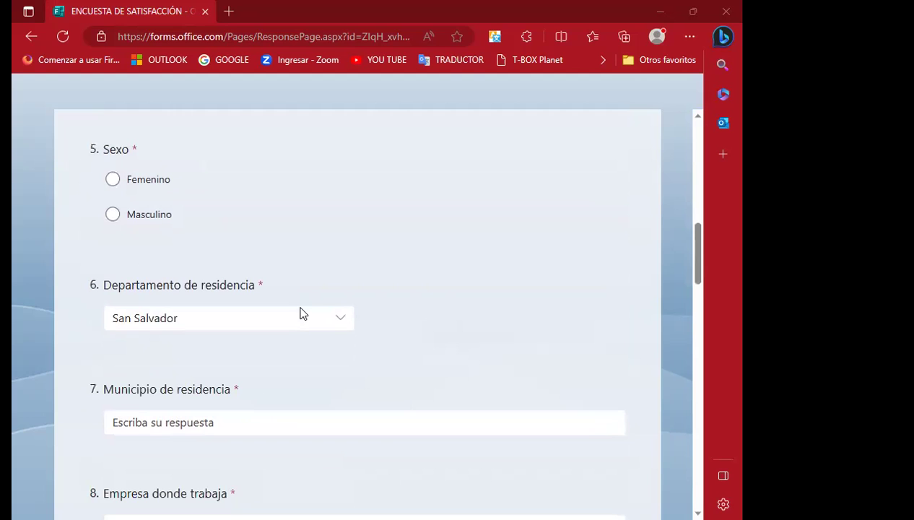
scroll(303, 316, "down", 2)
scroll(303, 316, "down", 1)
scroll(303, 316, "down", 1)
scroll(303, 316, "down", 1)
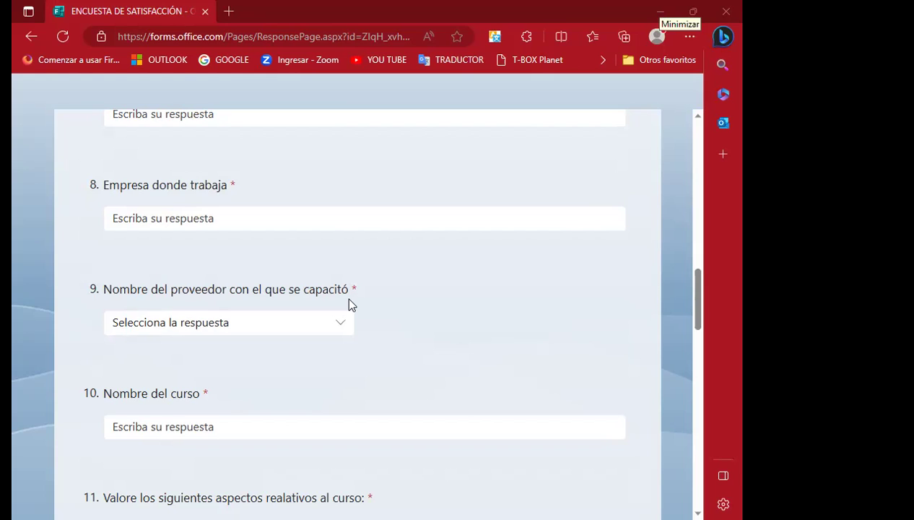
scroll(196, 264, "up", 2)
scroll(255, 312, "down", 2)
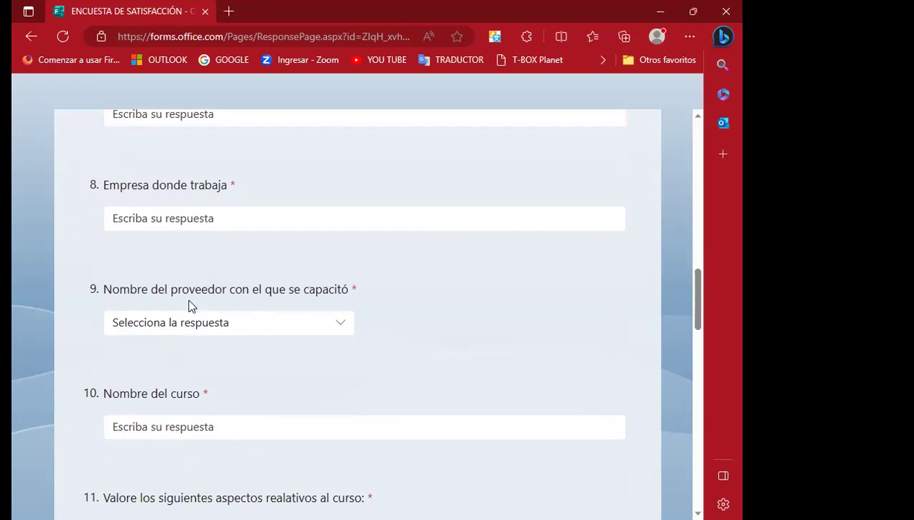
scroll(119, 290, "down", 1)
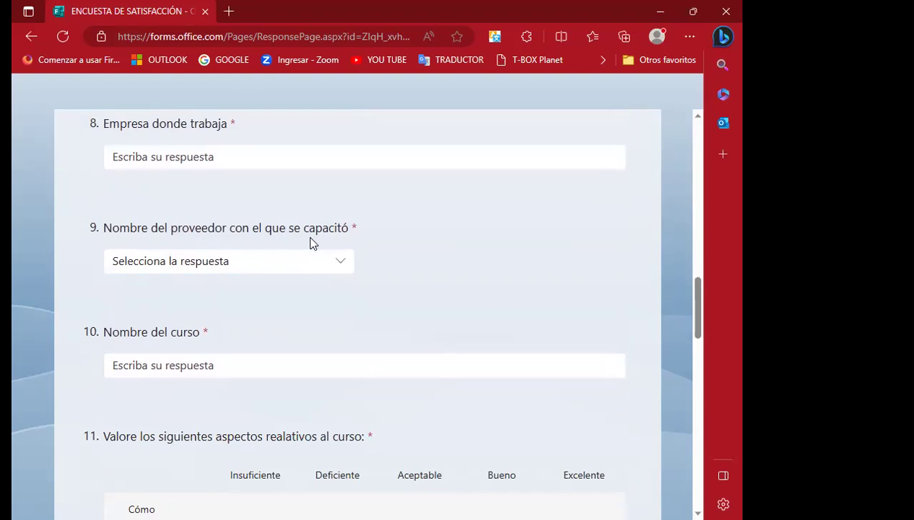
Browse question 9's training-provider list and pick the ITCA-FEPADE engineering school
left_click(344, 271)
scroll(390, 278, "down", 1)
scroll(301, 294, "down", 1)
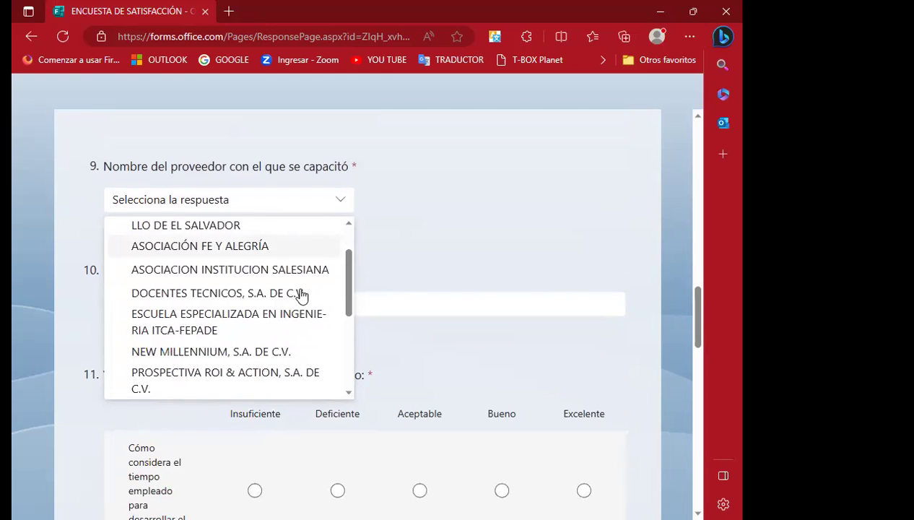
scroll(286, 320, "down", 1)
scroll(284, 329, "down", 1)
scroll(284, 337, "down", 1)
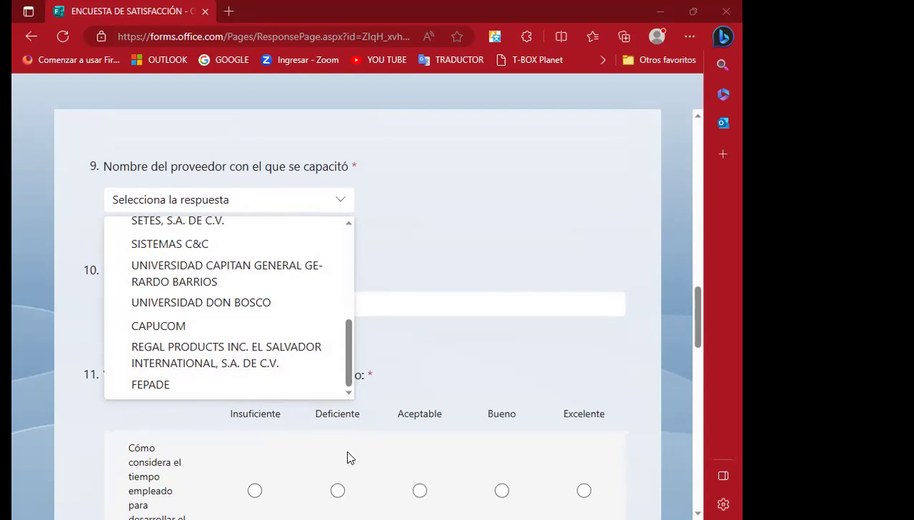
left_click(345, 206)
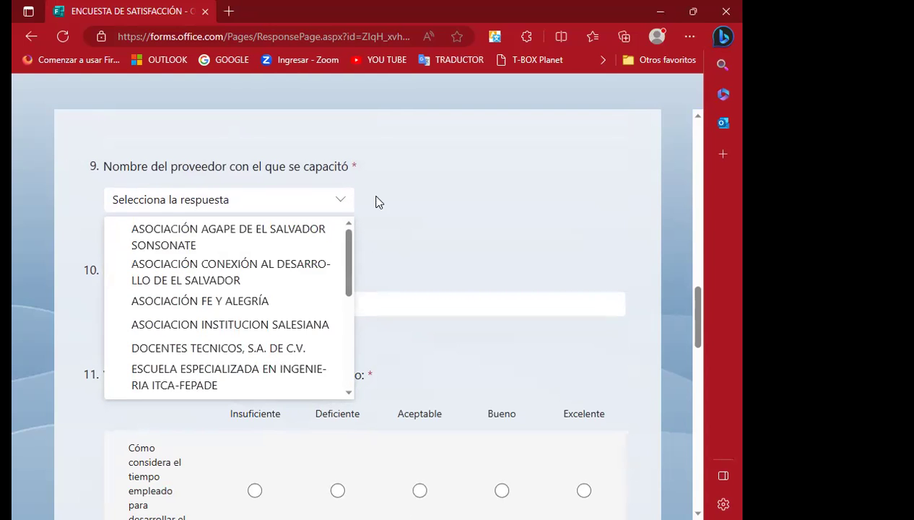
left_click(240, 374)
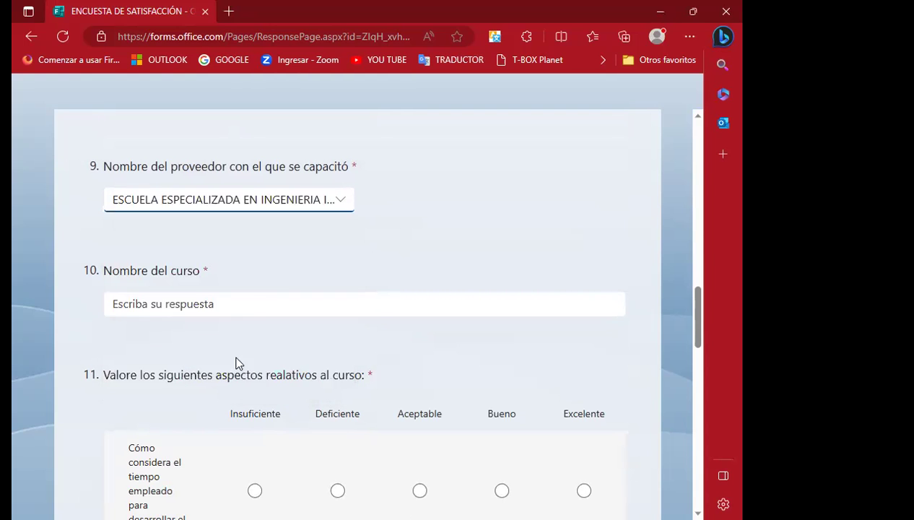
Change question 9's provider to REGAL PRODUCTS INC. EL SALVADOR INTERNATIONAL, S.A. DE C.V
left_click(337, 210)
scroll(239, 354, "down", 1)
scroll(229, 359, "down", 2)
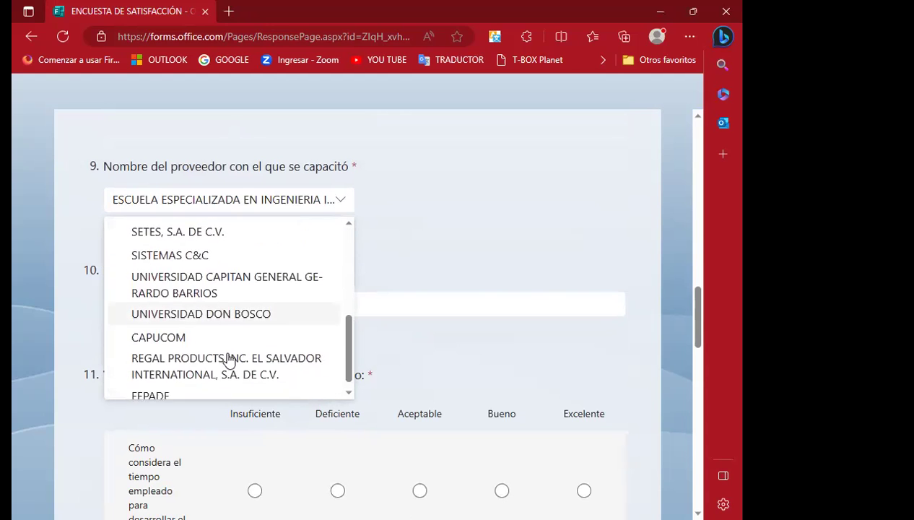
left_click(228, 364)
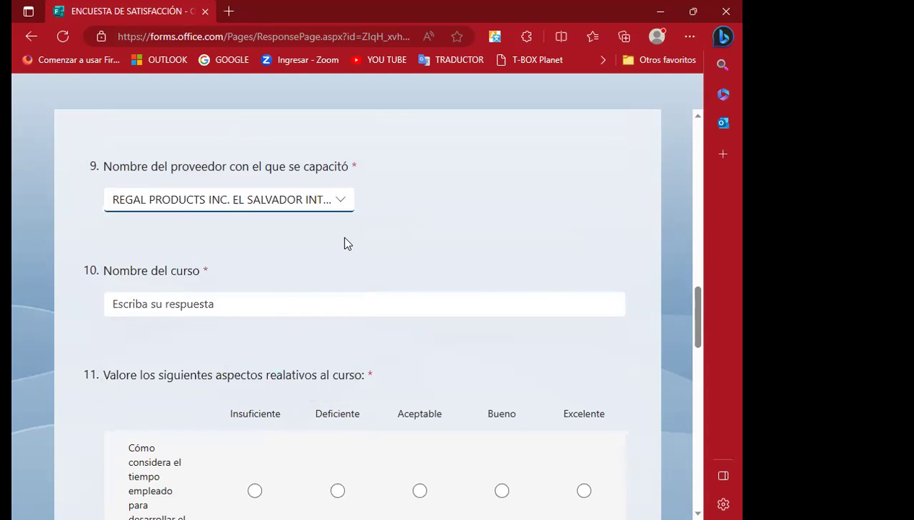
left_click(178, 303)
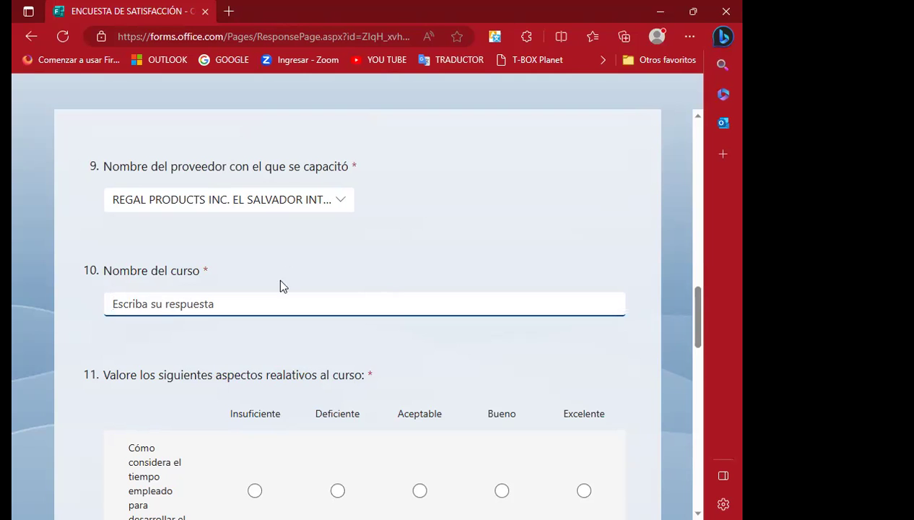
scroll(194, 303, "down", 4)
scroll(189, 296, "down", 3)
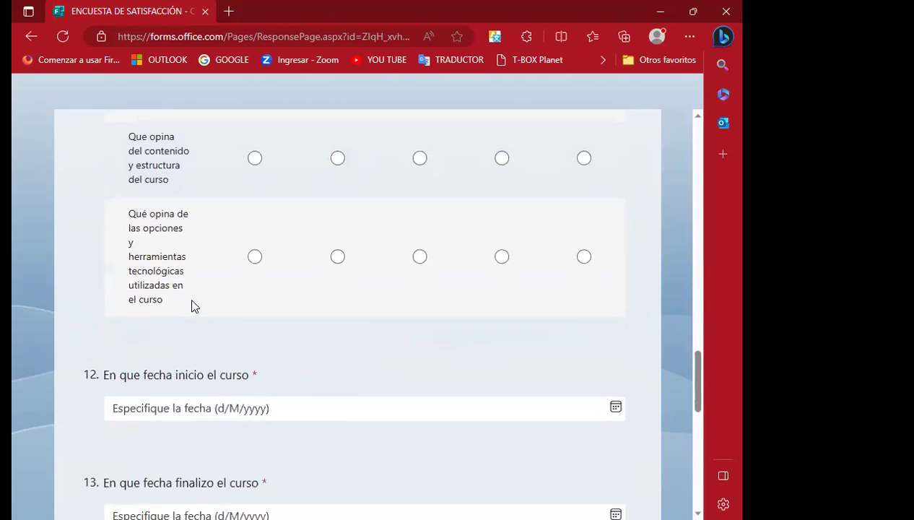
scroll(189, 296, "up", 3)
scroll(192, 303, "up", 4)
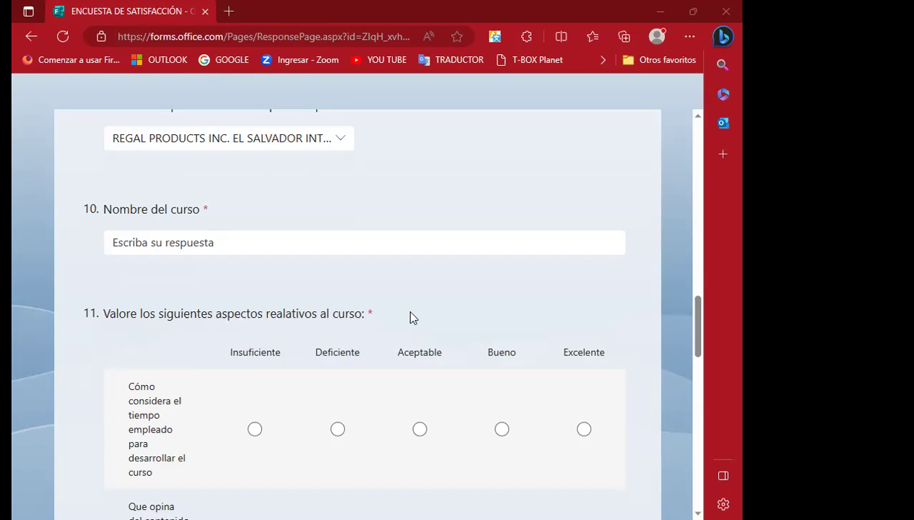
left_click(124, 240)
scroll(124, 240, "down", 2)
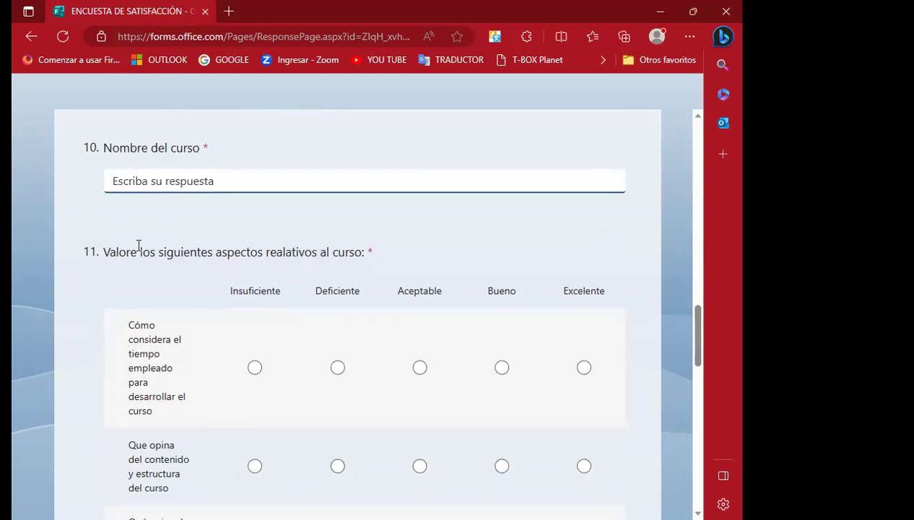
scroll(102, 223, "down", 1)
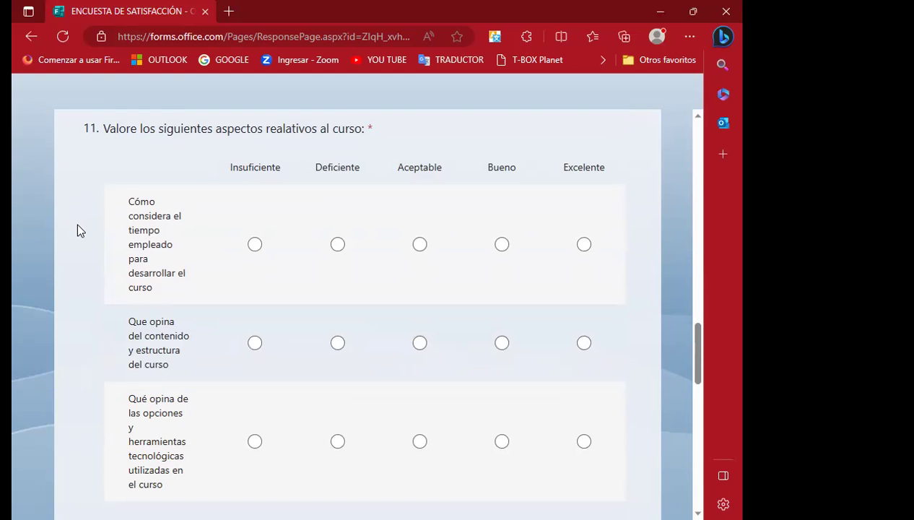
scroll(78, 225, "down", 1)
scroll(77, 225, "down", 1)
scroll(77, 226, "down", 1)
scroll(77, 227, "down", 1)
scroll(77, 226, "down", 1)
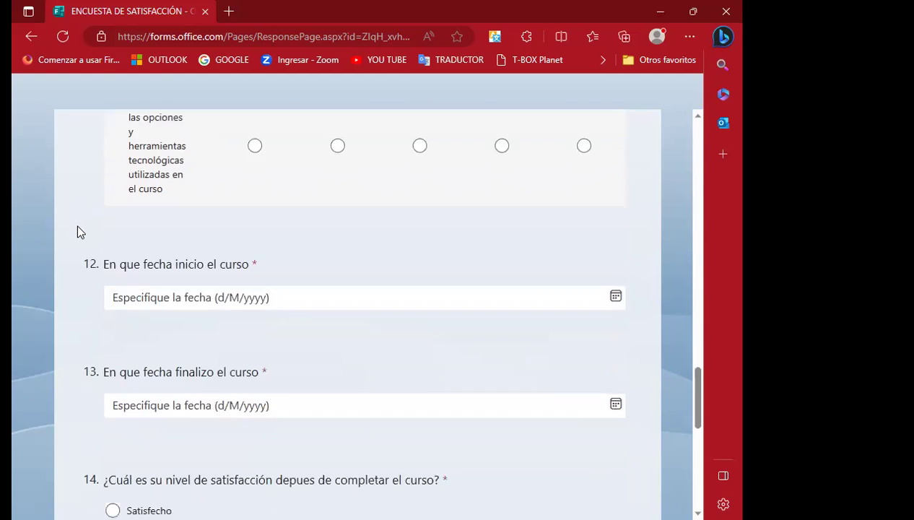
scroll(77, 226, "down", 1)
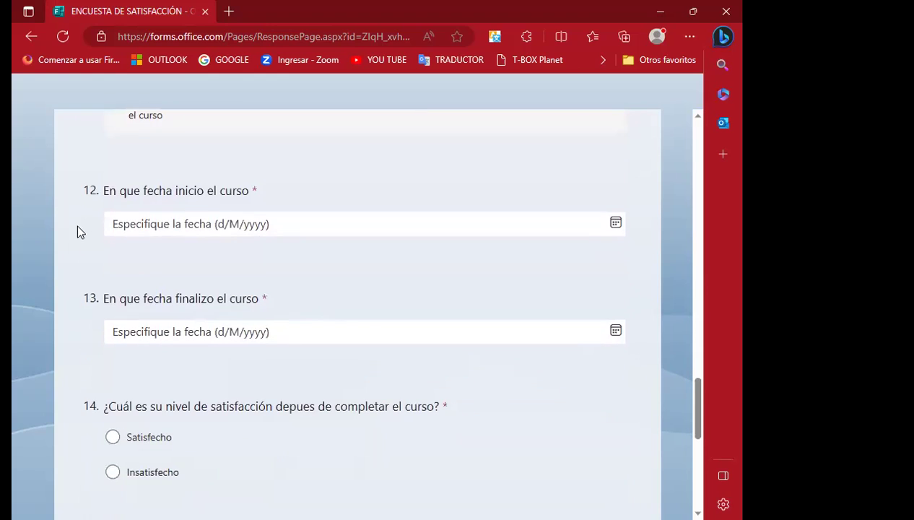
scroll(77, 227, "down", 1)
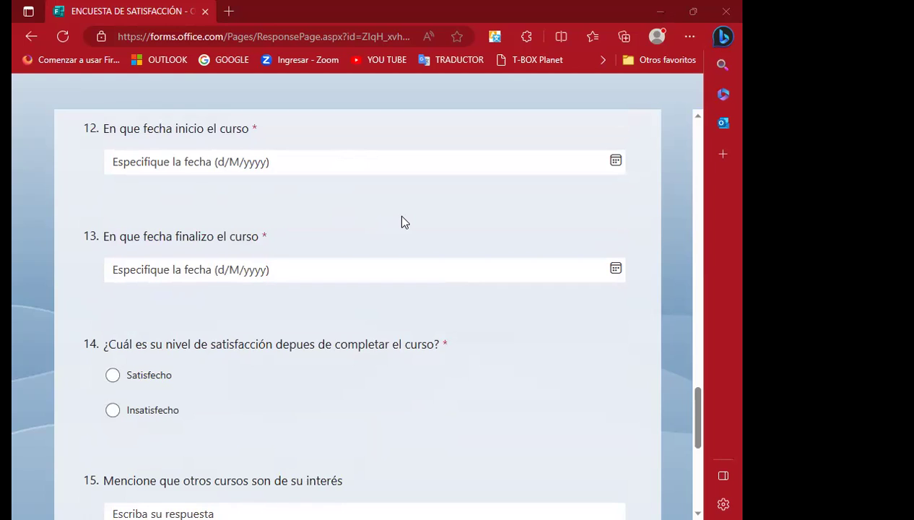
left_click(275, 161)
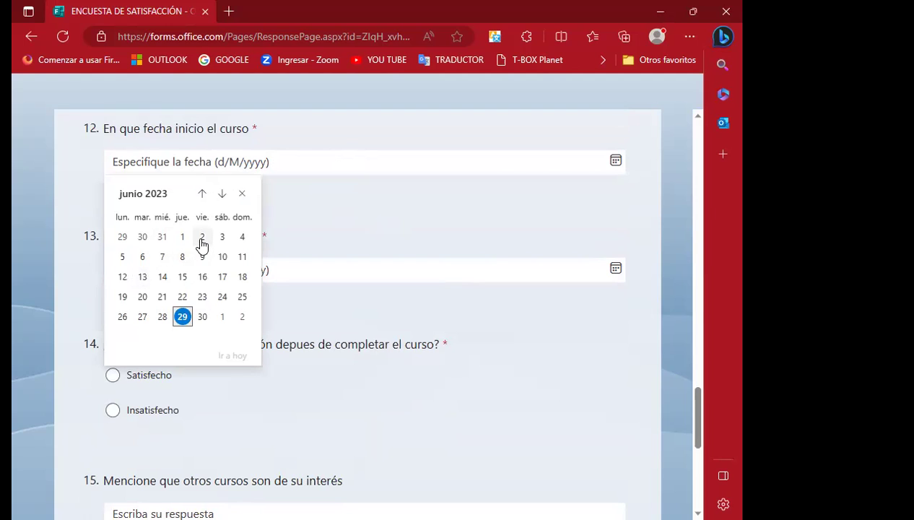
Set the course start date to 2 June 2023 and the end date to 29 June 2023
left_click(203, 239)
left_click(165, 275)
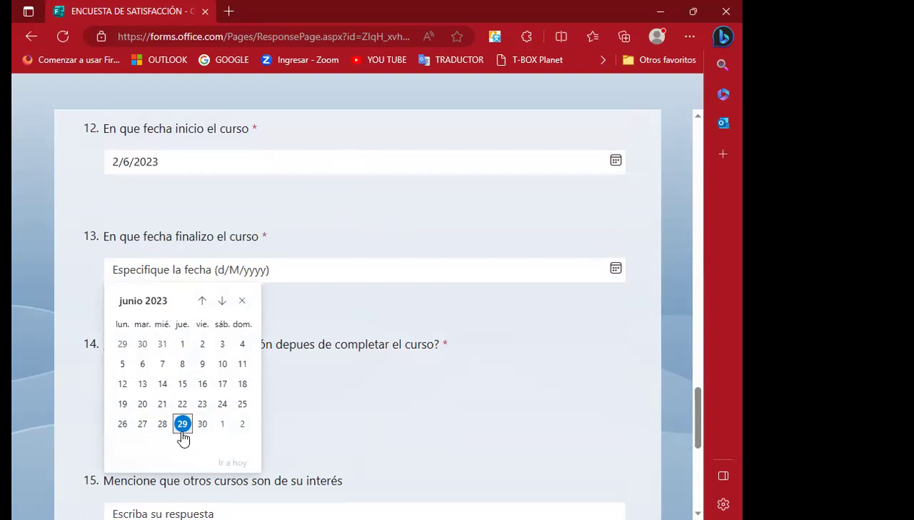
left_click(183, 426)
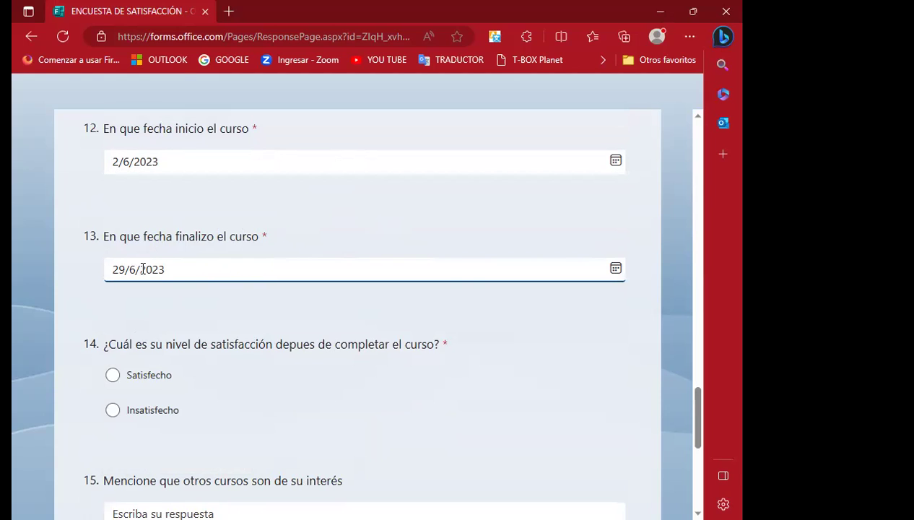
scroll(224, 264, "down", 2)
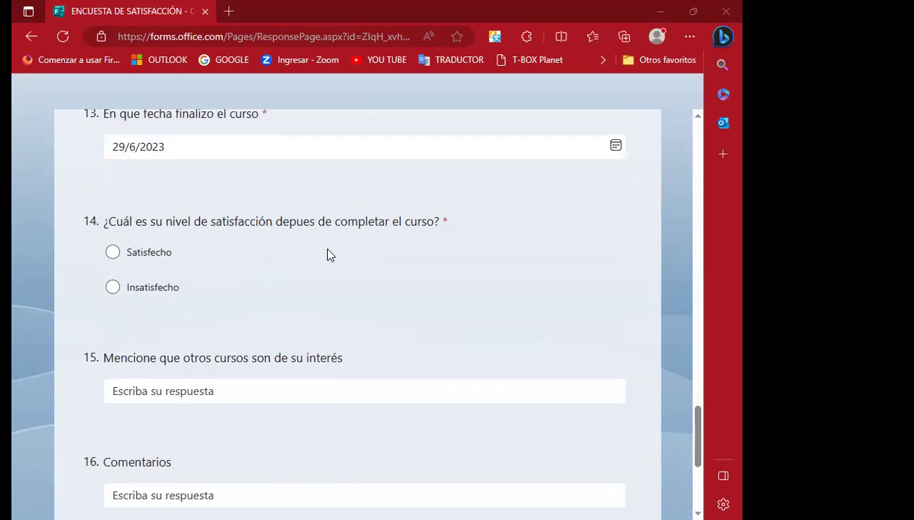
scroll(327, 254, "down", 1)
scroll(327, 254, "down", 1)
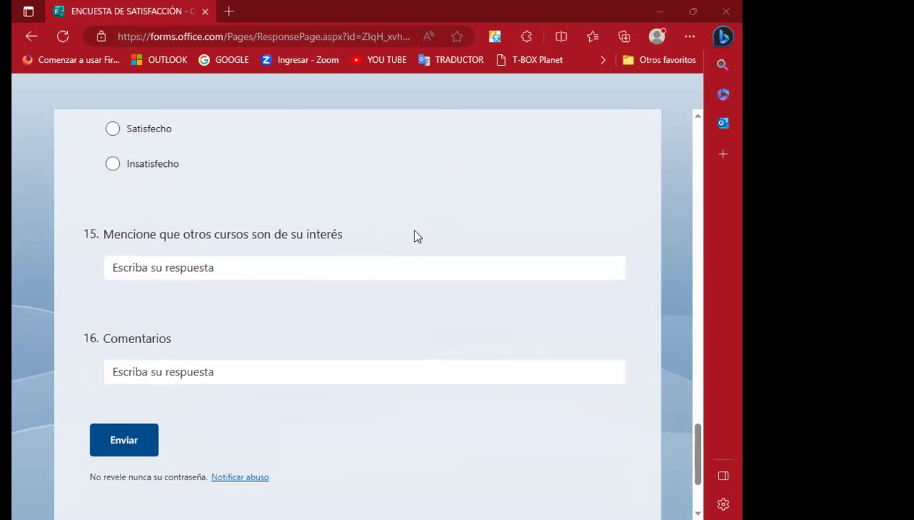
scroll(395, 228, "down", 2)
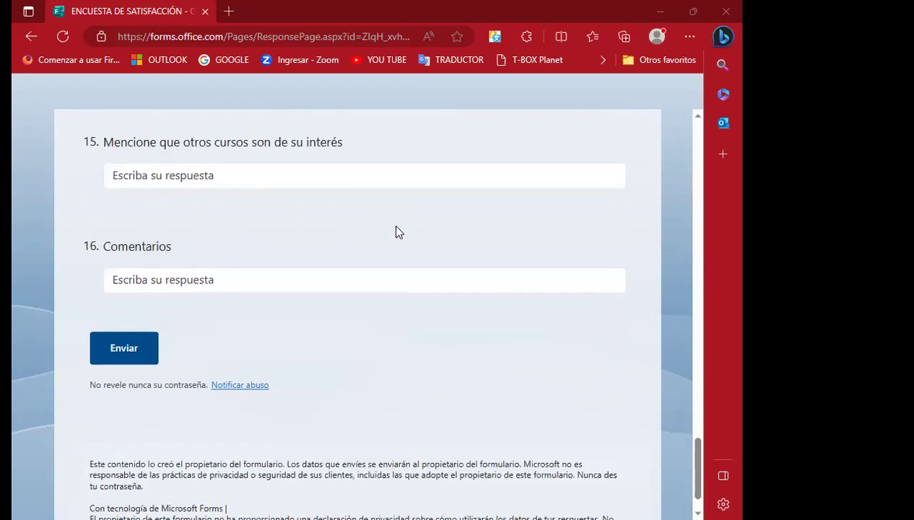
left_click(214, 243)
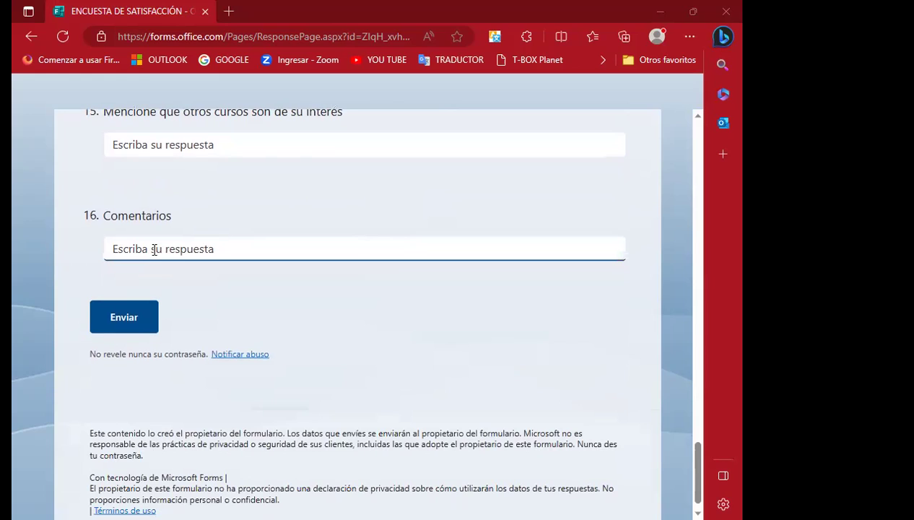
left_click(154, 249)
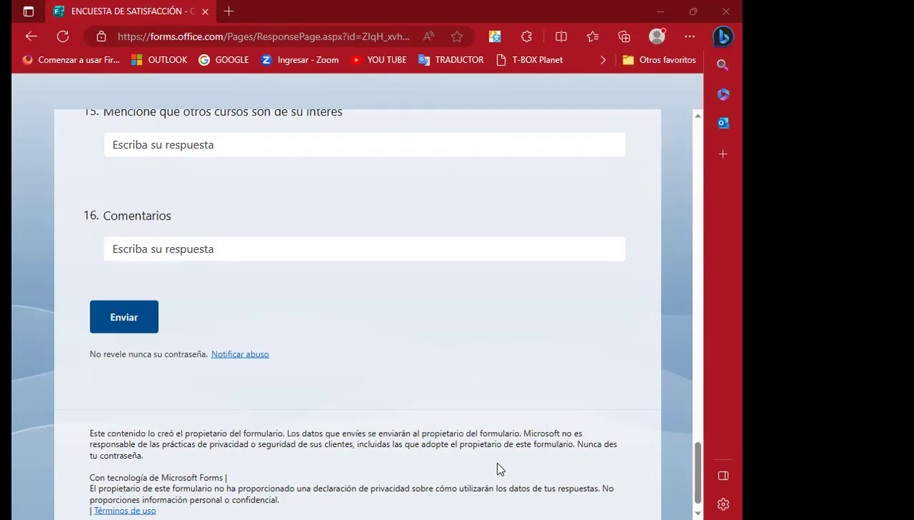
scroll(327, 316, "up", 5)
scroll(214, 322, "up", 3)
scroll(202, 320, "up", 5)
scroll(203, 320, "up", 4)
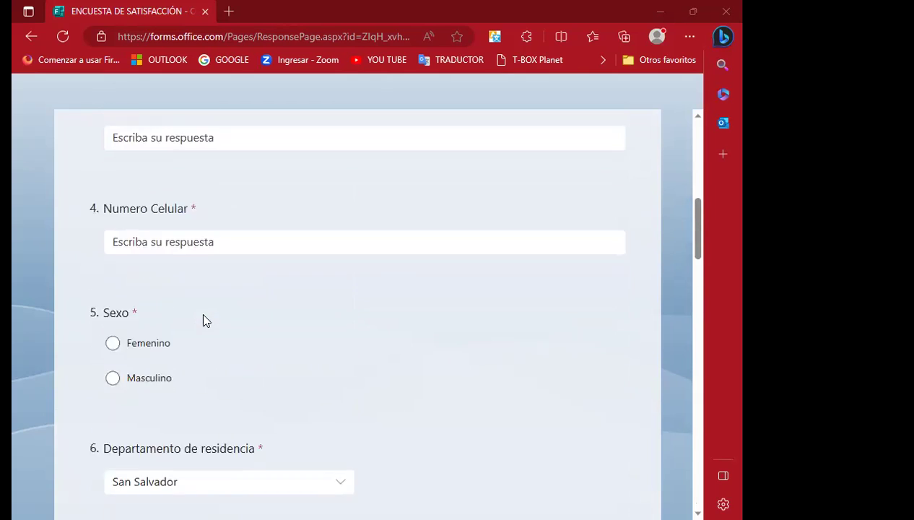
scroll(245, 318, "up", 2)
scroll(249, 310, "up", 4)
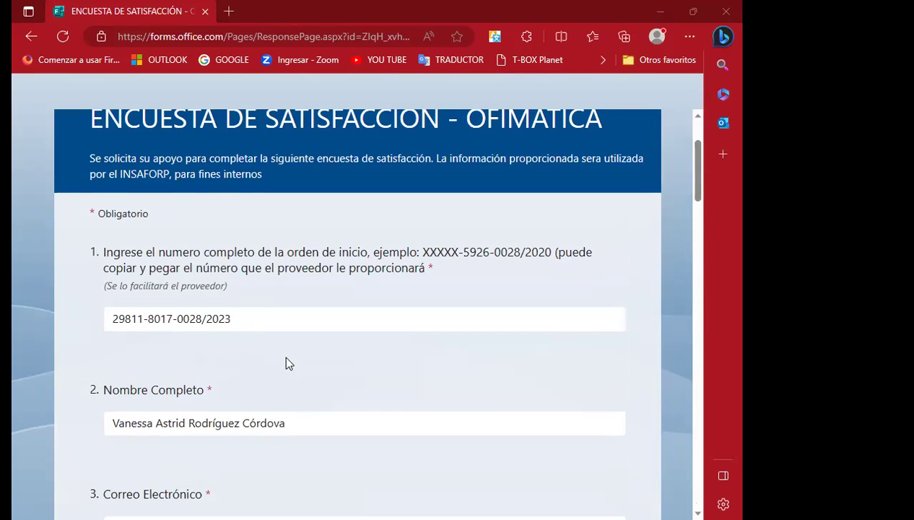
scroll(373, 360, "down", 3)
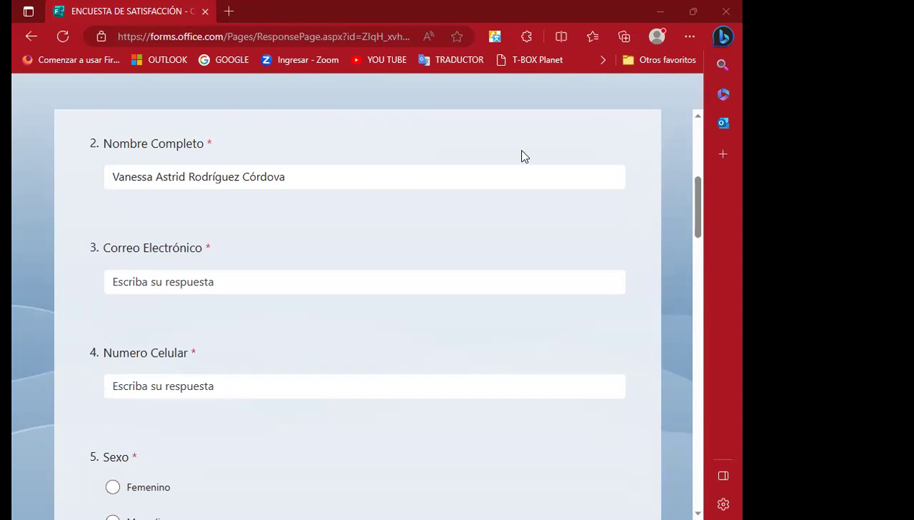
scroll(351, 363, "down", 3)
scroll(338, 363, "down", 5)
scroll(340, 356, "down", 5)
scroll(253, 361, "down", 5)
scroll(166, 347, "down", 4)
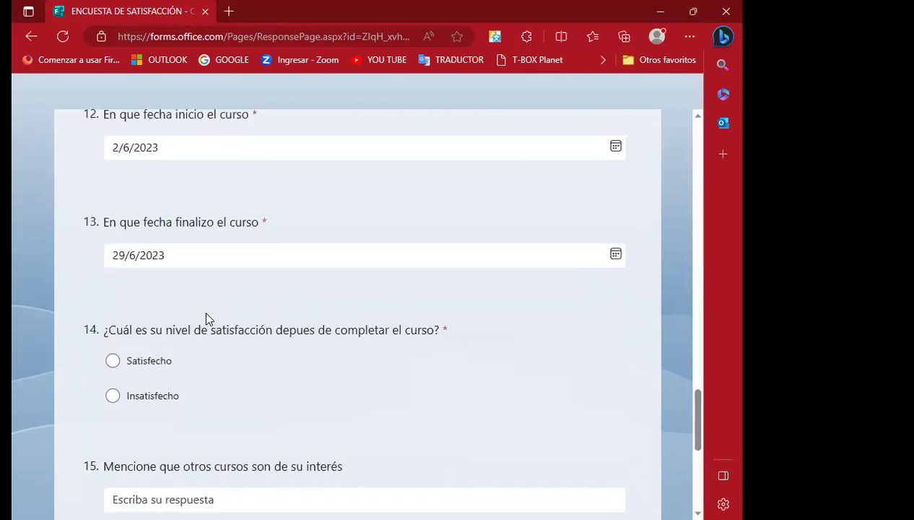
scroll(206, 319, "down", 1)
scroll(206, 319, "down", 1)
scroll(206, 319, "down", 3)
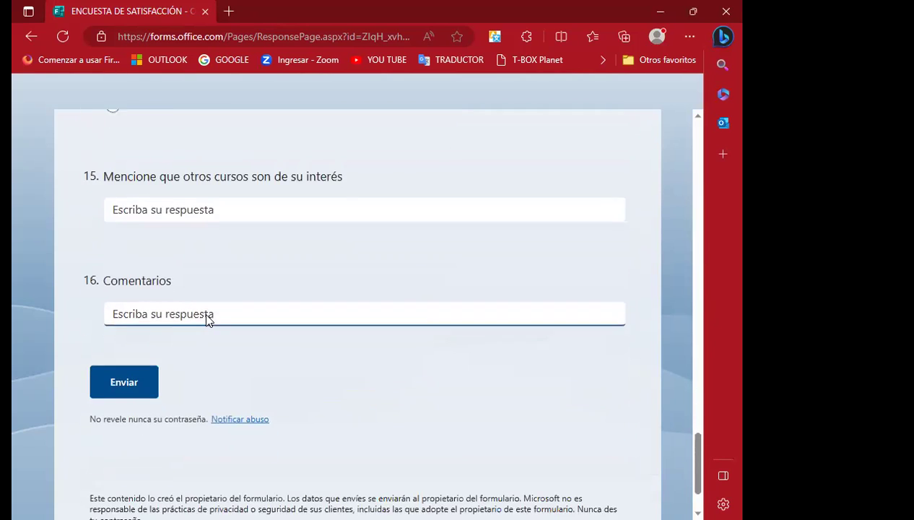
scroll(166, 325, "down", 1)
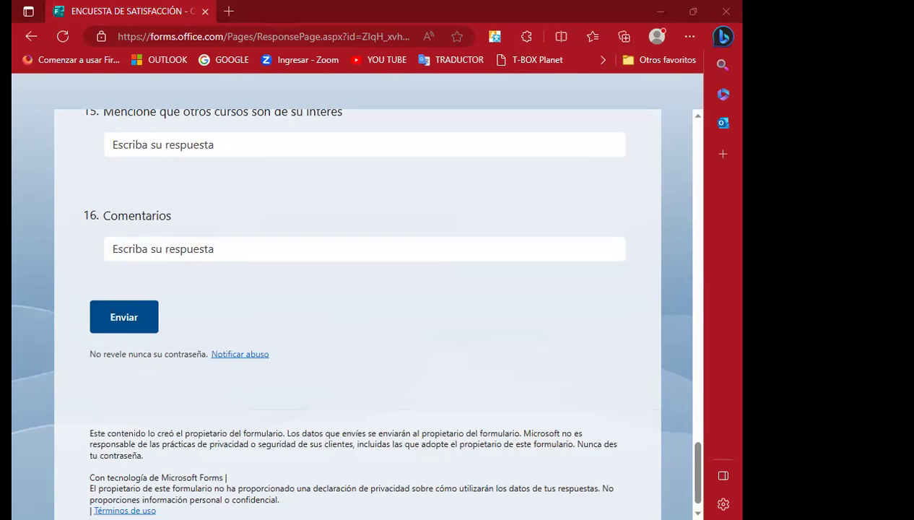
From the Comentarios box, scroll back up to question 9 and expand its training-provider list
left_click(409, 248)
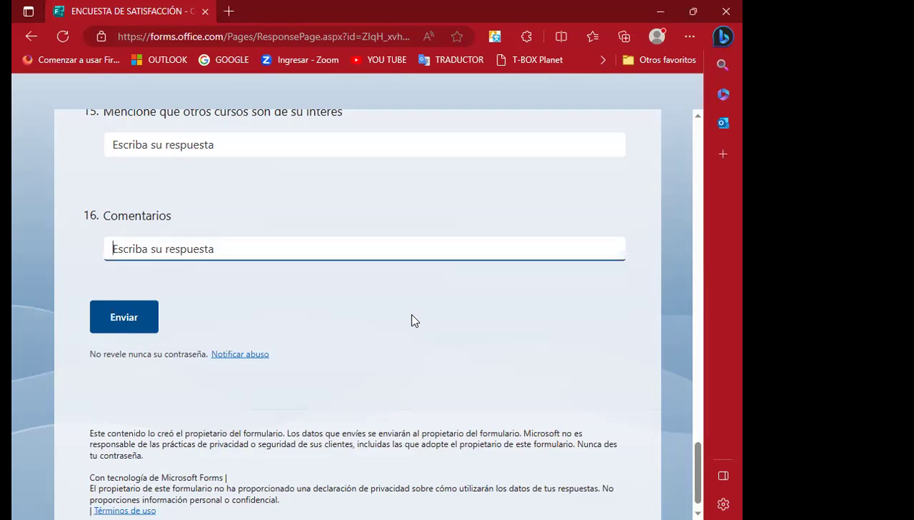
scroll(411, 318, "up", 3)
scroll(412, 319, "up", 3)
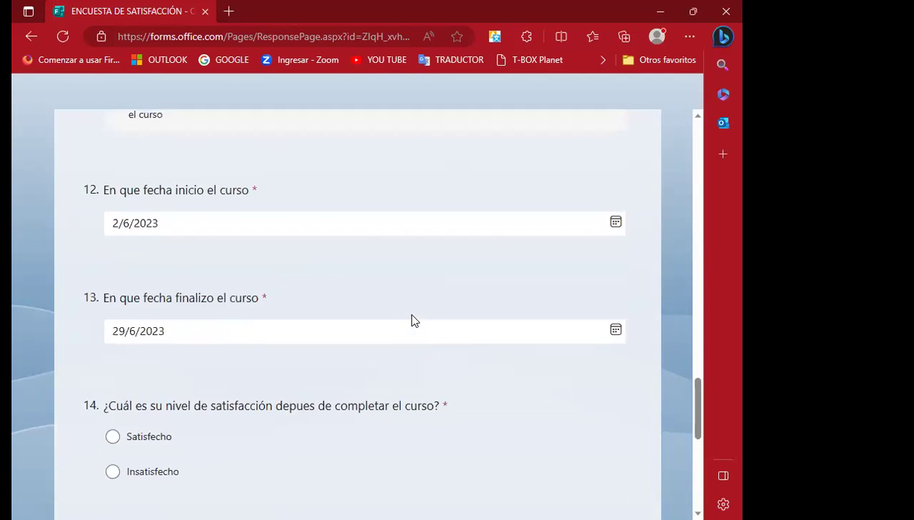
scroll(411, 319, "up", 3)
scroll(411, 320, "up", 3)
scroll(411, 320, "up", 3)
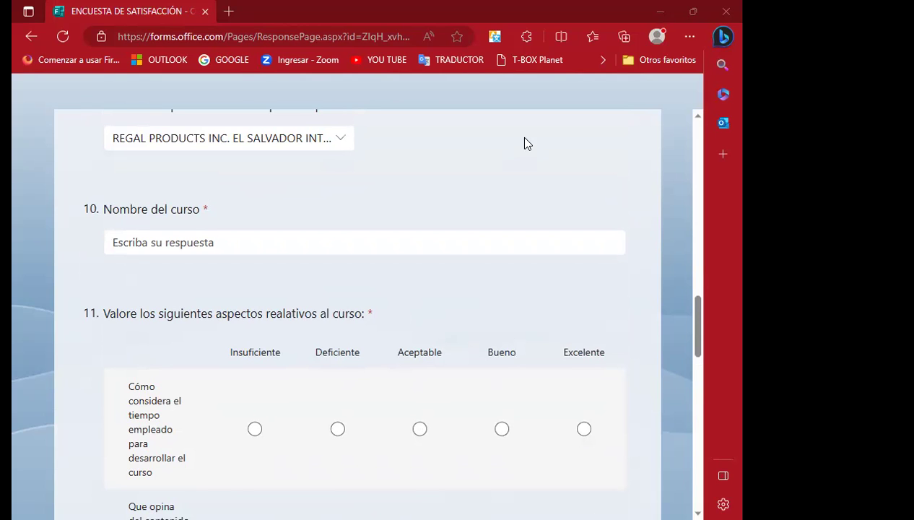
scroll(124, 259, "up", 1)
scroll(117, 259, "up", 1)
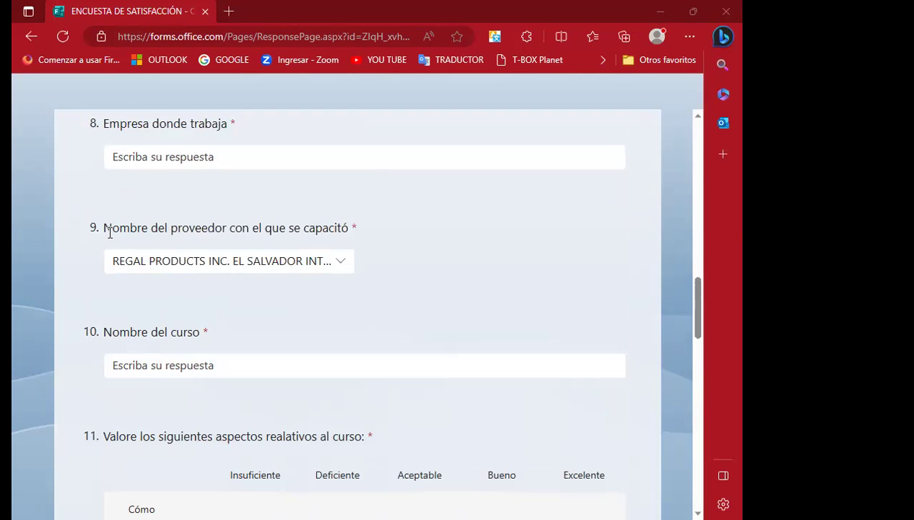
left_click(353, 269)
scroll(401, 307, "down", 1)
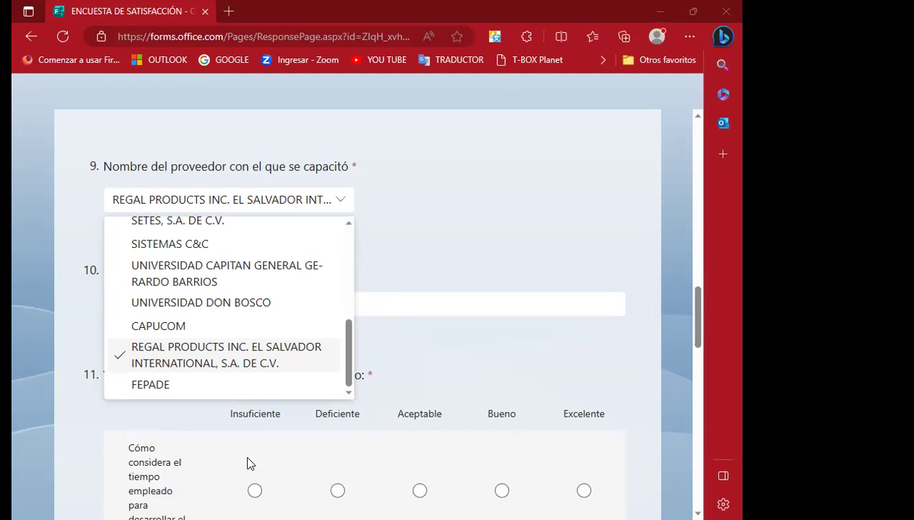
Close the provider list keeping REGAL PRODUCTS, then scroll down and focus question 15's answer box
left_click(143, 307)
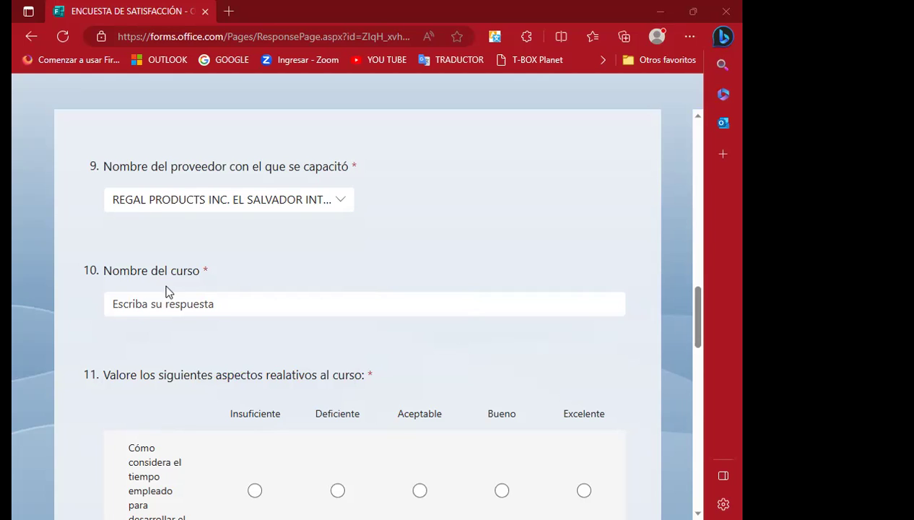
scroll(67, 326, "down", 2)
scroll(69, 331, "down", 2)
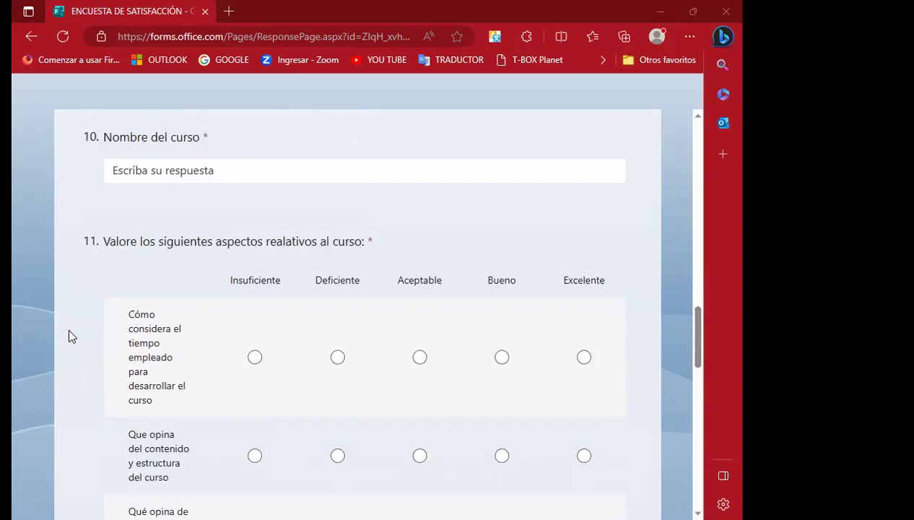
scroll(70, 322, "down", 2)
scroll(72, 318, "down", 2)
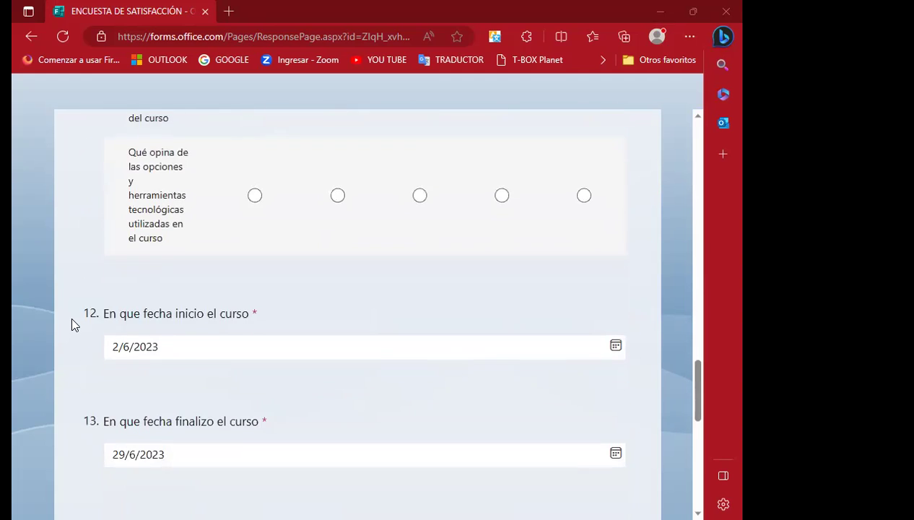
scroll(72, 317, "down", 2)
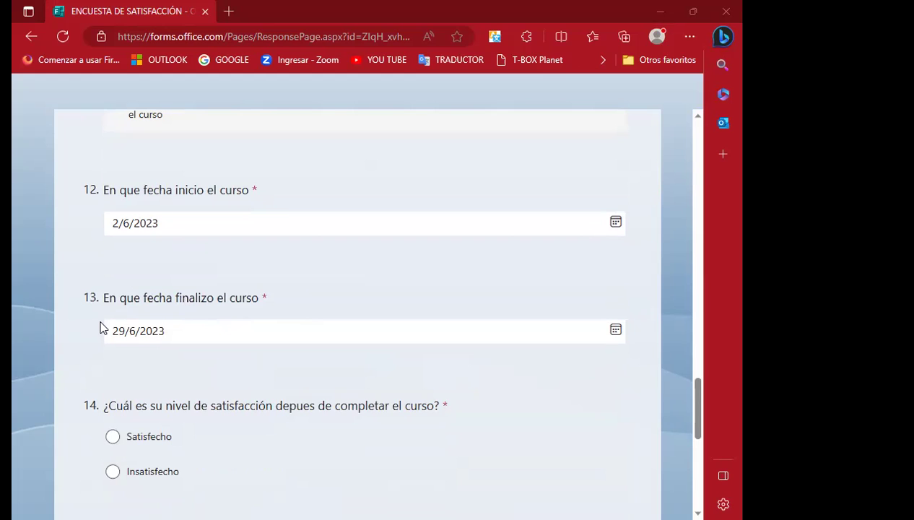
scroll(101, 327, "down", 1)
scroll(102, 326, "down", 1)
scroll(104, 327, "down", 1)
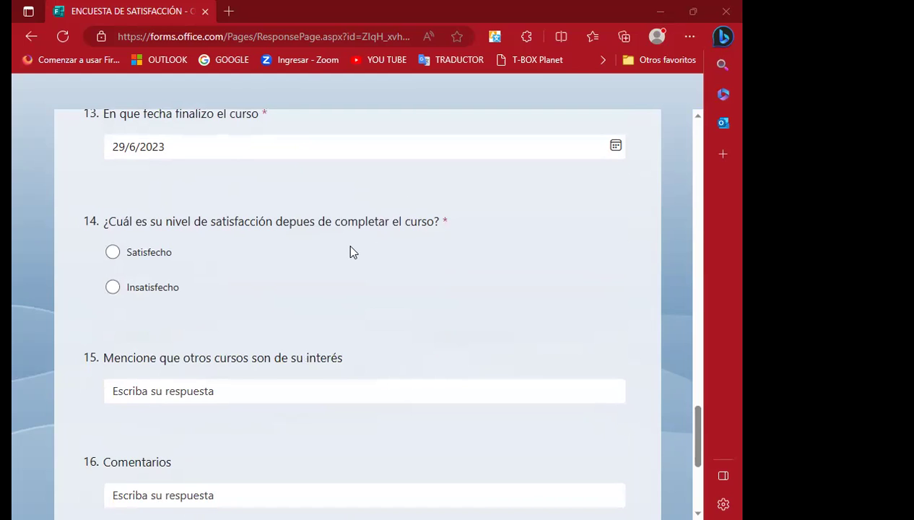
scroll(352, 251, "down", 2)
left_click(220, 267)
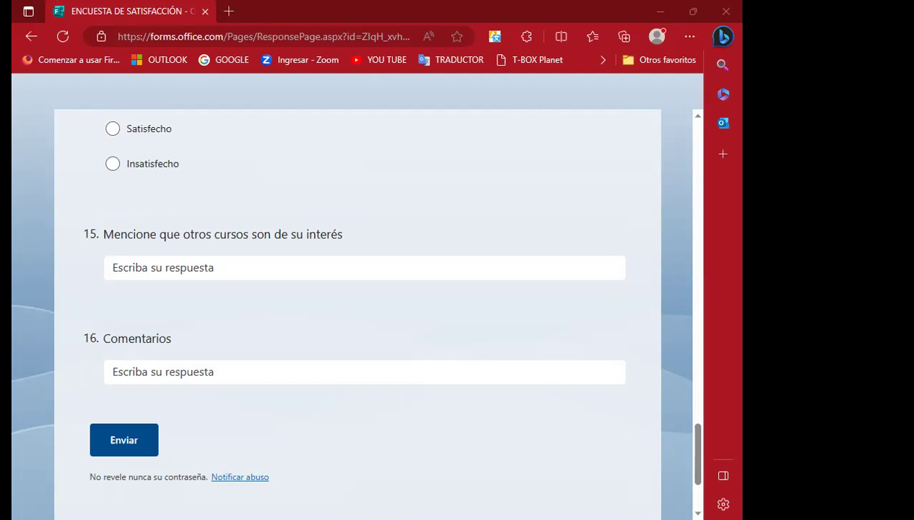
Reactivate the survey window and scroll back up to the course dates
left_click(268, 339)
scroll(271, 321, "down", 2)
scroll(279, 297, "up", 5)
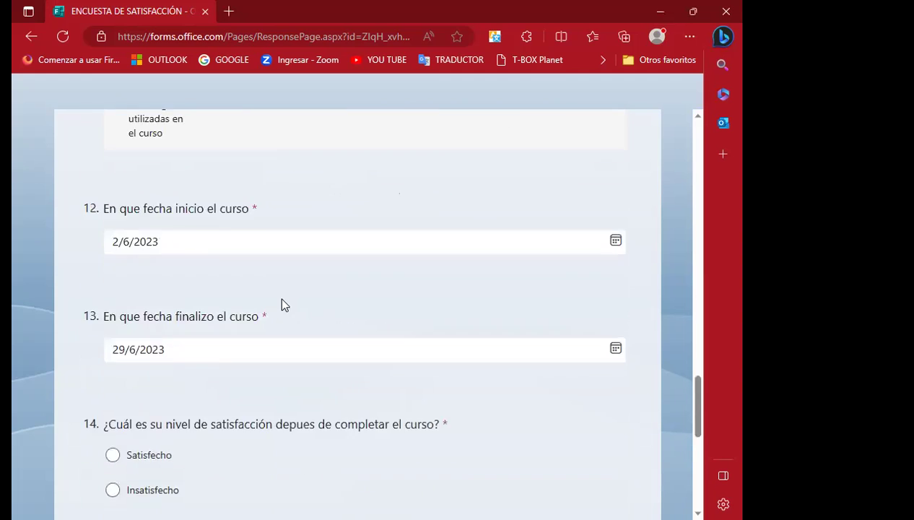
scroll(260, 293, "up", 2)
scroll(224, 283, "up", 5)
scroll(220, 307, "up", 4)
scroll(154, 341, "down", 1)
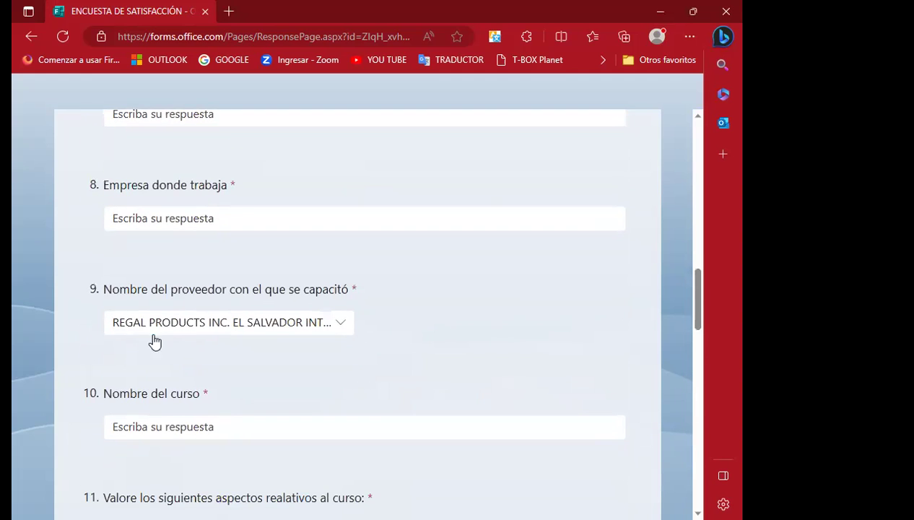
left_click(339, 323)
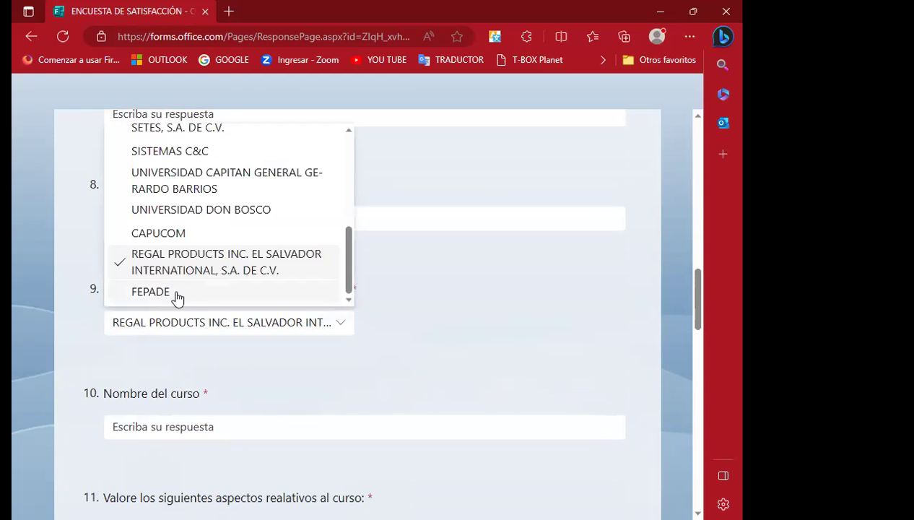
left_click(463, 331)
scroll(371, 289, "up", 10)
scroll(267, 306, "up", 8)
scroll(242, 314, "down", 1)
left_click_drag(249, 381, 41, 382)
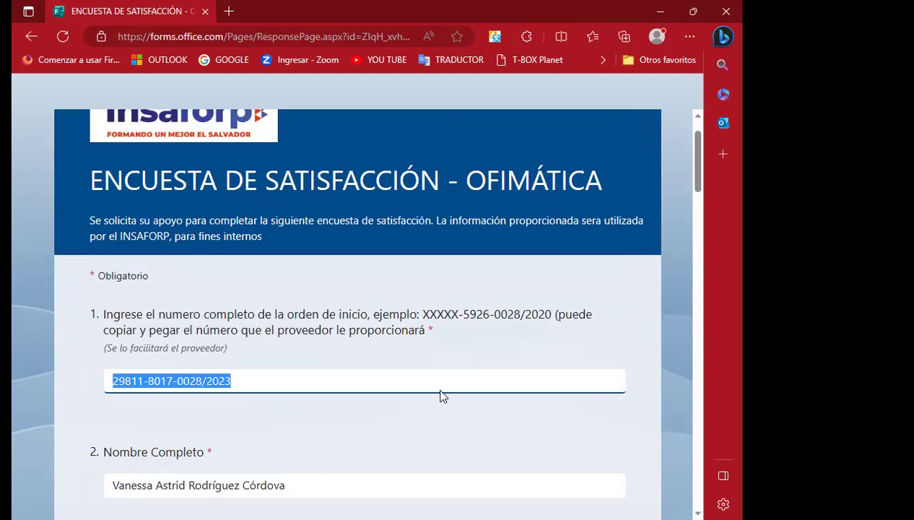
key("alt+Tab")
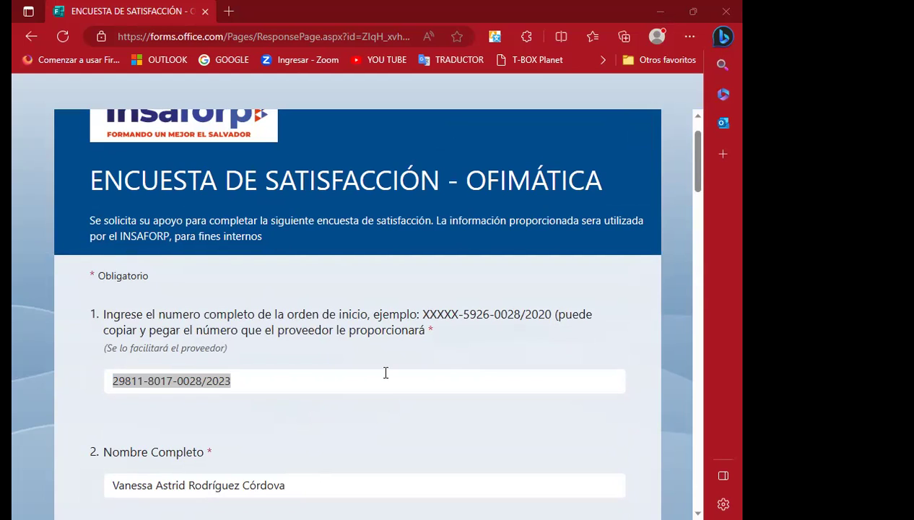
scroll(257, 344, "down", 2)
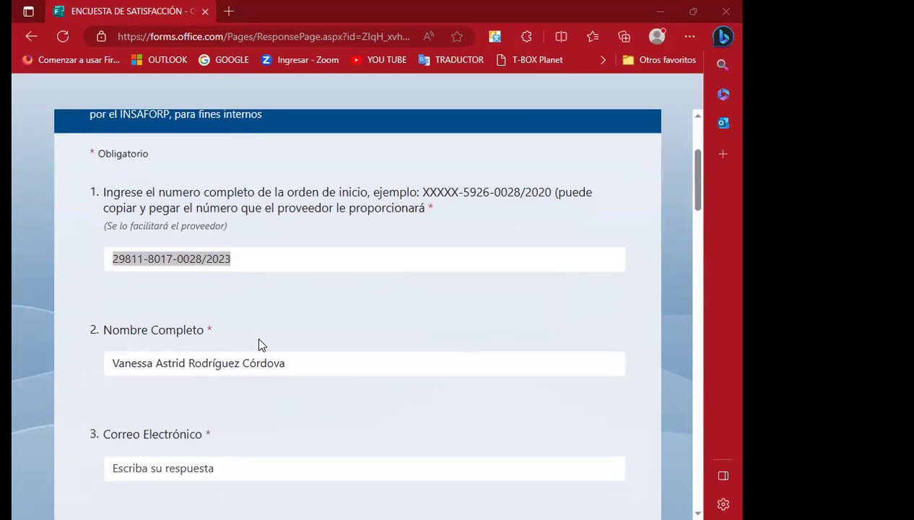
scroll(262, 344, "down", 1)
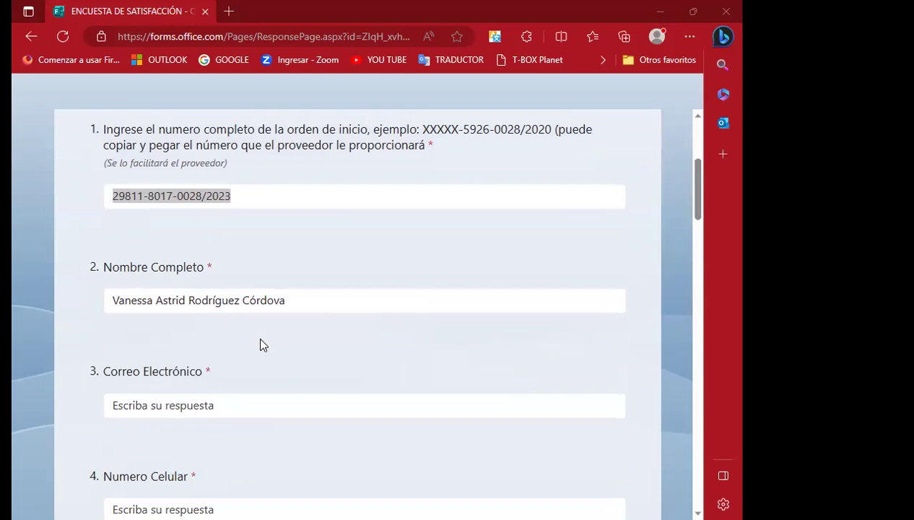
scroll(271, 332, "down", 1)
left_click(218, 346)
scroll(218, 347, "down", 2)
scroll(217, 317, "down", 1)
left_click(210, 264)
scroll(229, 329, "down", 1)
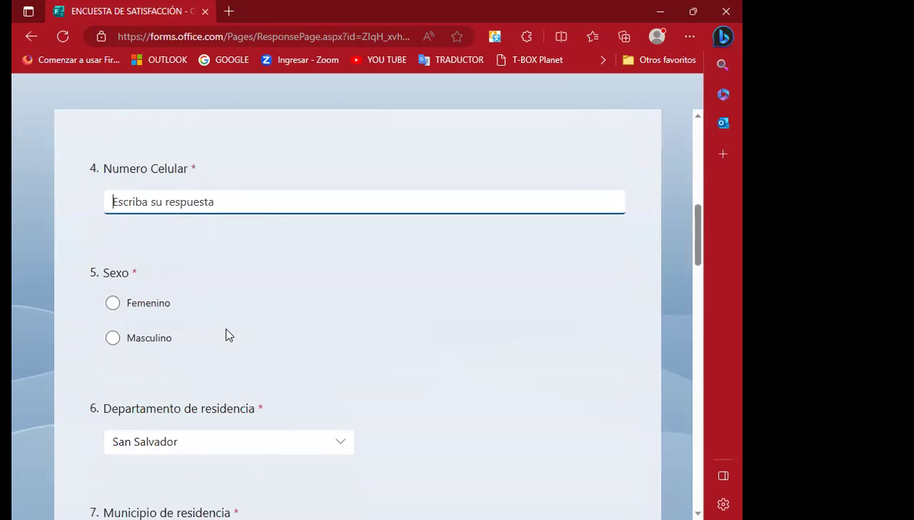
scroll(231, 328, "down", 1)
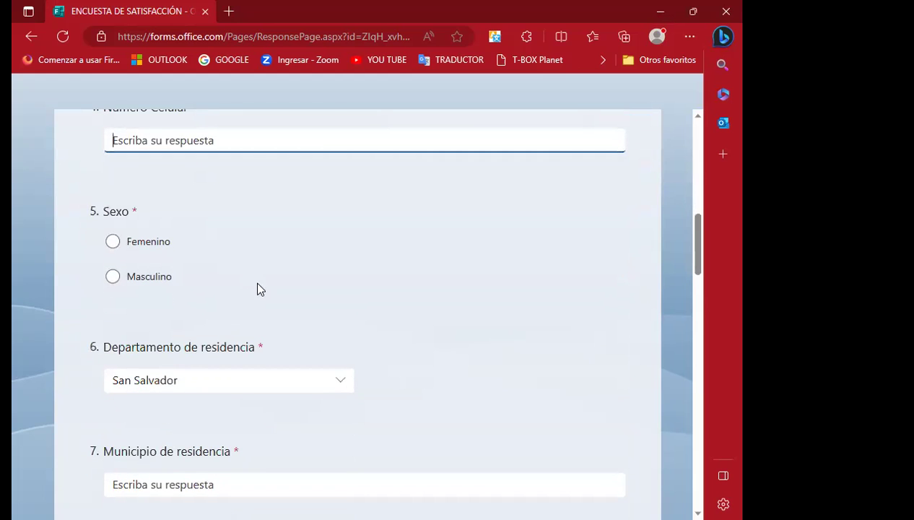
scroll(260, 293, "down", 1)
left_click(247, 321)
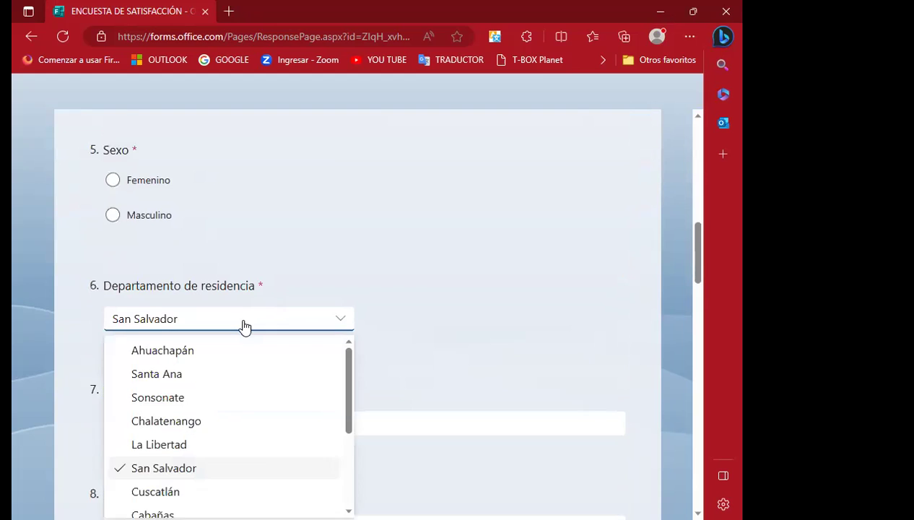
scroll(304, 216, "down", 2)
left_click(296, 184)
left_click(238, 298)
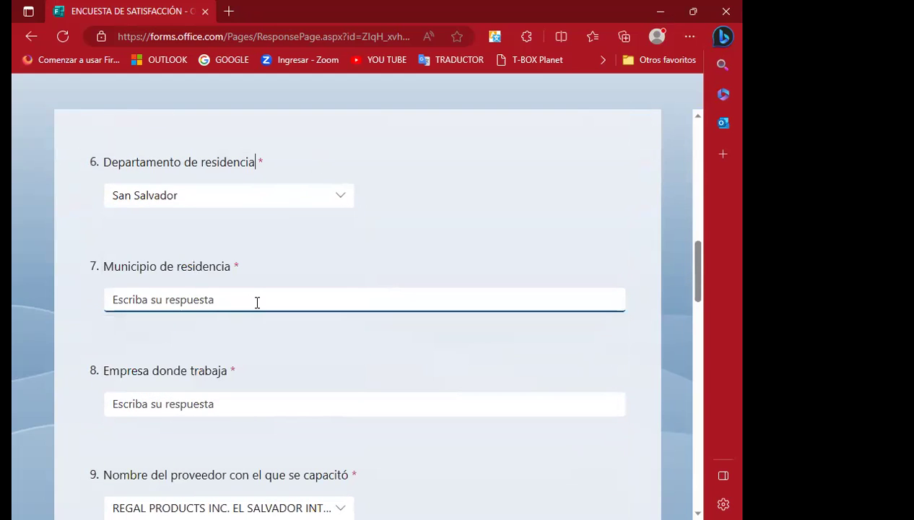
scroll(254, 296, "down", 2)
left_click(211, 283)
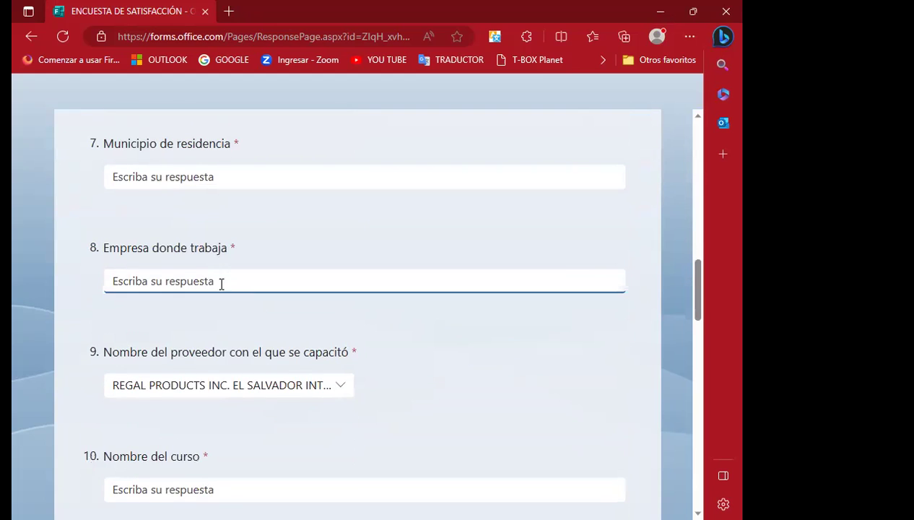
scroll(243, 306, "down", 1)
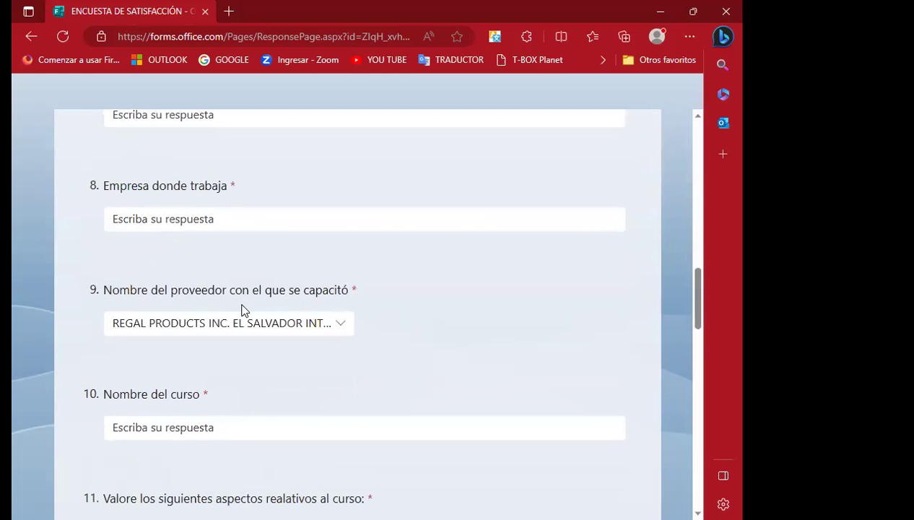
scroll(272, 359, "down", 2)
left_click(210, 306)
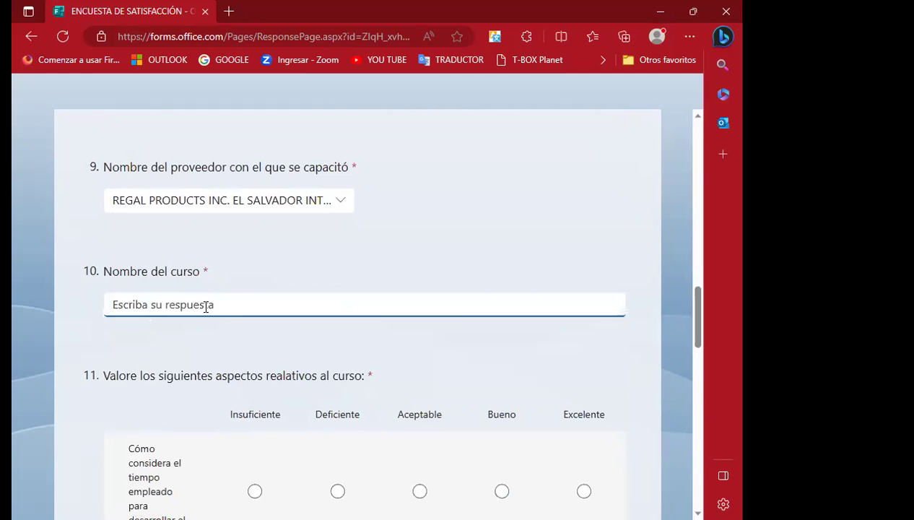
scroll(212, 306, "down", 2)
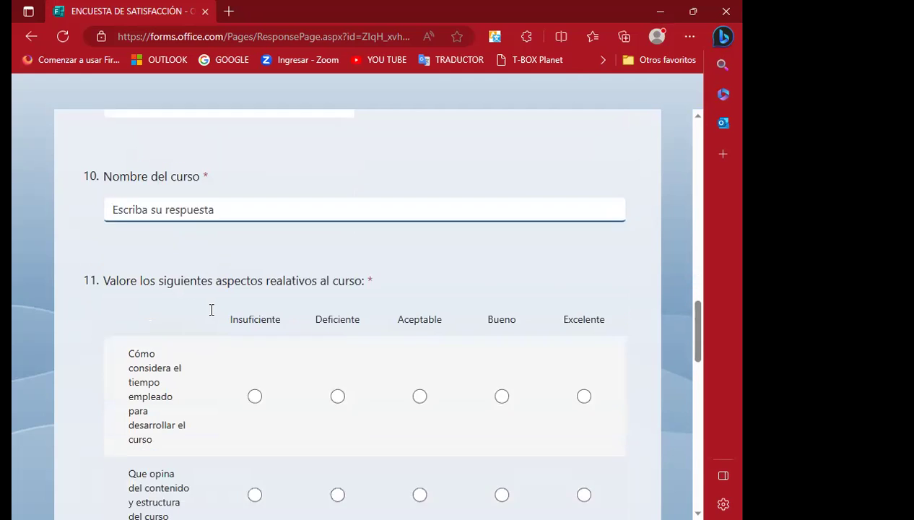
scroll(211, 310, "down", 2)
scroll(211, 309, "down", 2)
scroll(212, 310, "down", 1)
scroll(209, 314, "down", 1)
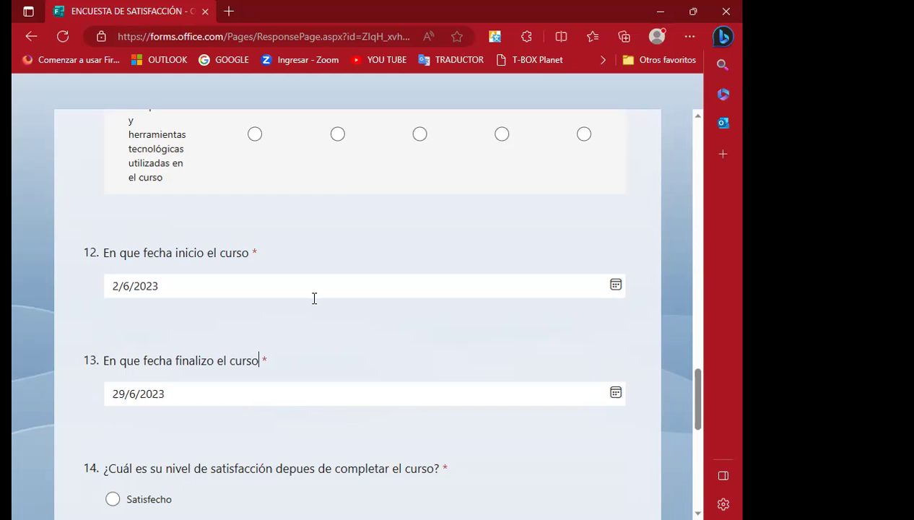
Scroll to the end of the survey, past questions 15–16 and the Enviar button
scroll(344, 337, "down", 7)
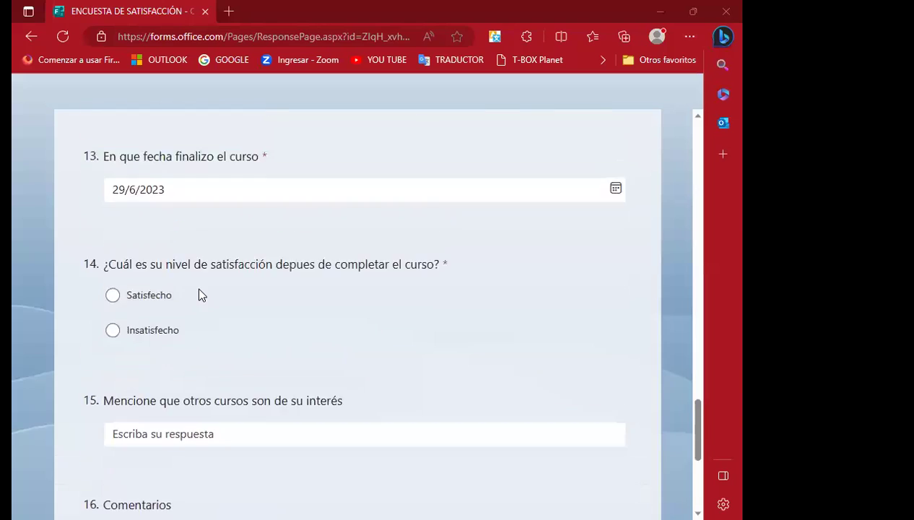
Scroll the survey up to questions 12–13 showing dates 2/6/2023 and 29/6/2023
scroll(210, 289, "up", 2)
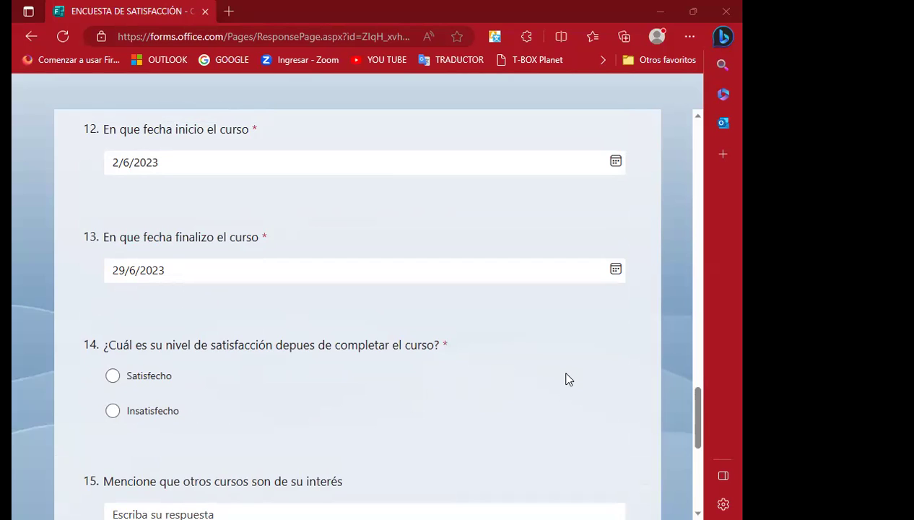
Answer Satisfecho to the satisfaction question in the Forms survey
left_click(113, 375)
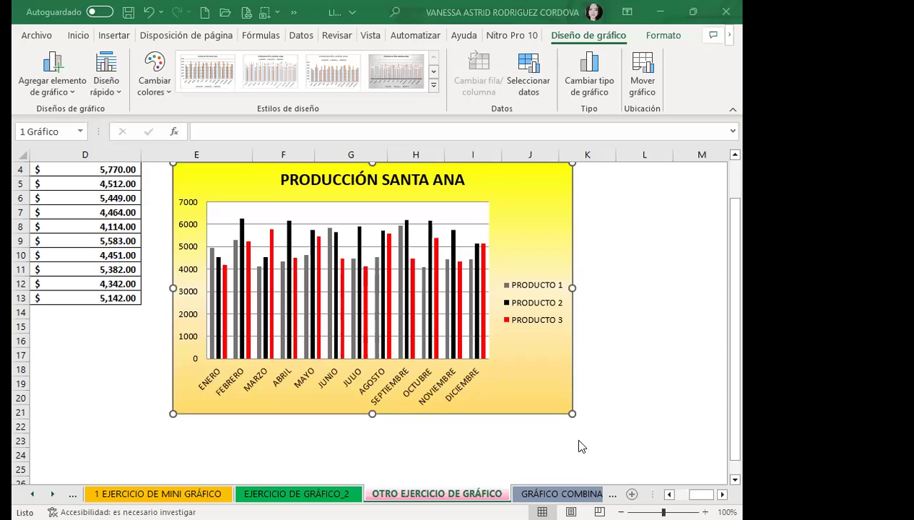
Open the GRÁFICO COMBINADO 1 sheet and highlight the ENERO and MARZO defects values
key("ctrl+Page_Down")
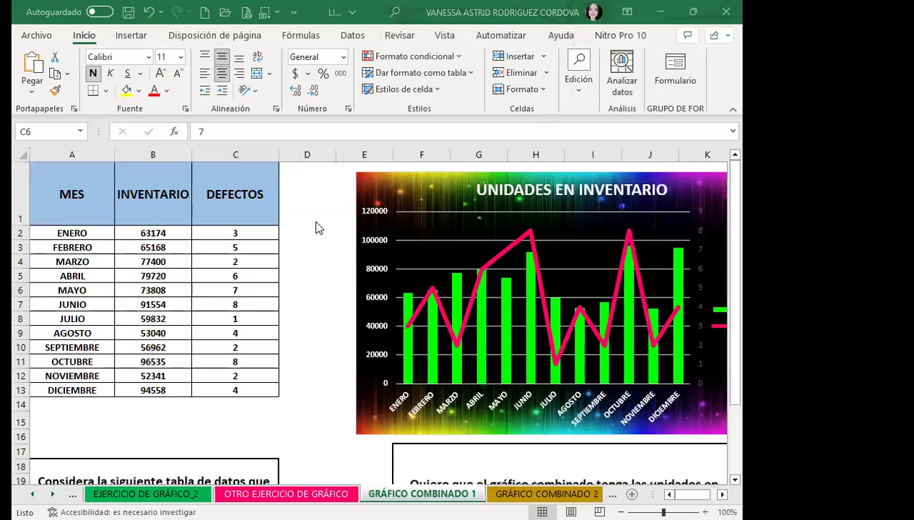
left_click(234, 232)
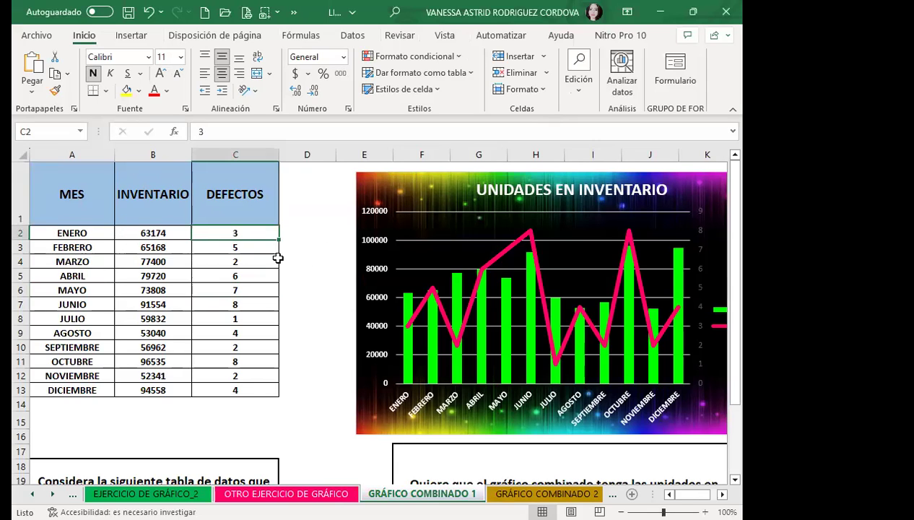
left_click(209, 263)
Contrast the INVENTARIO and DEFECTOS headers, then select the UNIDADES EN INVENTARIO chart
left_click(138, 208)
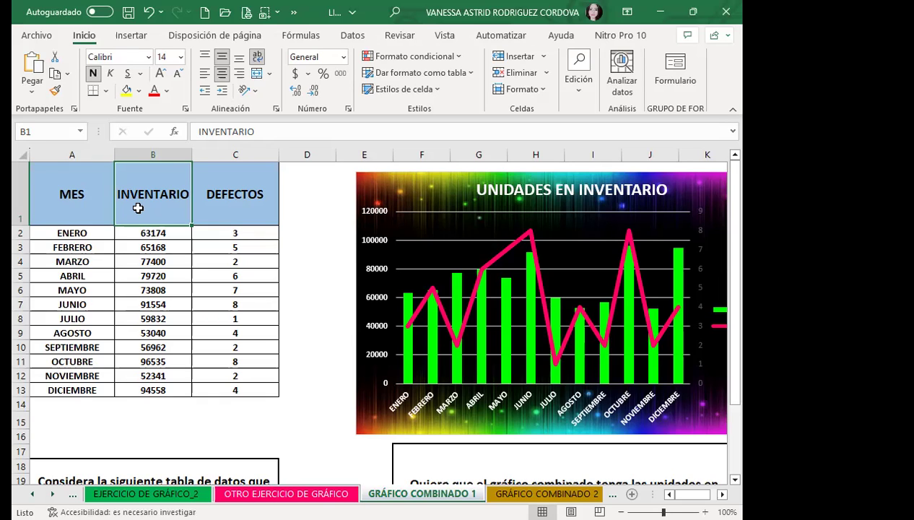
left_click(229, 213)
left_click(169, 214)
left_click(200, 210)
left_click(162, 210)
left_click(228, 211)
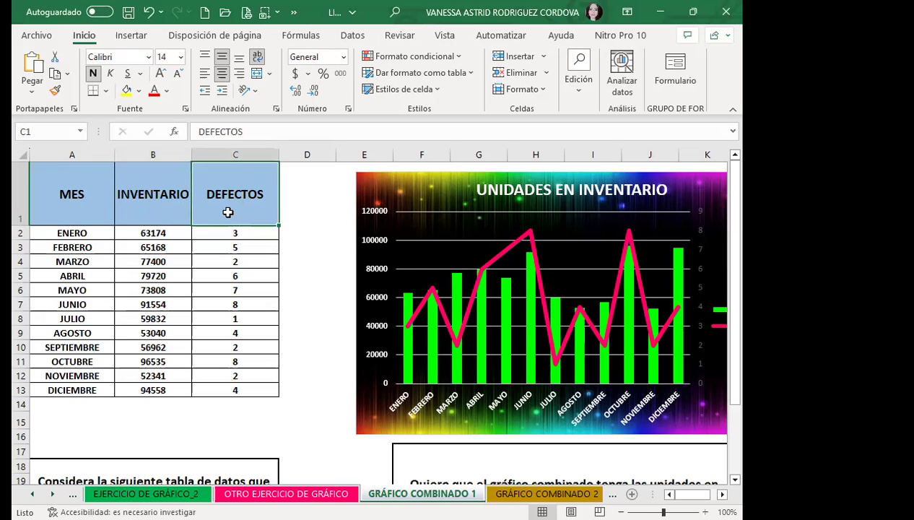
left_click(179, 210)
left_click(223, 208)
left_click(158, 209)
left_click(208, 213)
Shift the UNIDADES EN INVENTARIO chart left toward column D, then open GRÁFICO COMBINADO 2
left_click_drag(451, 187, 394, 184)
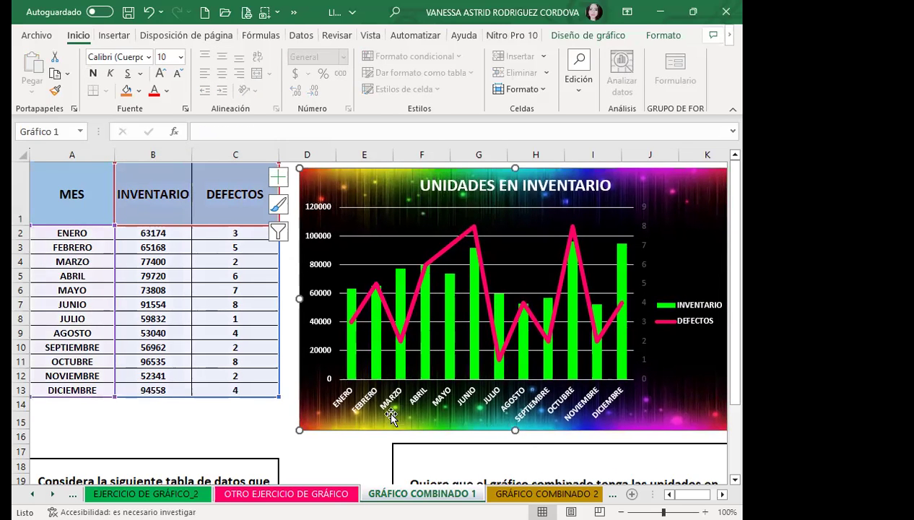
mouse_move(569, 376)
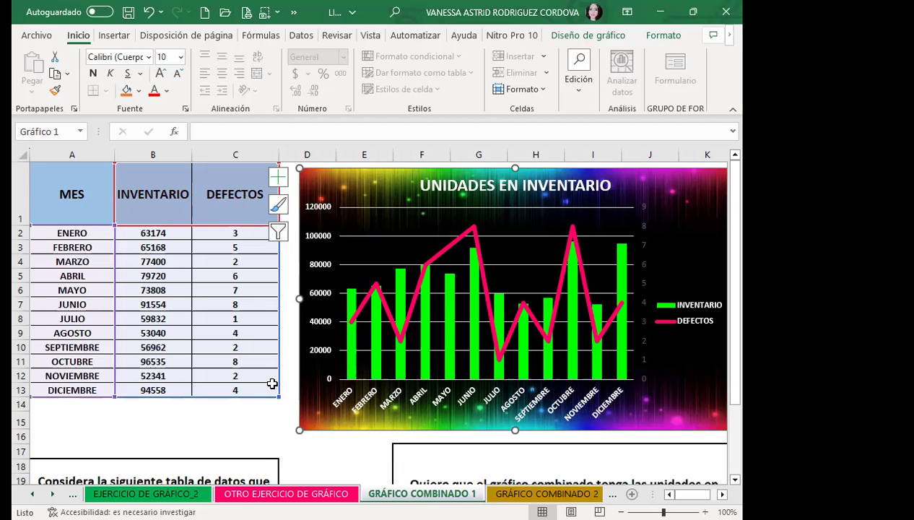
scroll(265, 376, "down", 1)
left_click(240, 374)
scroll(242, 368, "up", 1)
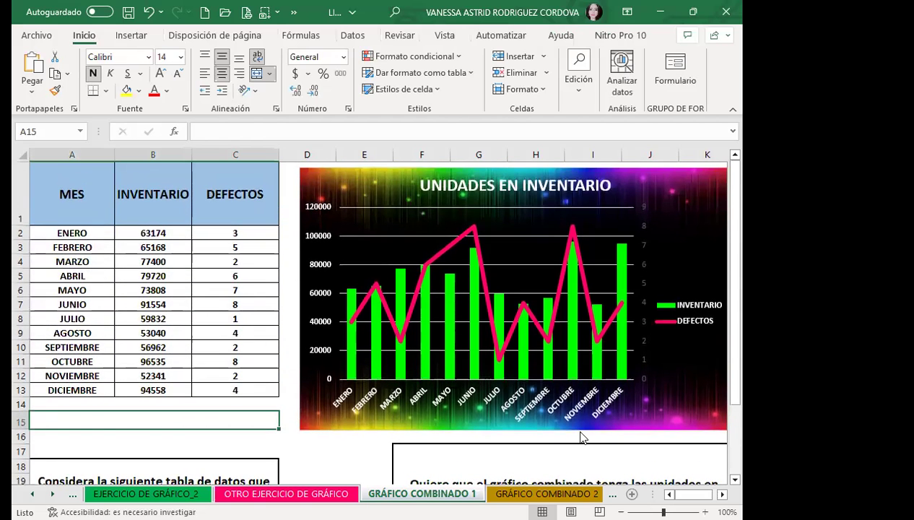
left_click(518, 493)
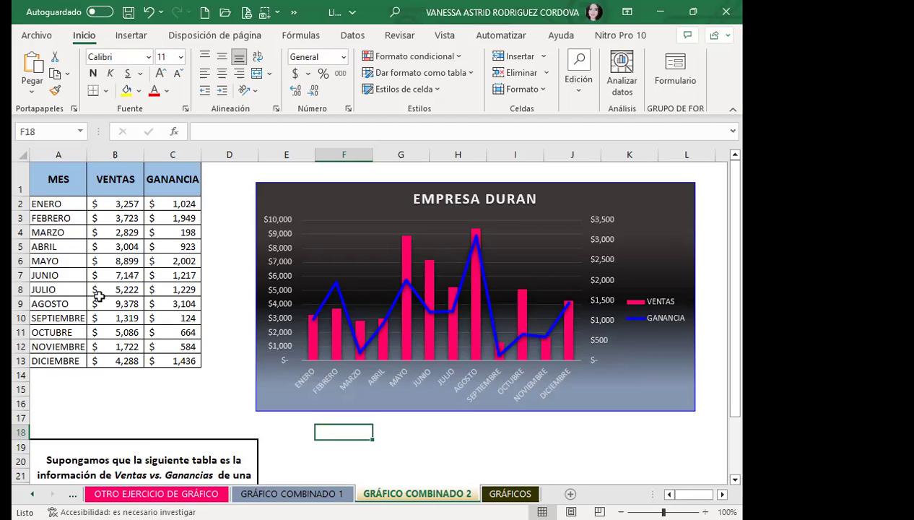
left_click(164, 179)
key("ctrl+space")
left_click(164, 179)
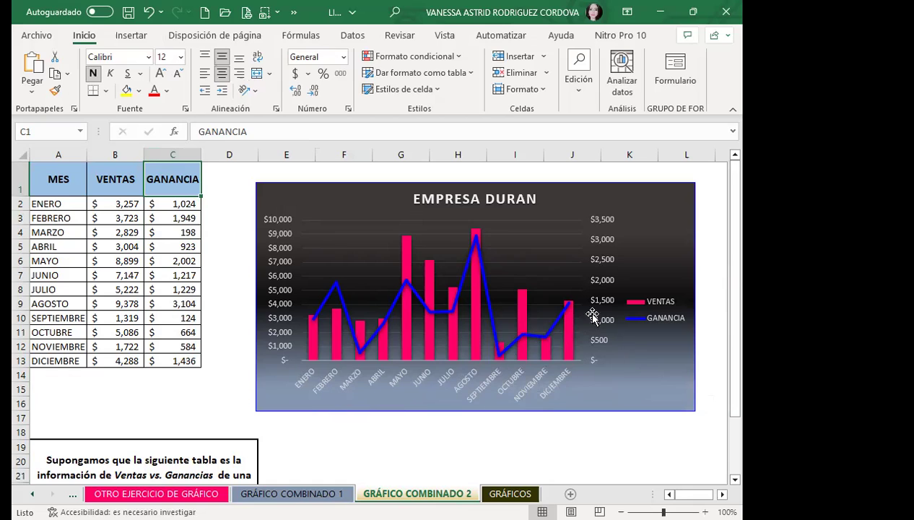
left_click(642, 369)
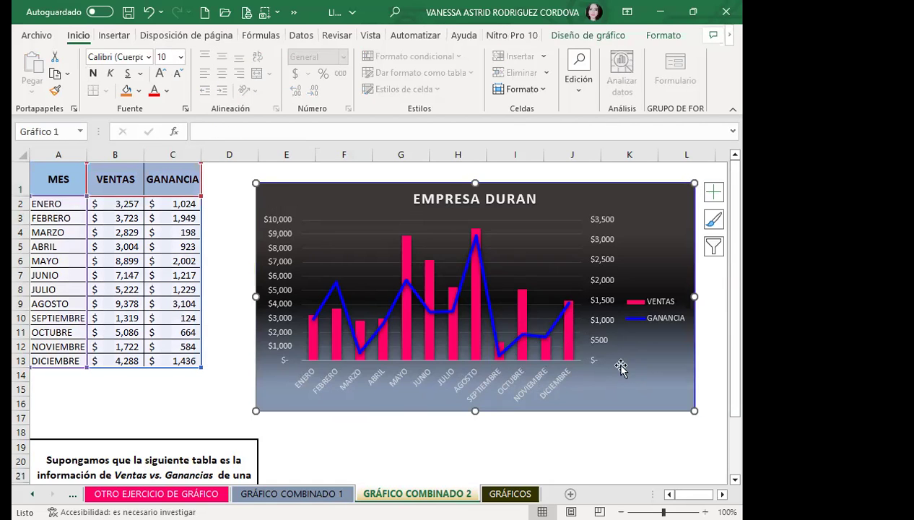
left_click(191, 387)
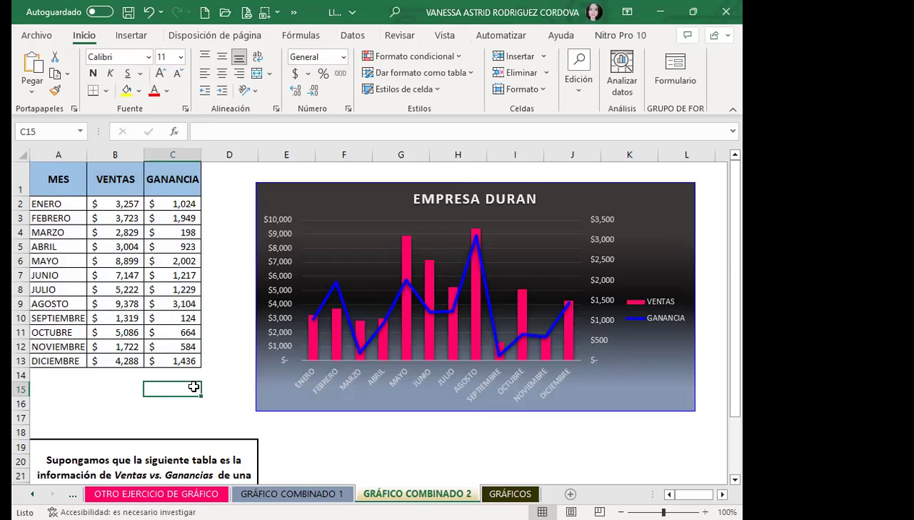
left_click(215, 387)
left_click(213, 334)
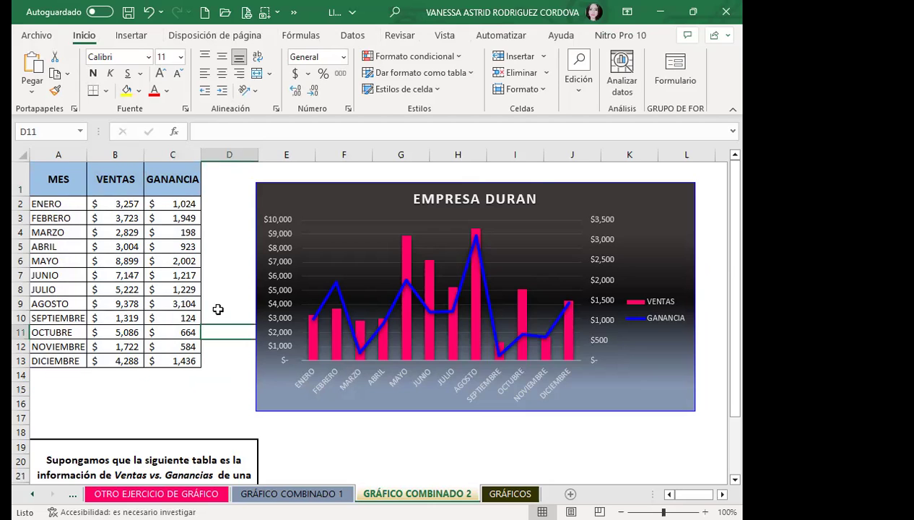
left_click(222, 301)
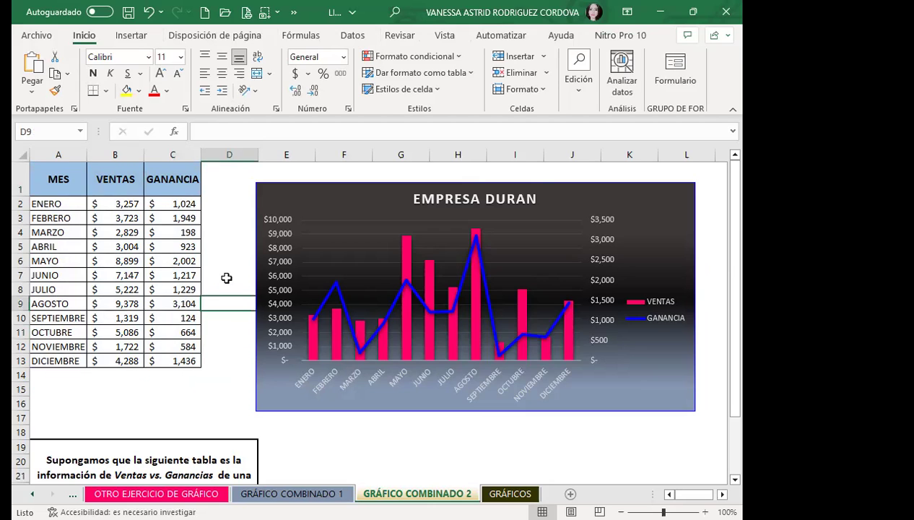
left_click(631, 432)
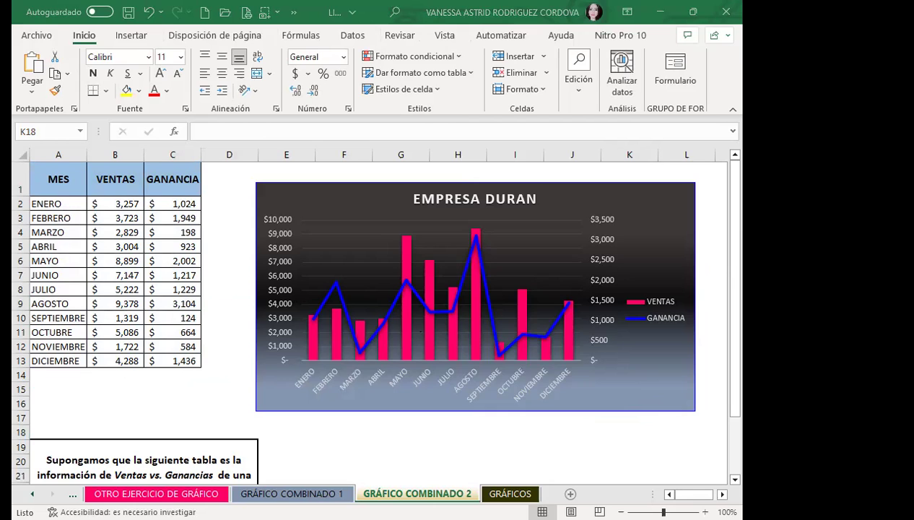
left_click(491, 429)
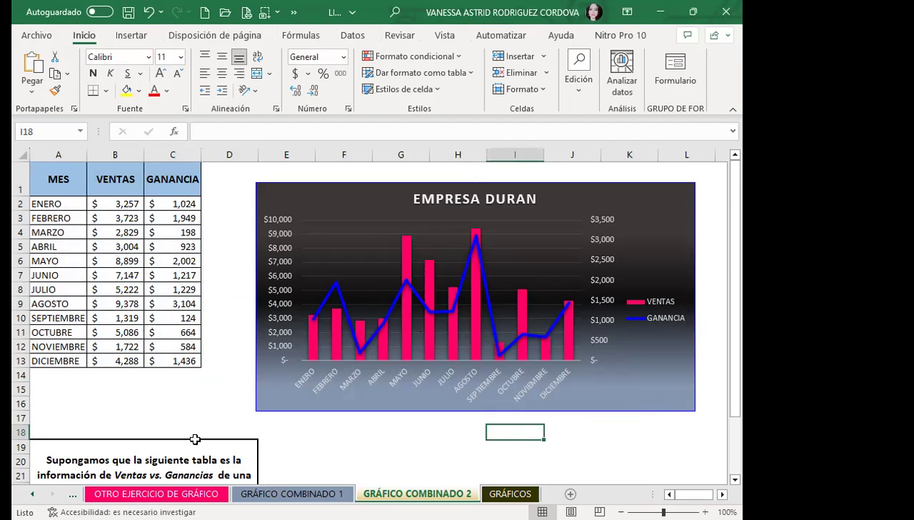
left_click(195, 439)
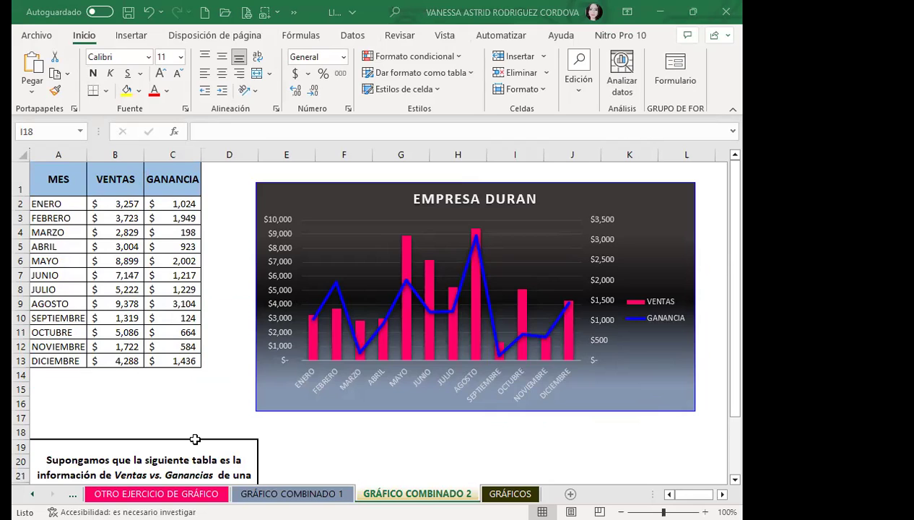
left_click(396, 433)
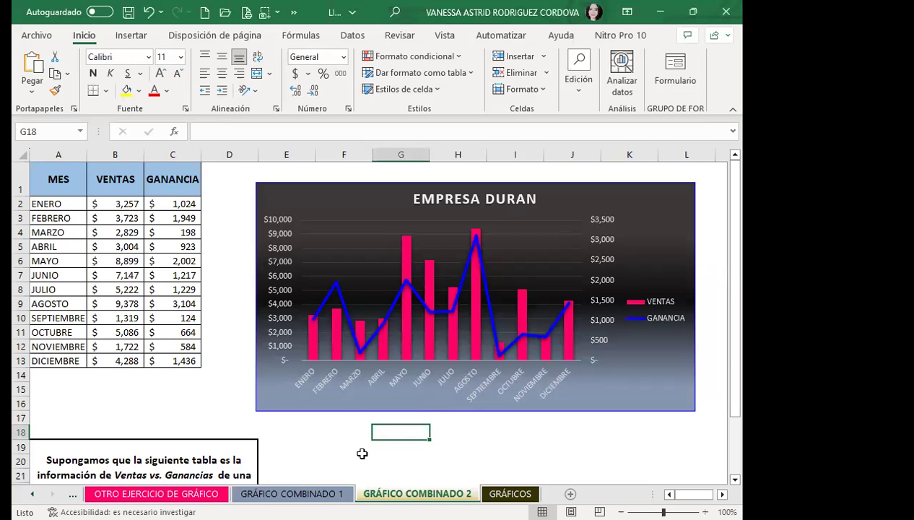
left_click(225, 393)
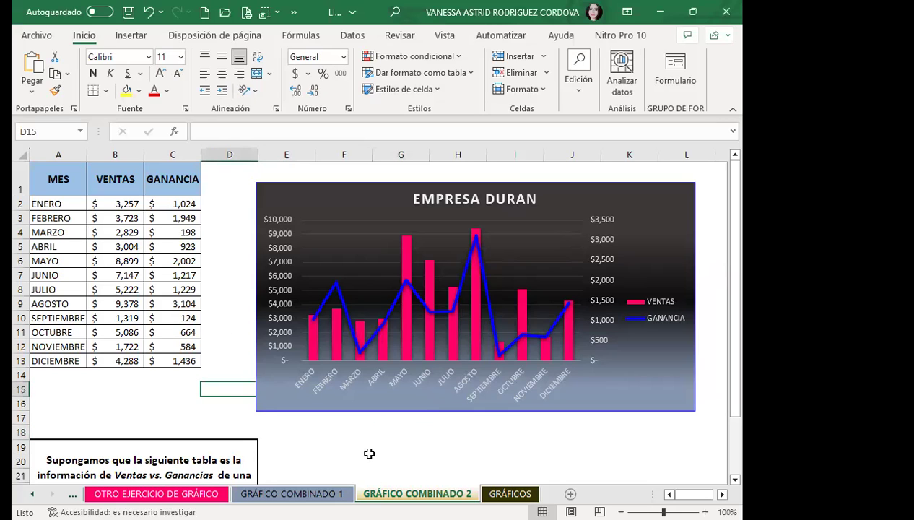